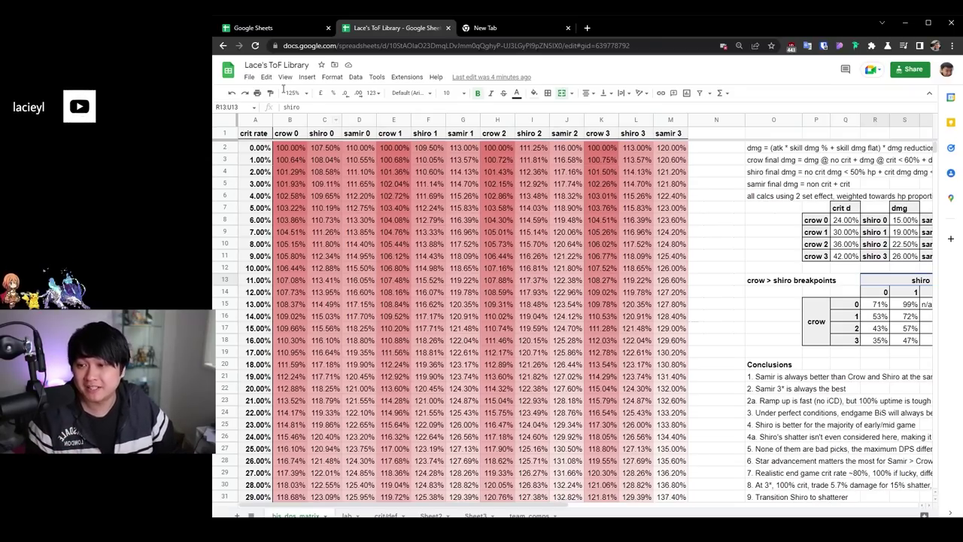
View the three smart chip matrix images beyond the damage tables, selecting the white-haired character's chip image
scroll(495, 242, right, 10)
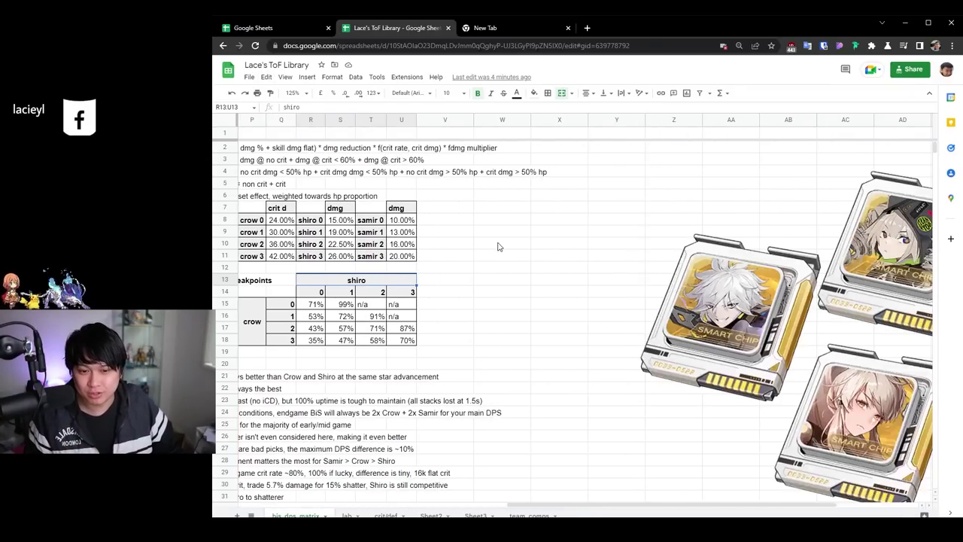
scroll(497, 246, down, 1)
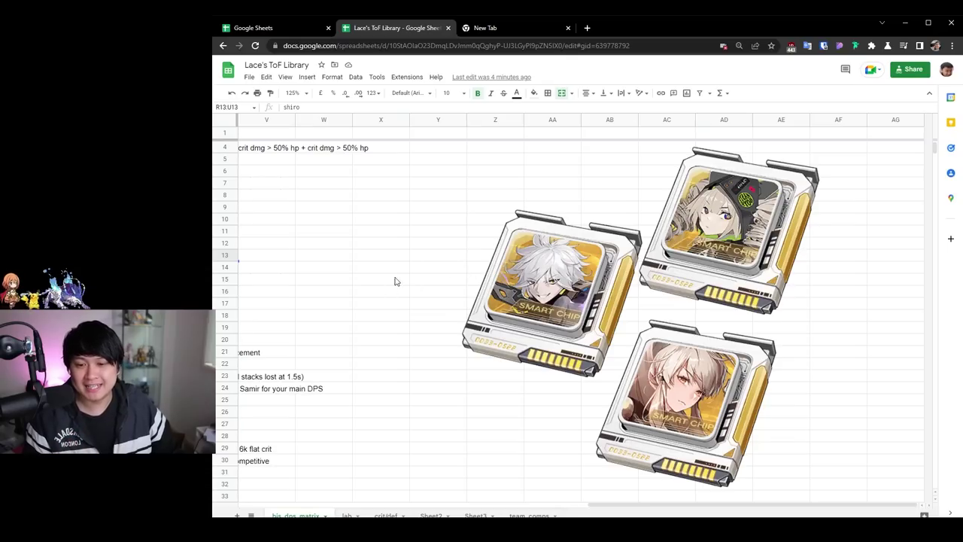
click(722, 222)
click(548, 293)
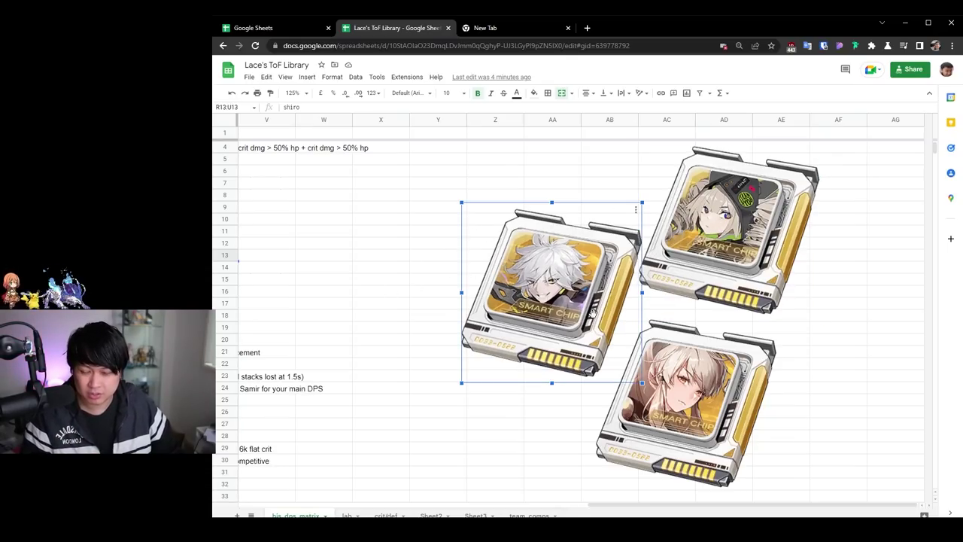
click(608, 352)
Look over the damage formula notes, the crow > shiro breakpoints table and the conclusions list
scroll(556, 319, left, 10)
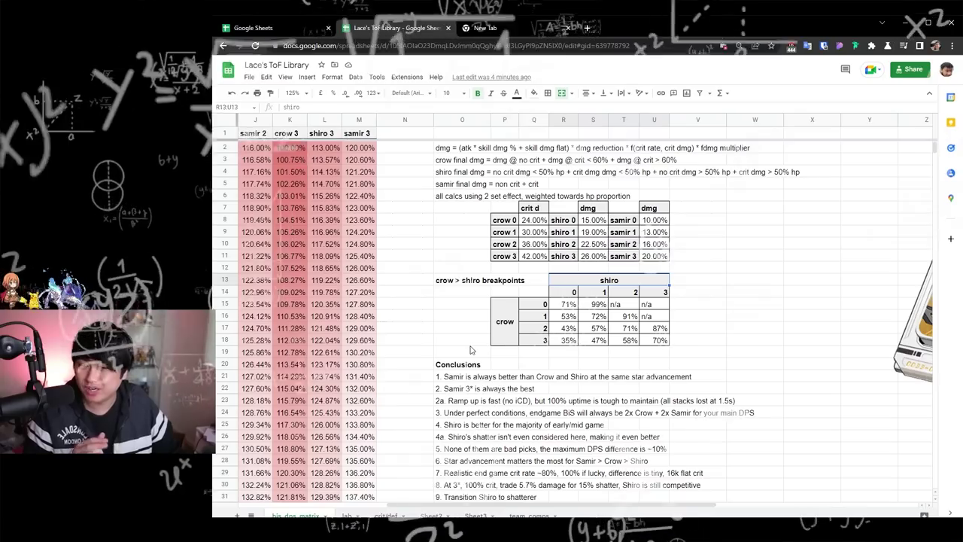
scroll(482, 280, left, 7)
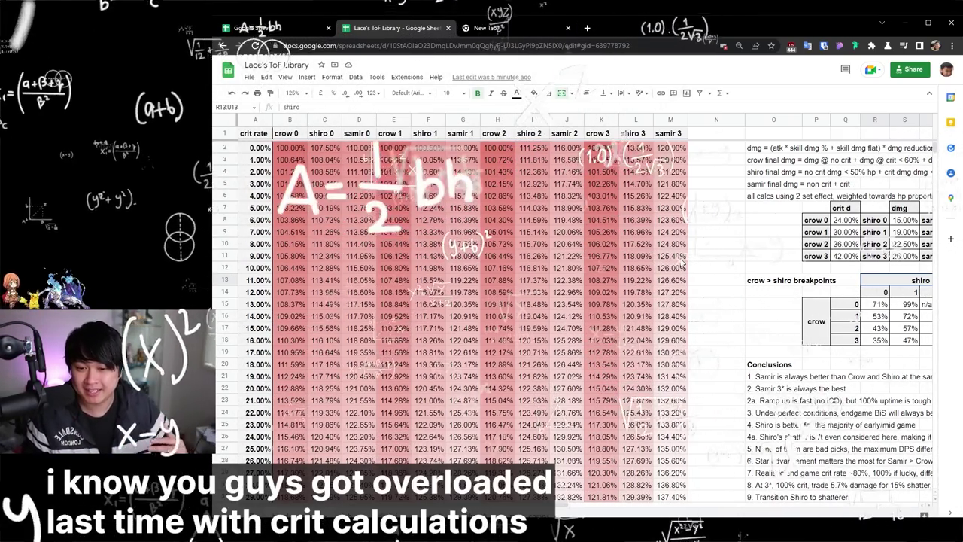
scroll(682, 264, down, 1)
scroll(570, 319, right, 5)
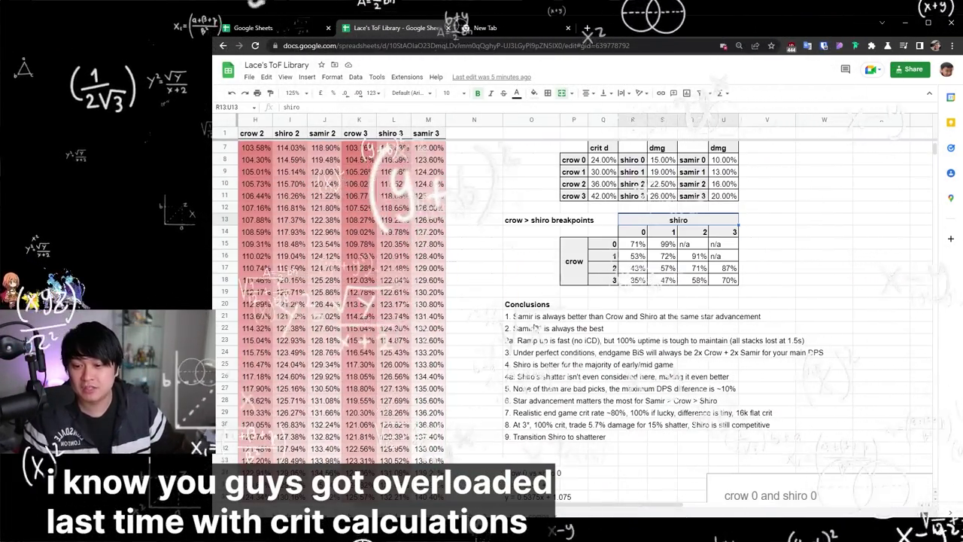
scroll(507, 274, down, 1)
scroll(507, 274, up, 1)
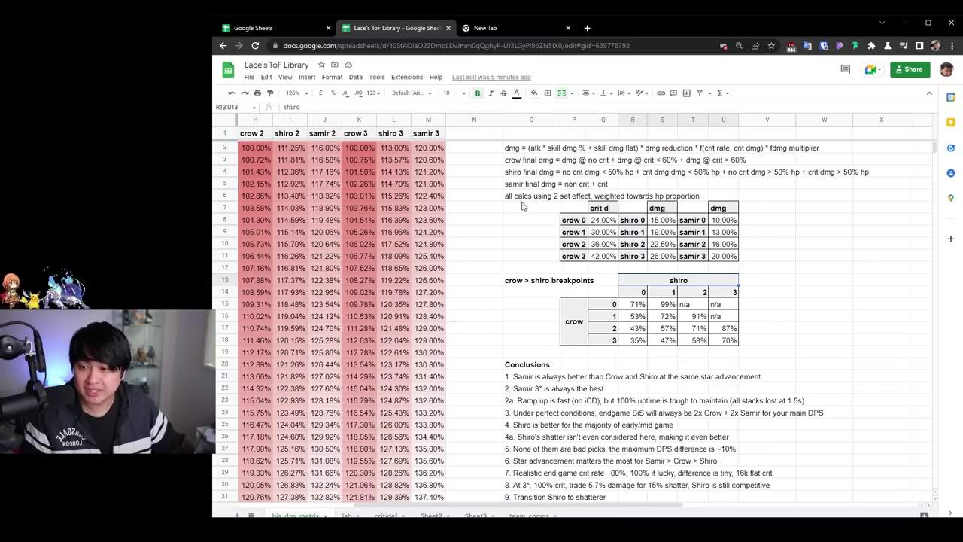
Examine the crit rate column of the damage matrix, starting from its 0% row
scroll(463, 203, left, 5)
click(260, 149)
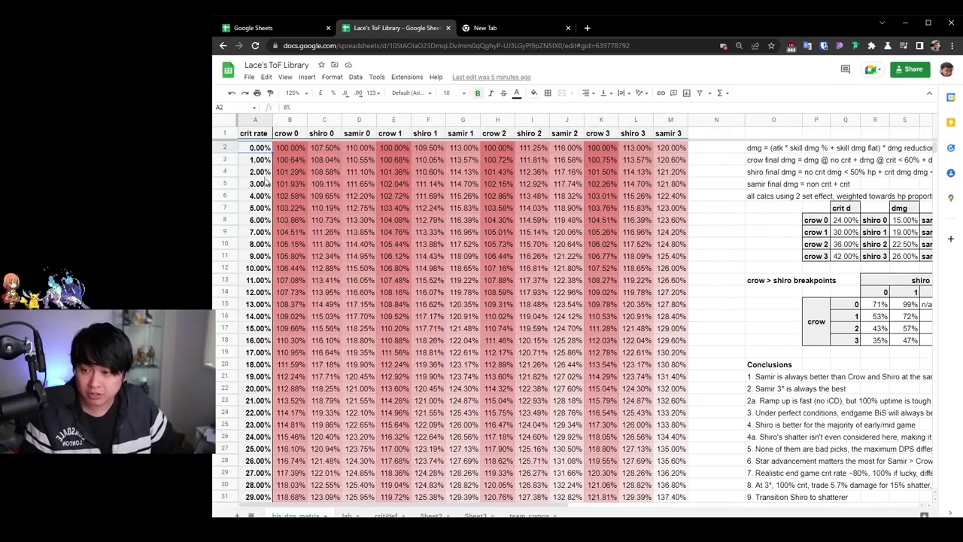
scroll(260, 225, down, 5)
scroll(260, 229, up, 5)
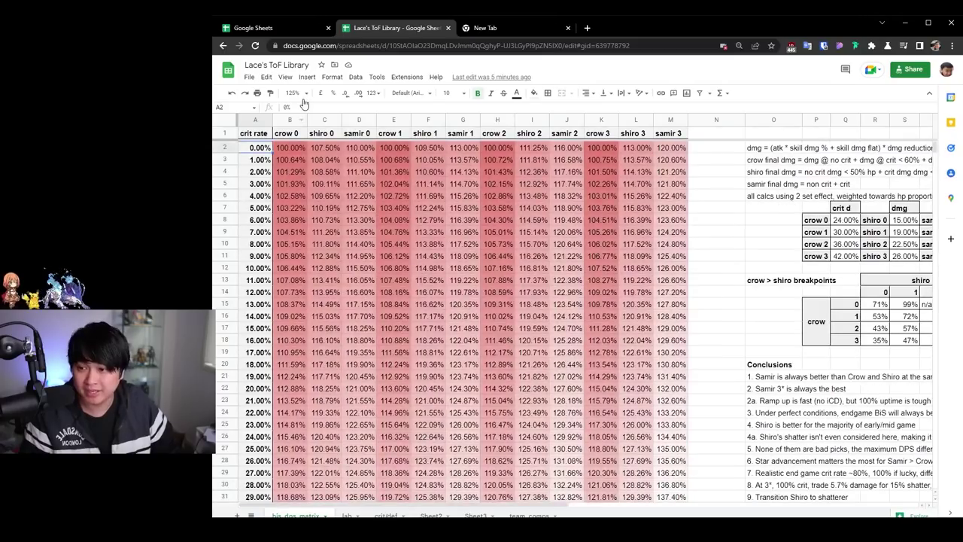
Go through the crow, shiro and samir column headings and inspect the crow 0 cell at 0% crit rate
click(289, 138)
click(383, 136)
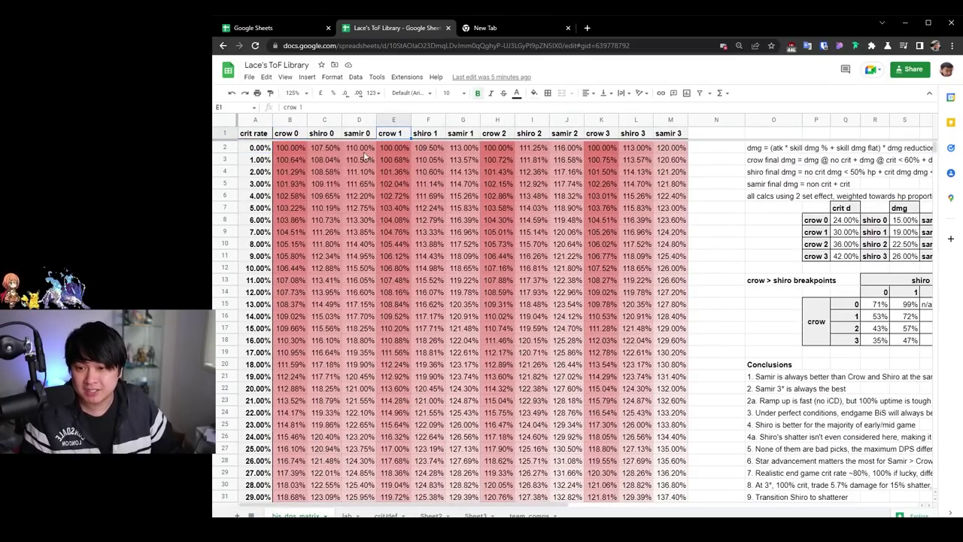
click(317, 135)
click(369, 136)
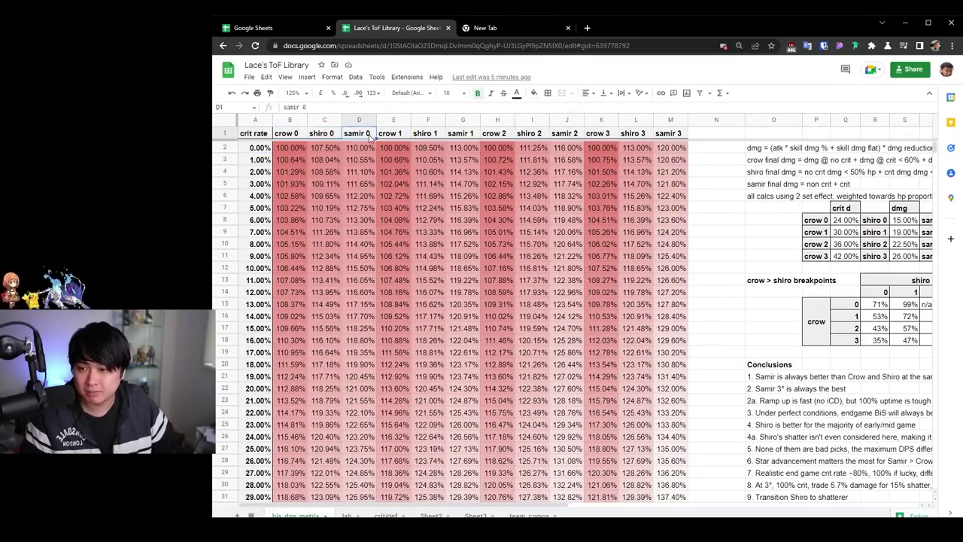
click(289, 149)
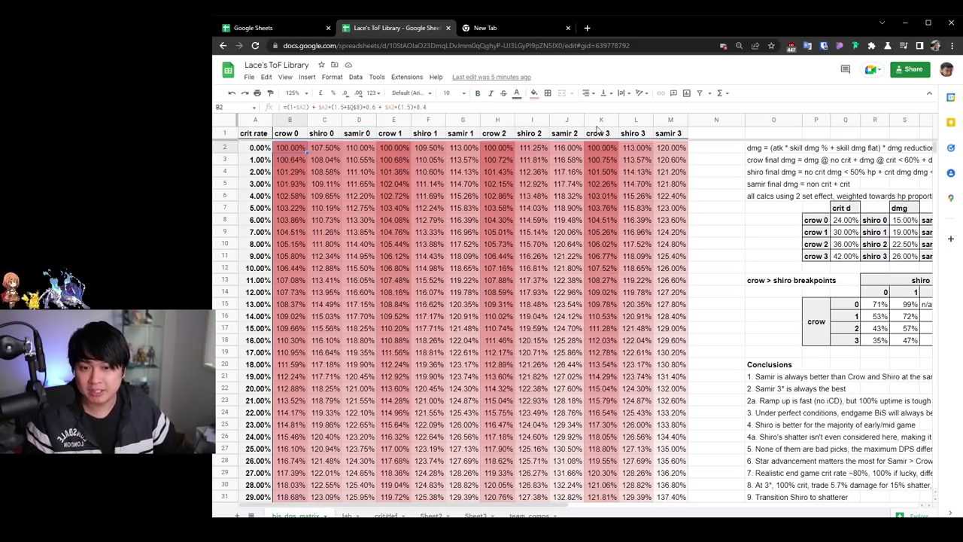
Read the general damage formula in O2, highlighting the dmg reduction term and the whole expression, and leave the cell unedited
click(775, 155)
scroll(730, 156, right, 5)
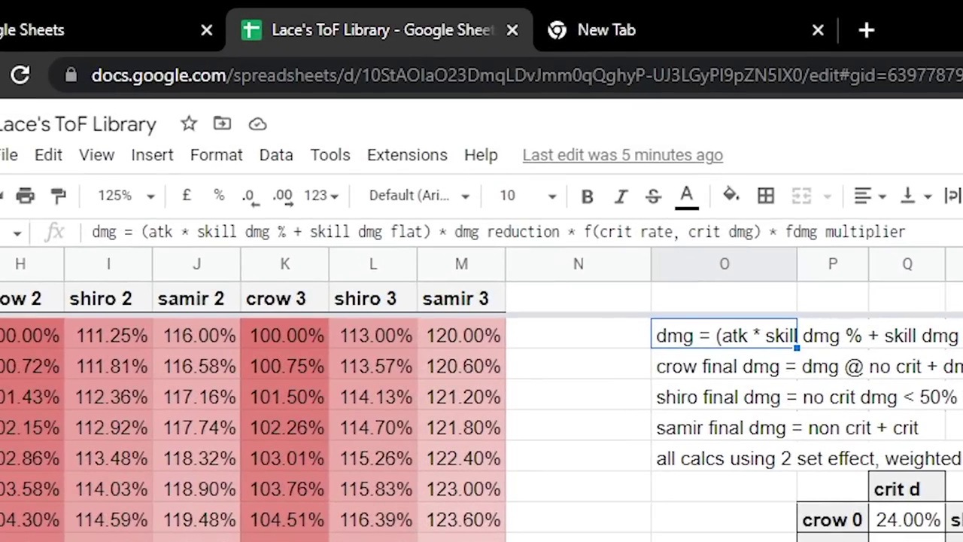
double_click(474, 232)
drag(477, 232, 560, 232)
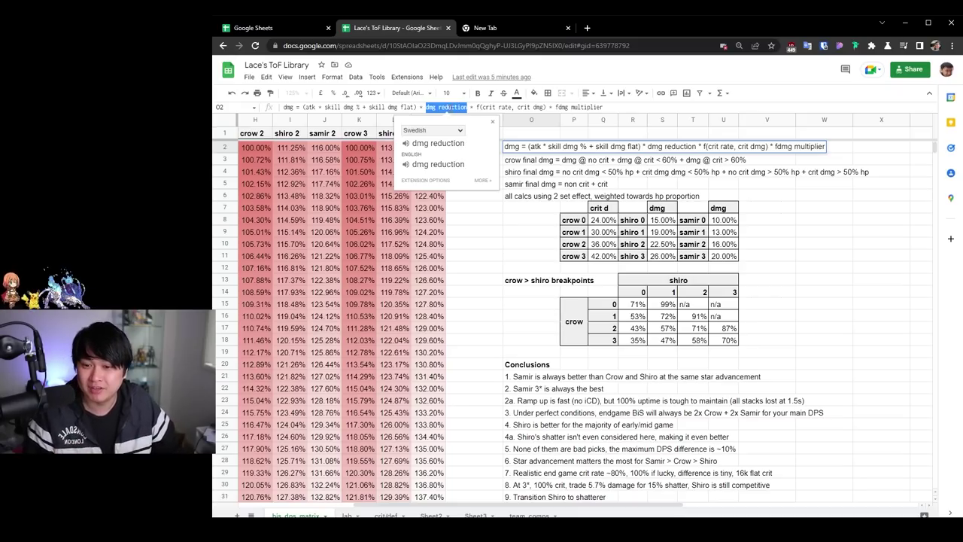
drag(506, 145, 845, 142)
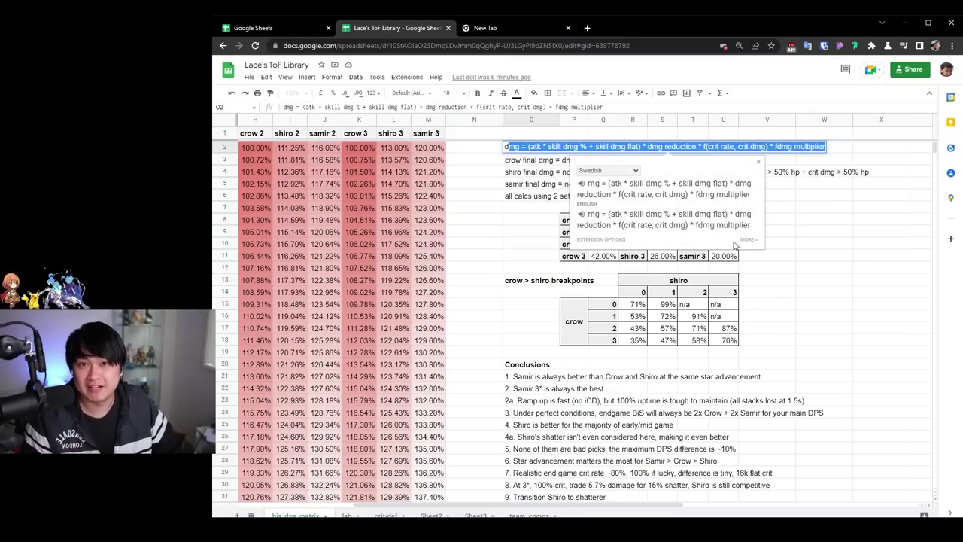
key(Escape)
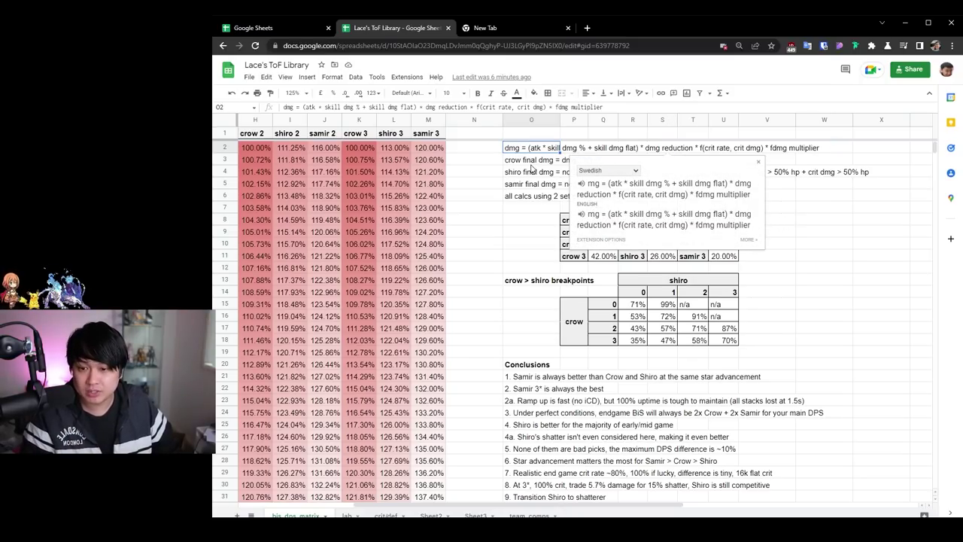
Read the crow, shiro and samir final damage formula notes in O3 to O5
click(530, 161)
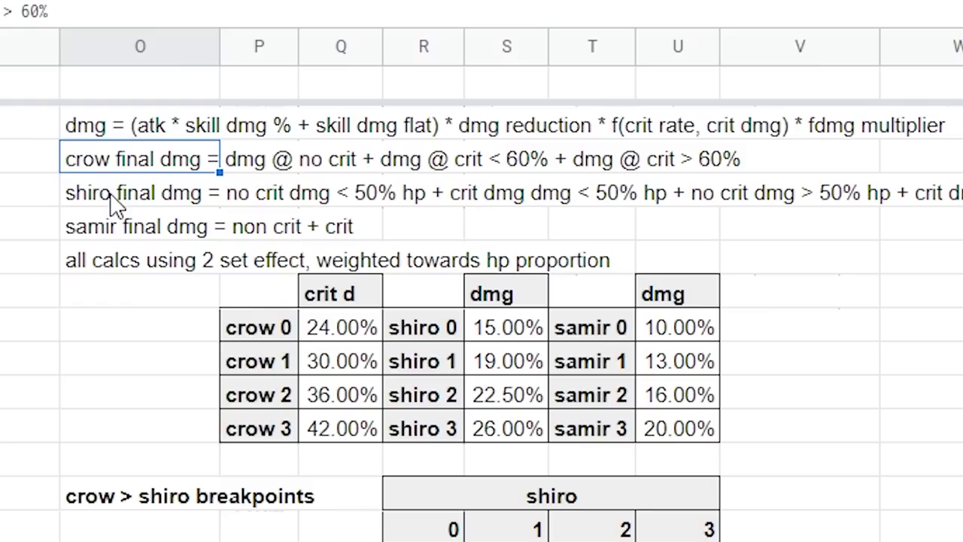
key(Down)
key(Down)
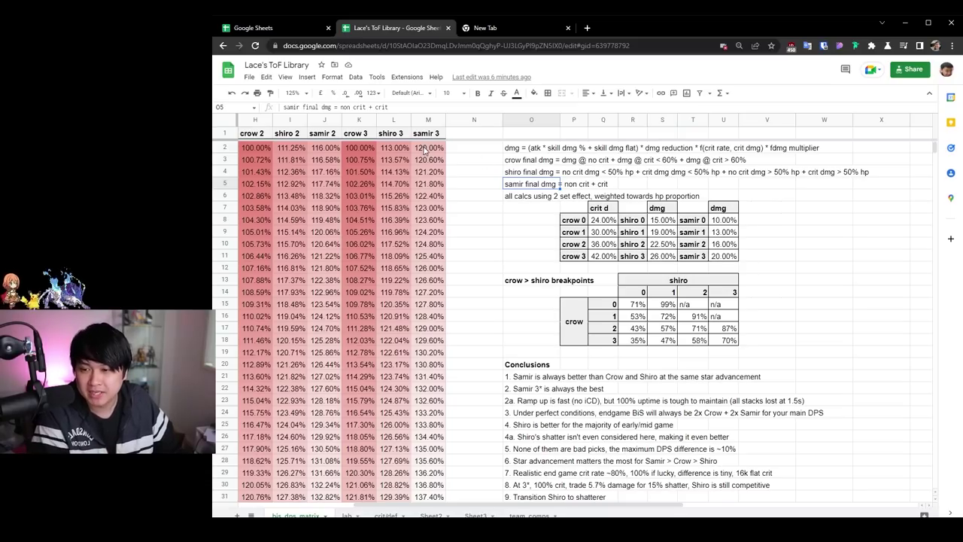
Compare the shiro 0 and samir 0 cells at 0% crit rate, and inspect crow 0 at 1% crit rate
scroll(424, 150, left, 5)
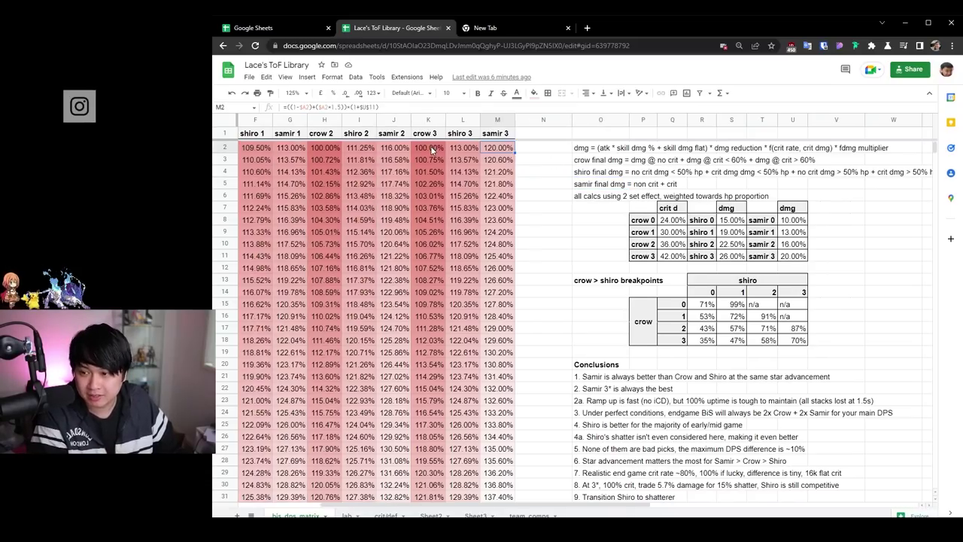
click(298, 150)
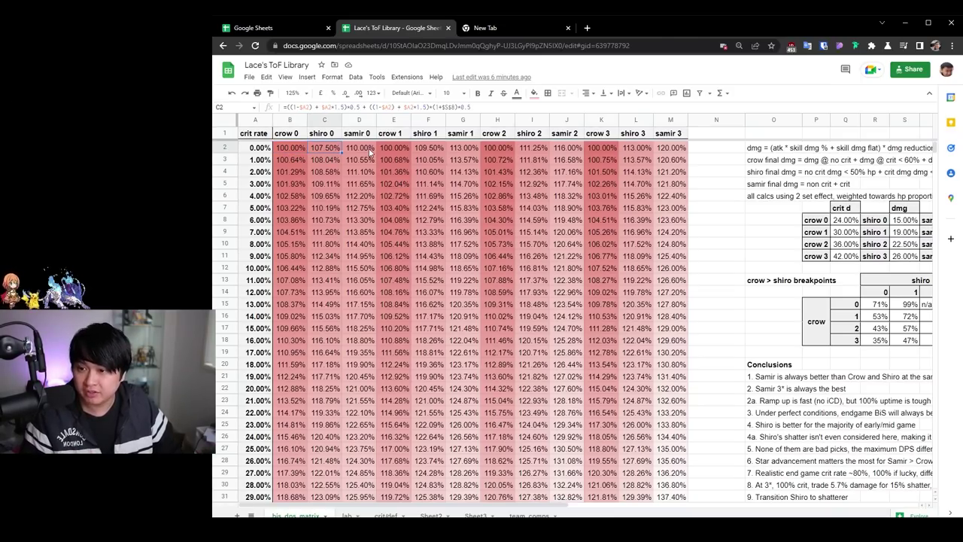
click(372, 153)
click(322, 151)
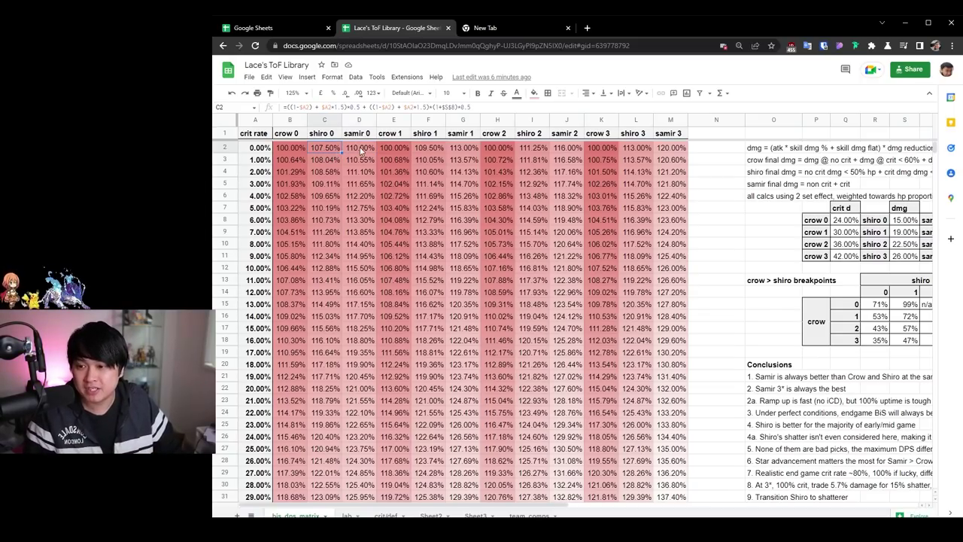
click(361, 149)
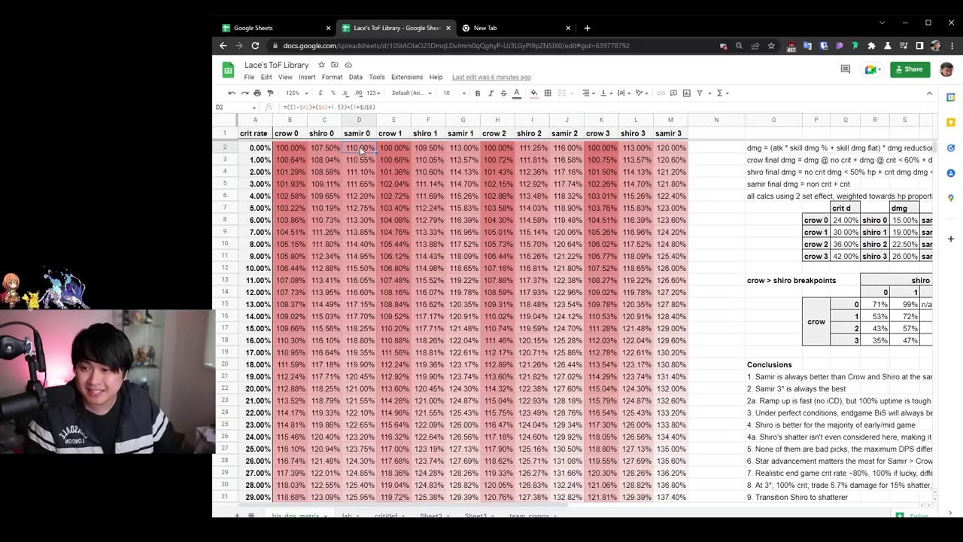
click(304, 159)
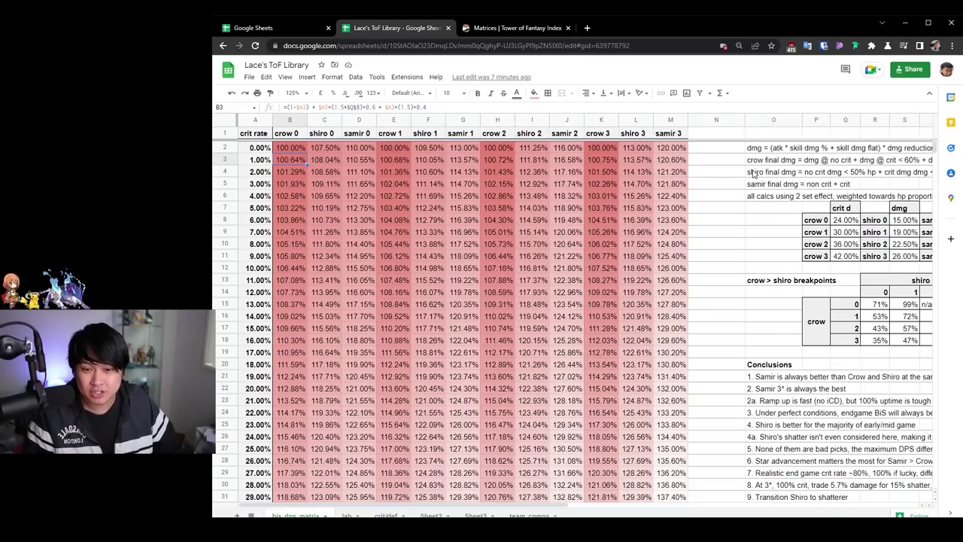
Review the shiro final damage note, the shiro 0 damage bonus and the samir final damage note
scroll(752, 174, right, 5)
click(591, 161)
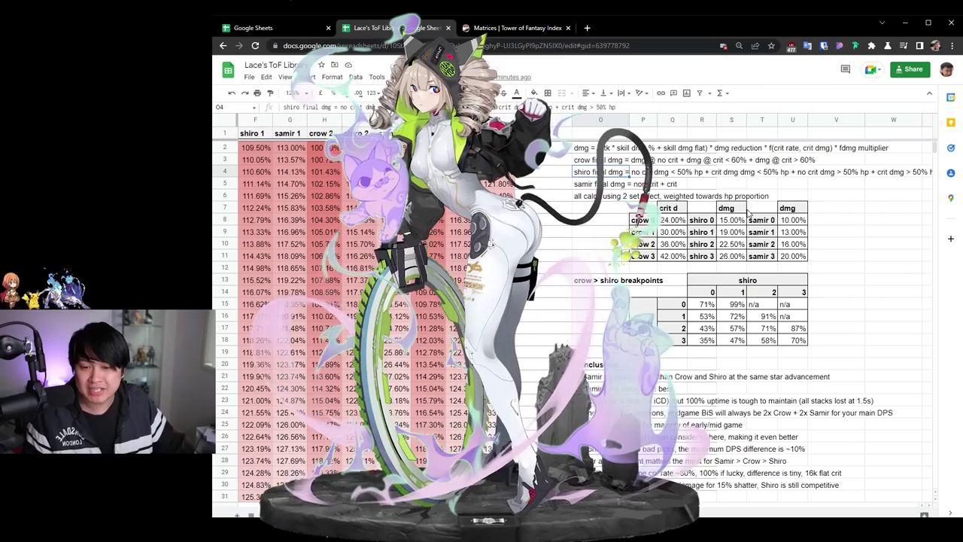
click(729, 220)
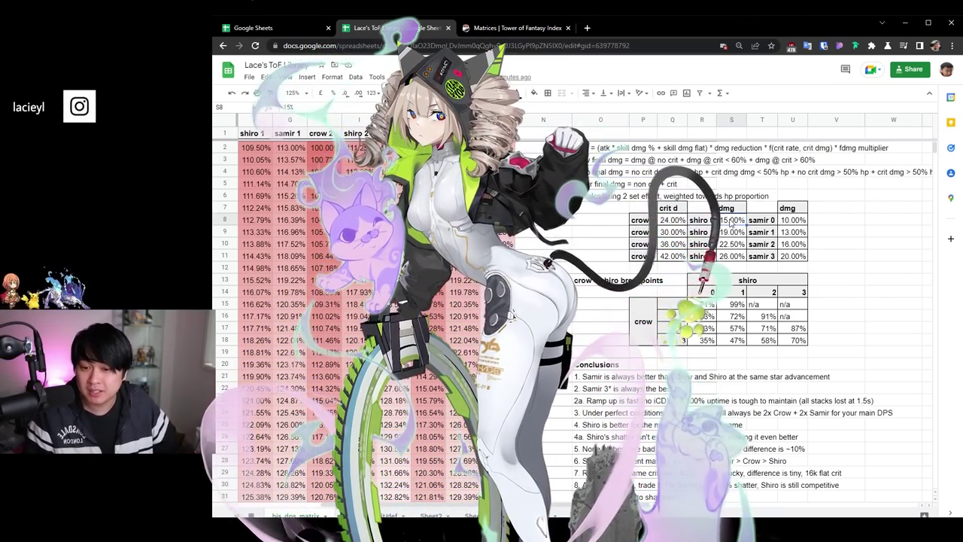
click(609, 185)
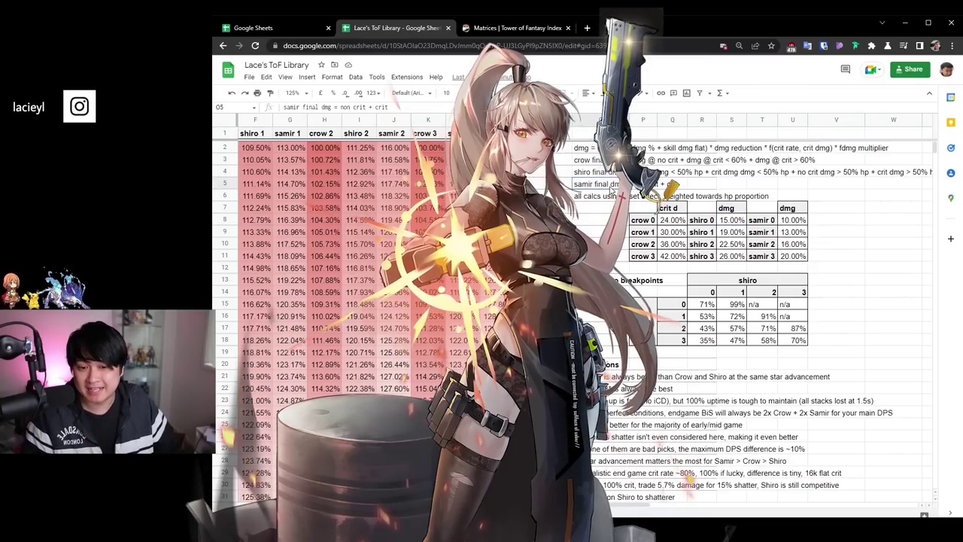
Inspect the crow 0 formula in B2 term by term without editing it, and view the samir 0 formula in D2
scroll(602, 171, left, 5)
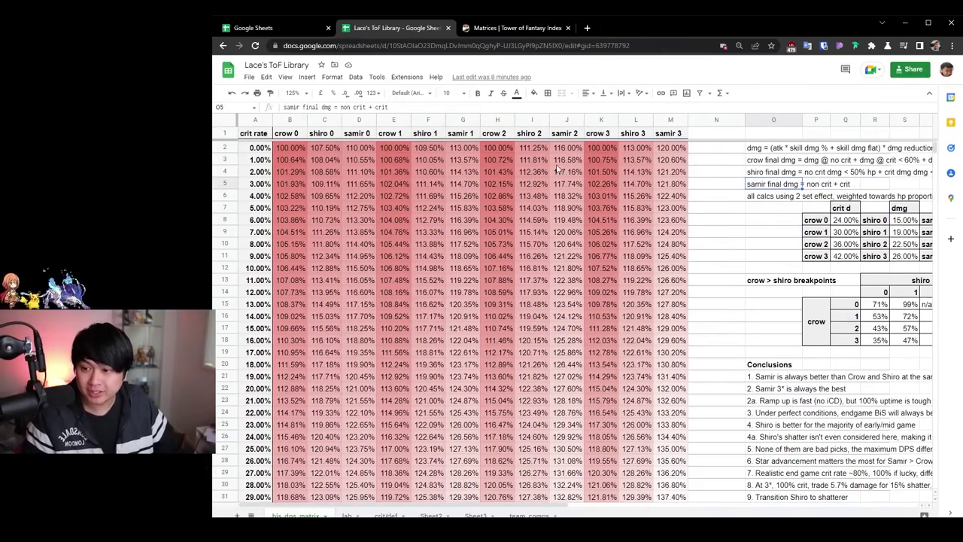
click(293, 150)
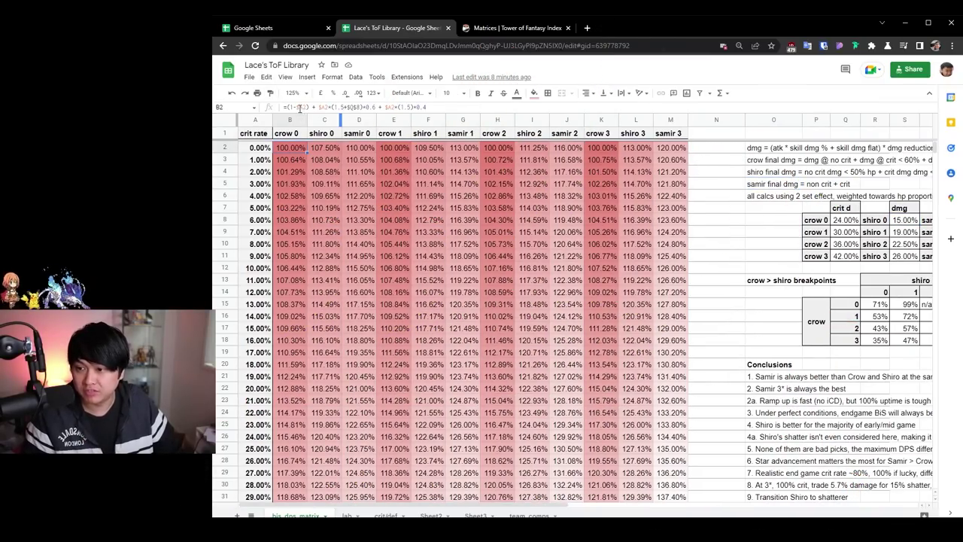
drag(286, 108, 379, 107)
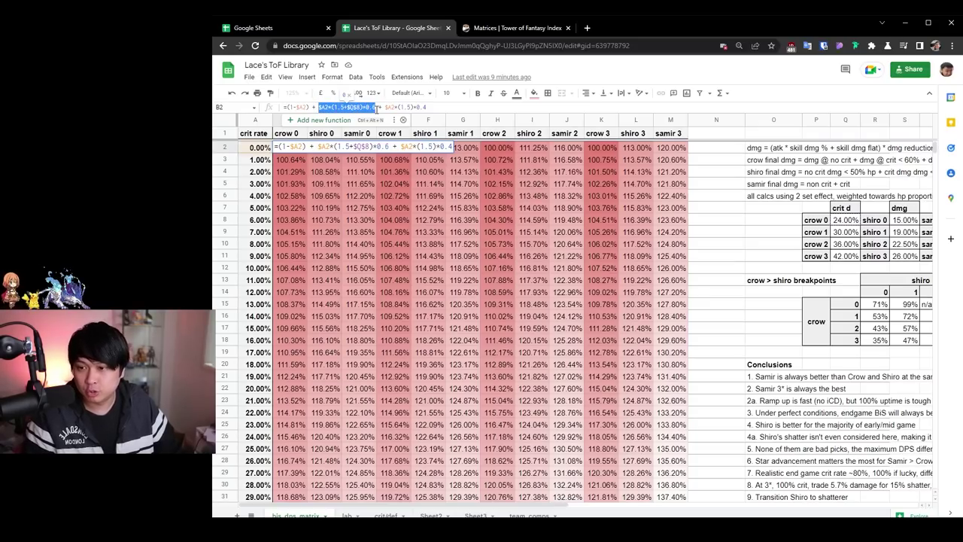
click(376, 107)
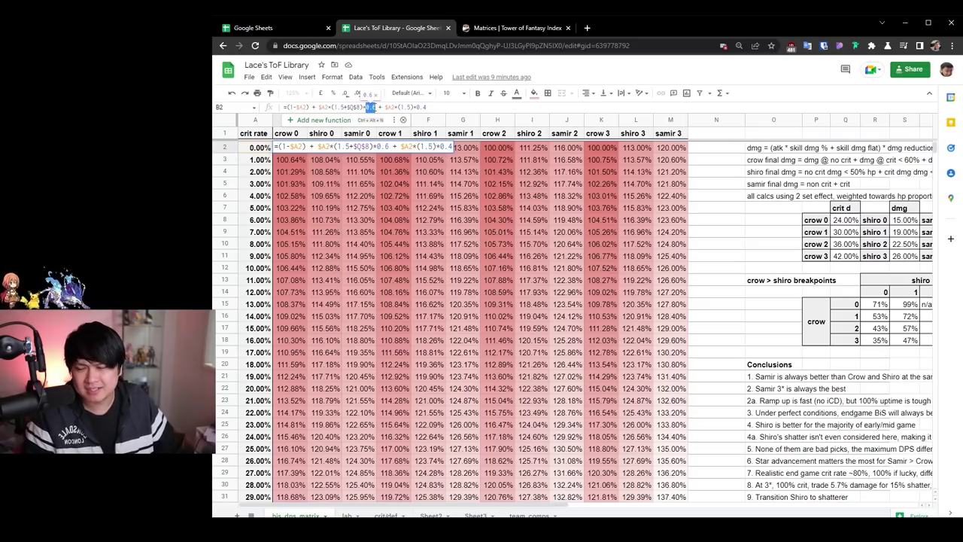
click(384, 107)
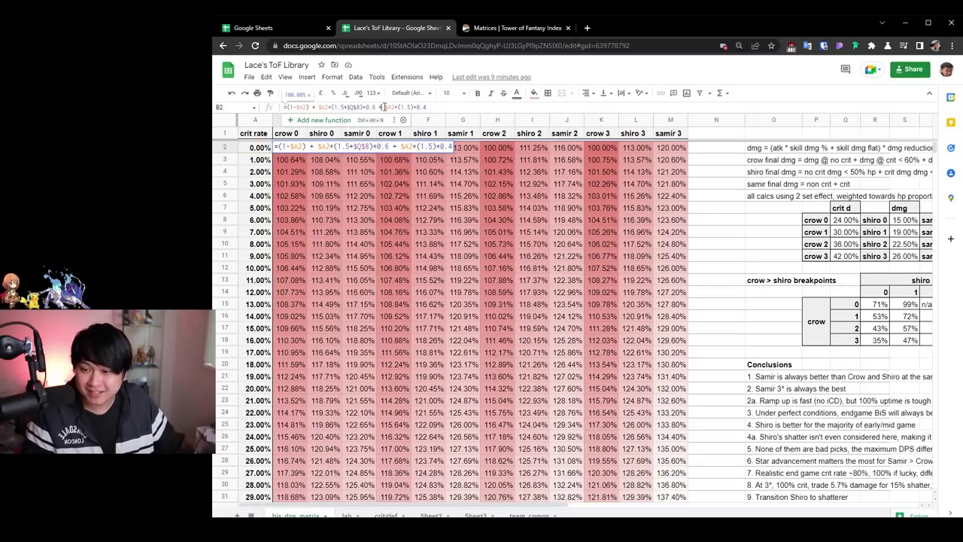
drag(416, 107, 430, 108)
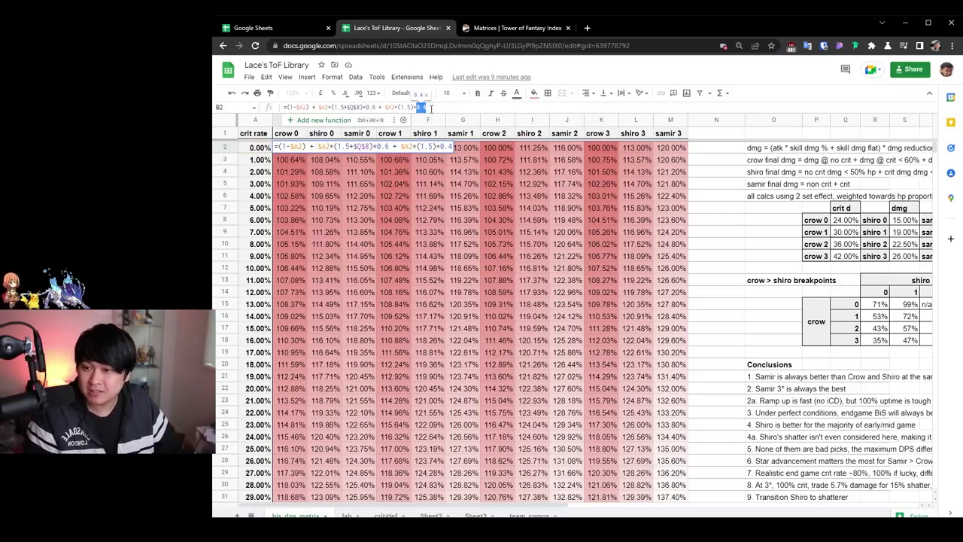
key(shift+Left)
key(shift+Left)
key(shift+Left)
key(shift+Left)
key(shift+Left)
key(shift+Left)
key(shift+Left)
key(shift+Left)
key(shift+Left)
key(shift+Left)
key(shift+Left)
key(shift+Left)
key(shift+Left)
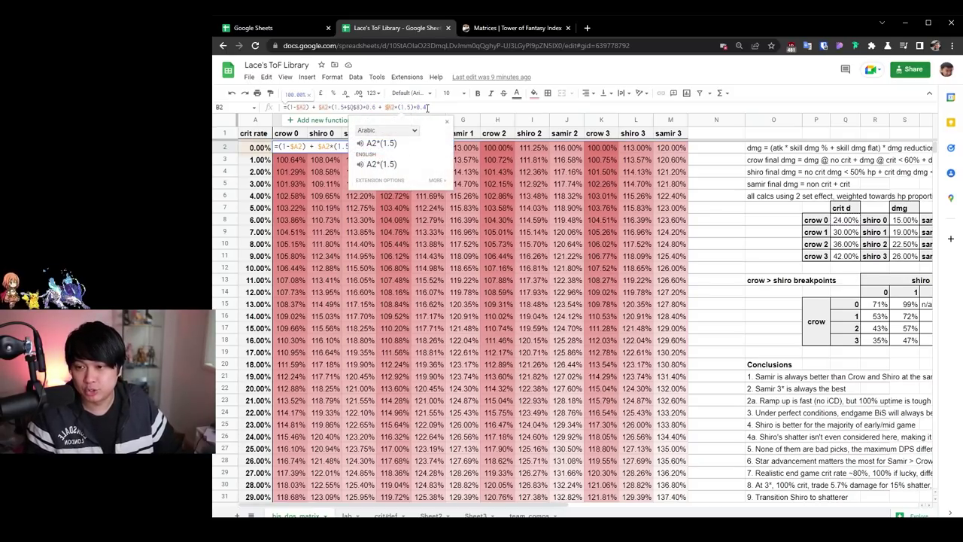
key(Escape)
key(Escape)
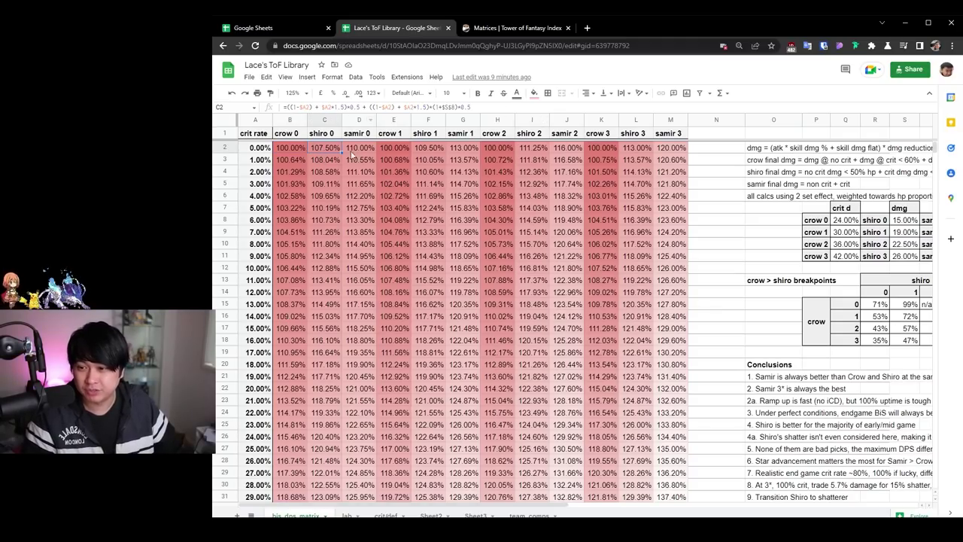
click(366, 149)
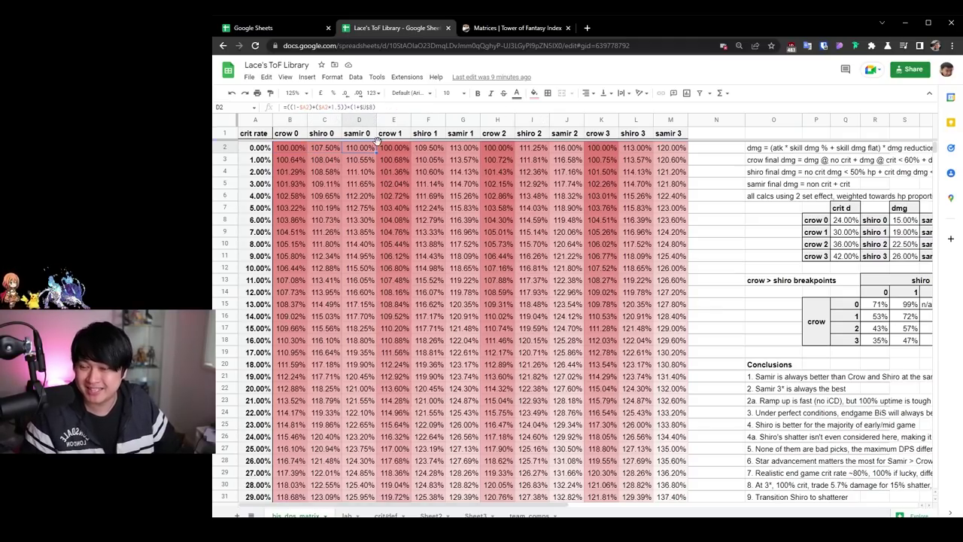
Skim the damage table across crit rates, and locate the crow > shiro breakpoints table and the first conclusion about Samir
scroll(474, 233, down, 10)
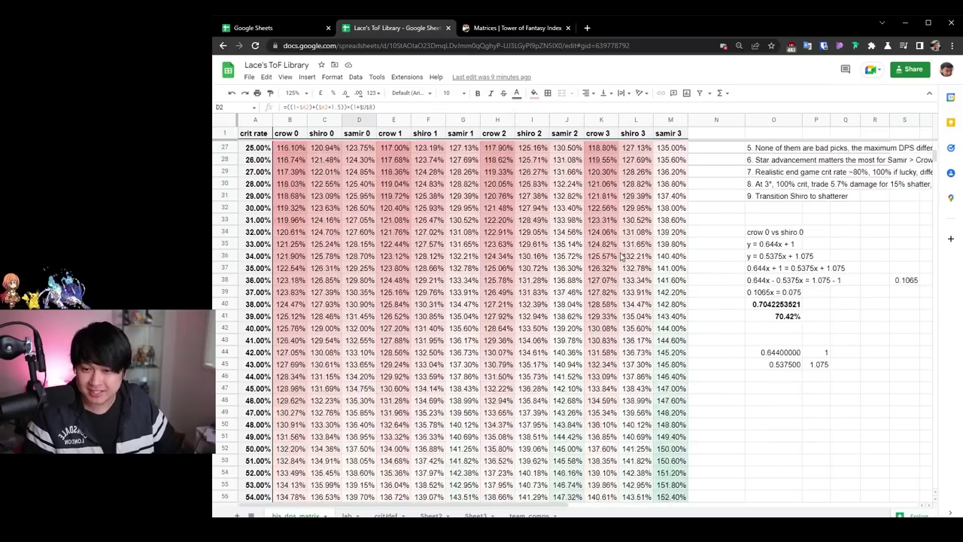
scroll(527, 248, down, 3)
scroll(560, 260, up, 15)
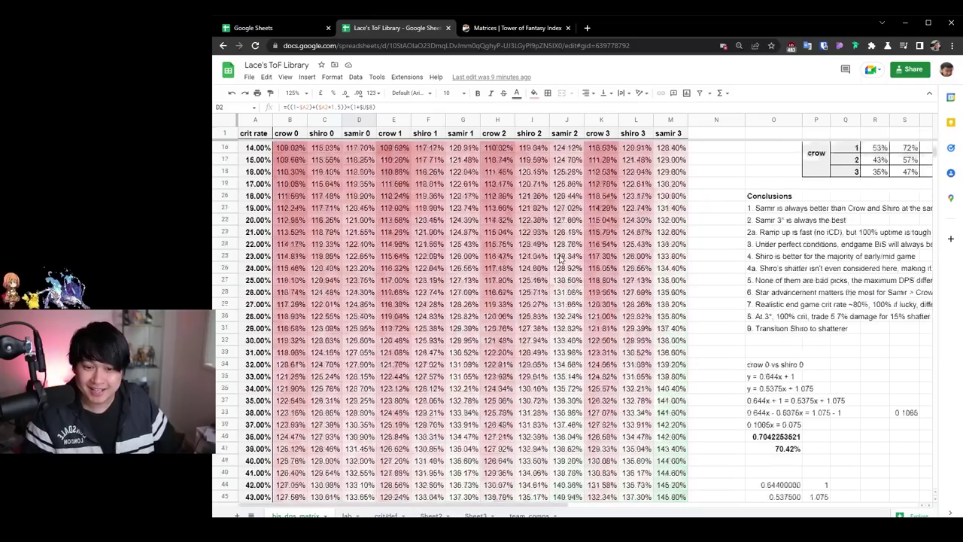
scroll(535, 253, right, 5)
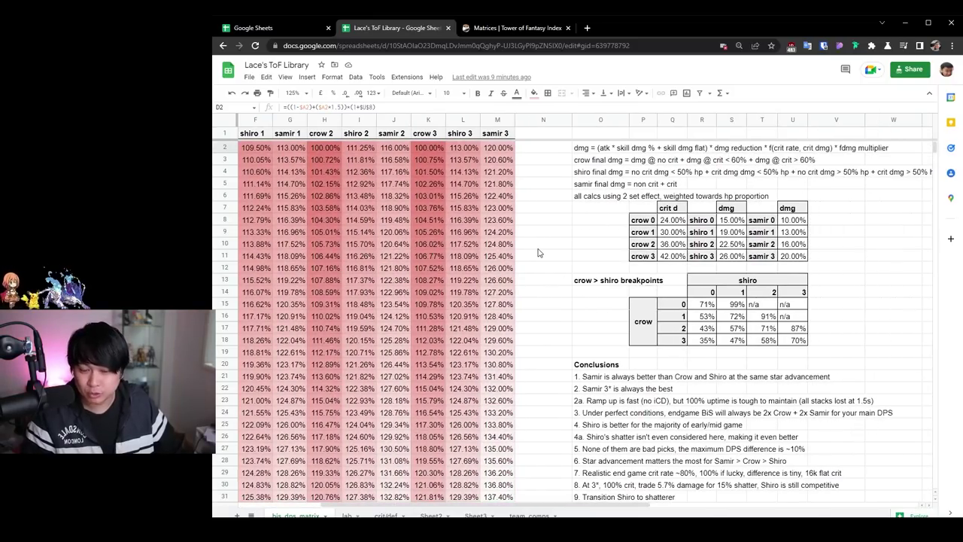
scroll(546, 252, down, 1)
click(632, 259)
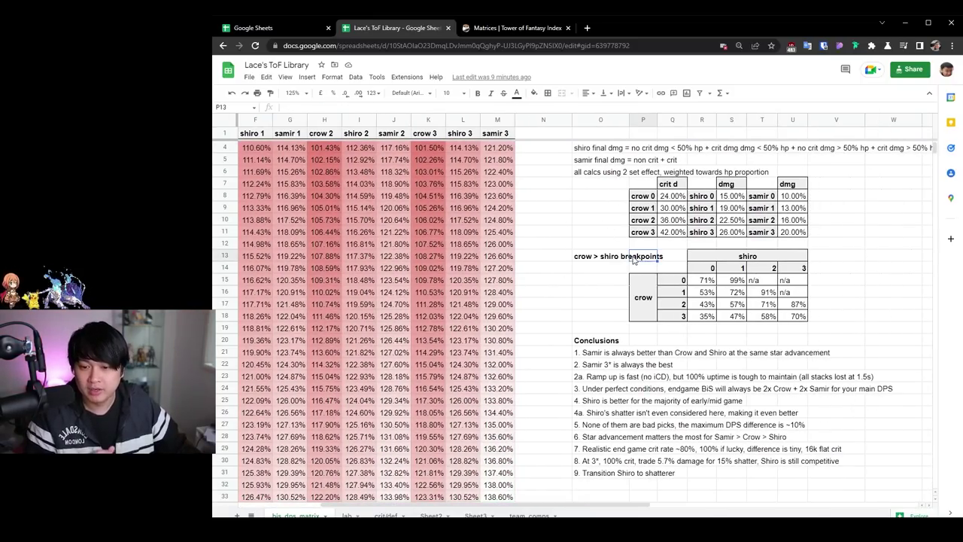
scroll(630, 261, down, 3)
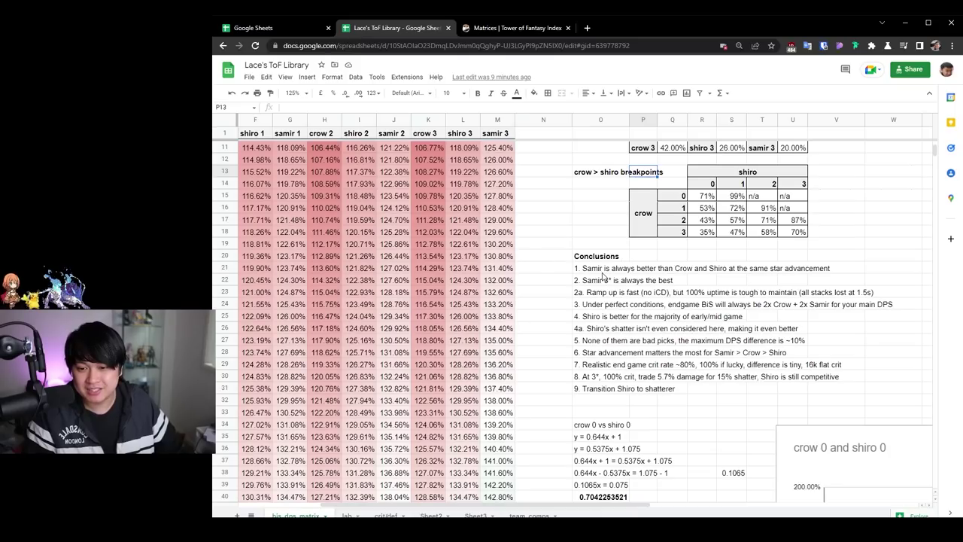
click(605, 272)
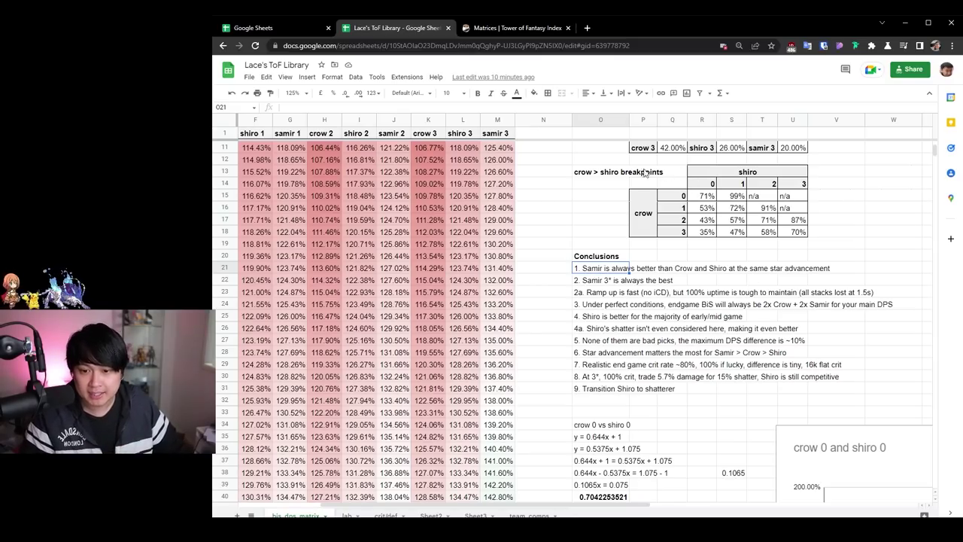
Examine the crow > shiro breakpoints table in P13:U18, focusing on the crow 0 versus shiro 0 breakpoint
drag(643, 174, 801, 235)
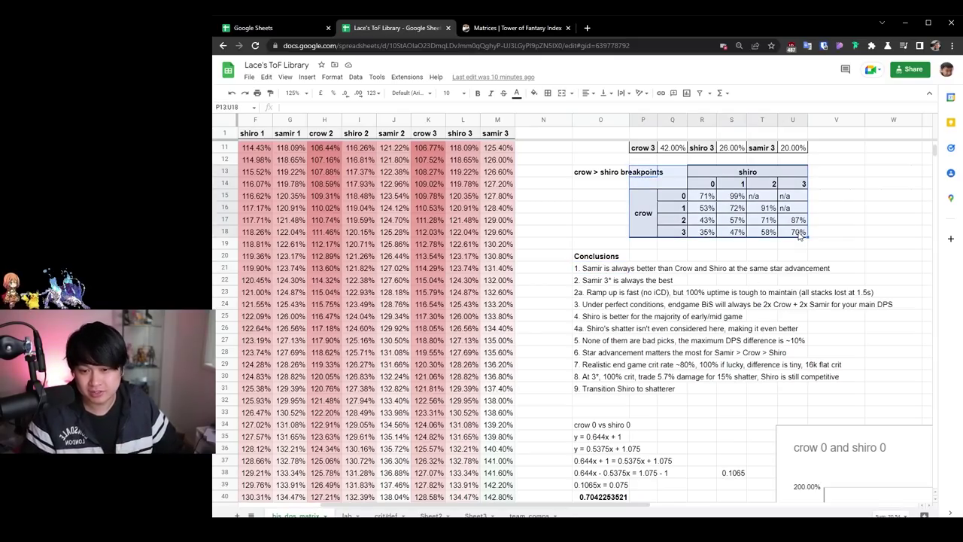
click(703, 196)
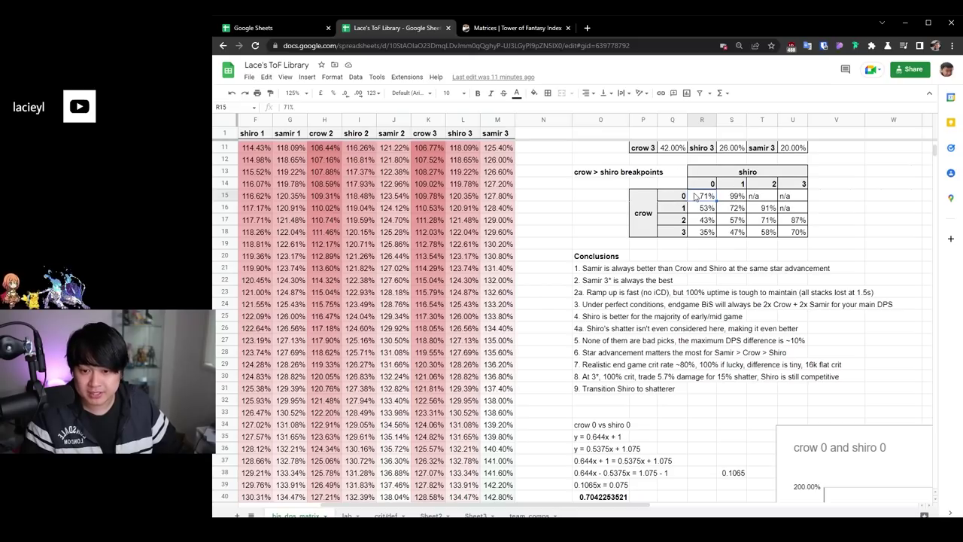
click(669, 198)
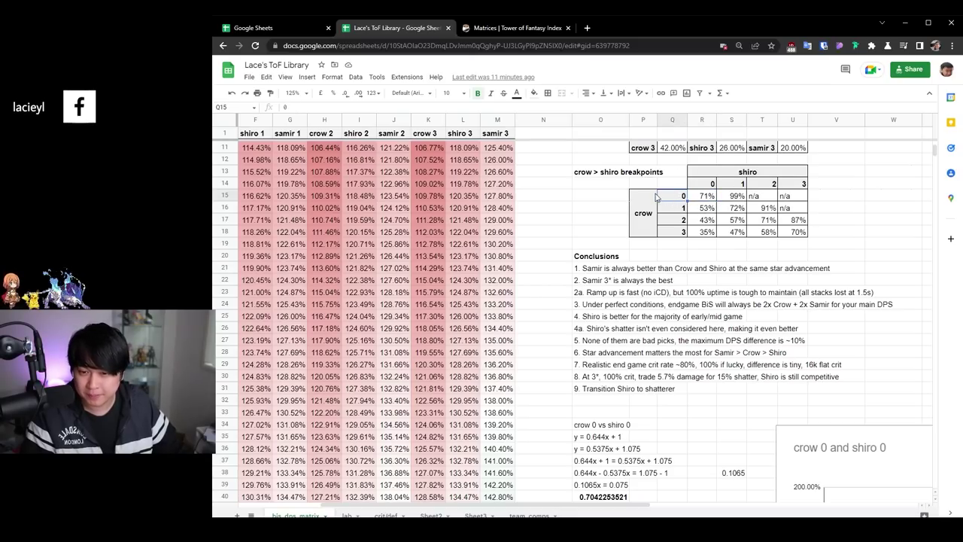
click(646, 198)
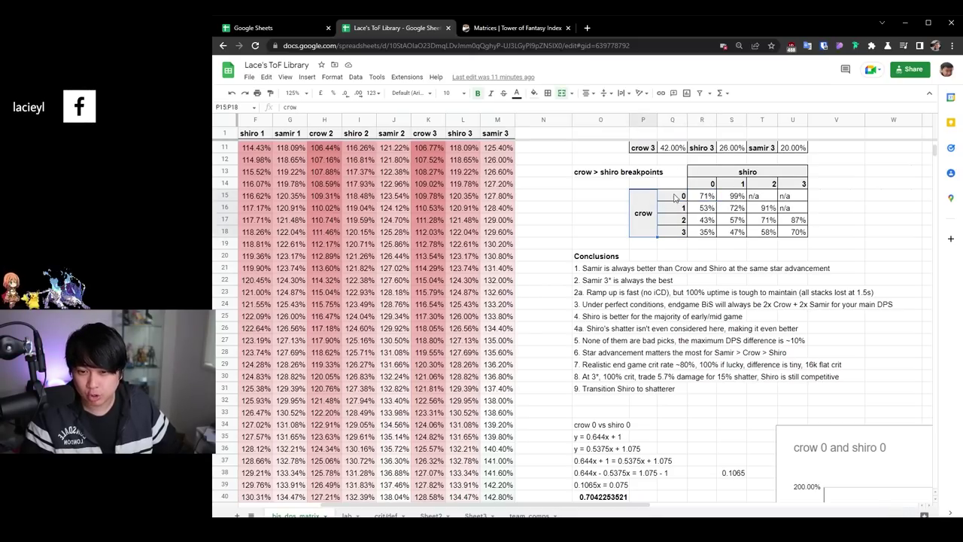
click(678, 197)
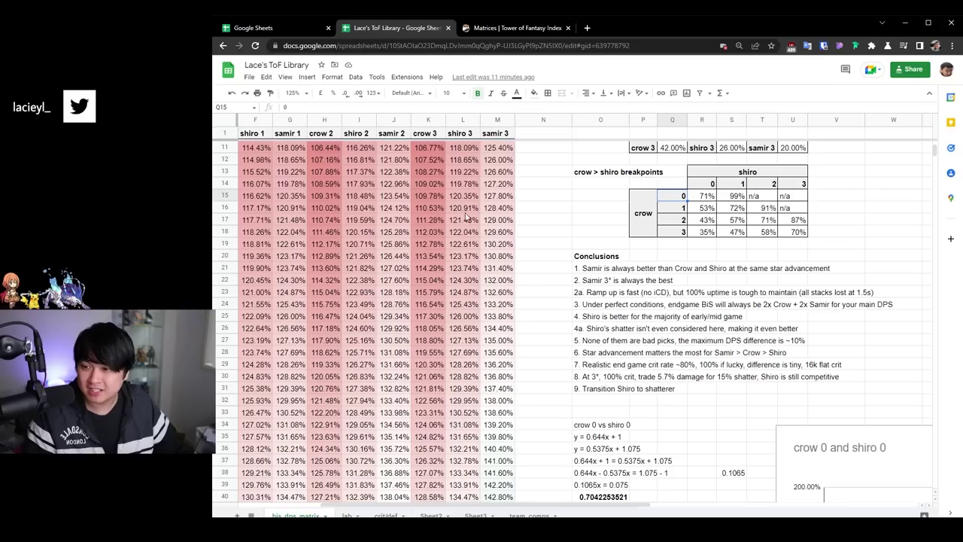
click(707, 199)
Compare the crow 0 and shiro 0 damage values at 71% crit rate by selecting B73:C73
scroll(410, 254, left, 3)
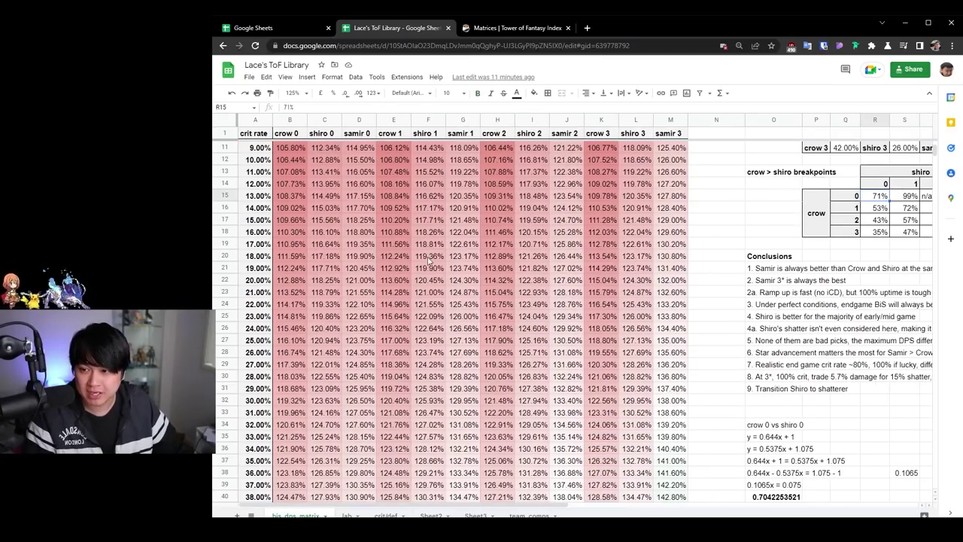
scroll(297, 171, down, 10)
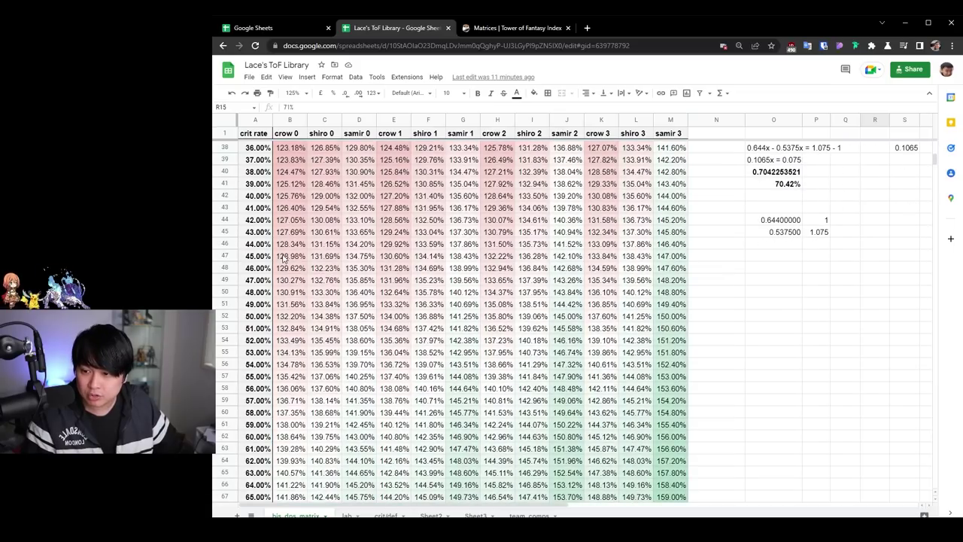
drag(297, 254, 322, 248)
click(300, 294)
scroll(299, 301, down, 1)
scroll(300, 303, down, 7)
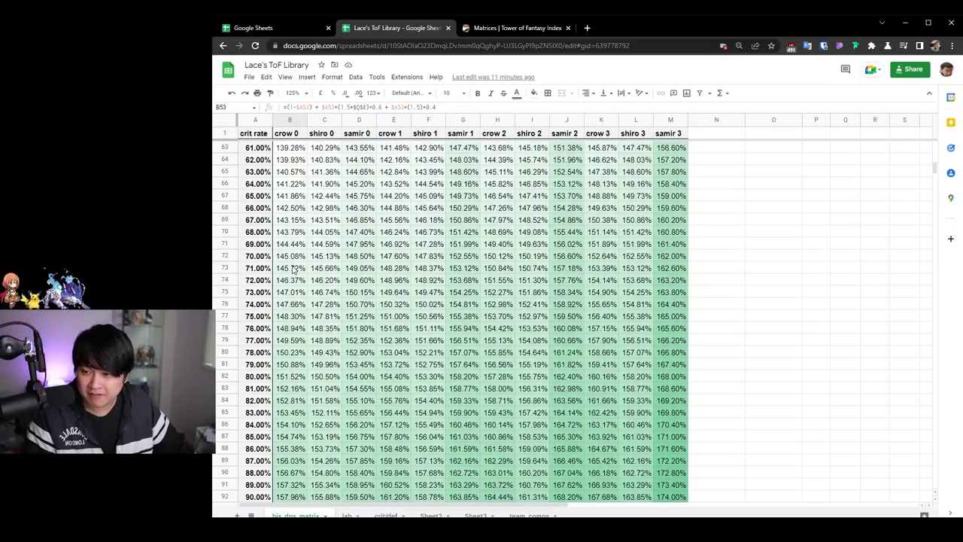
click(293, 271)
drag(292, 272, 326, 271)
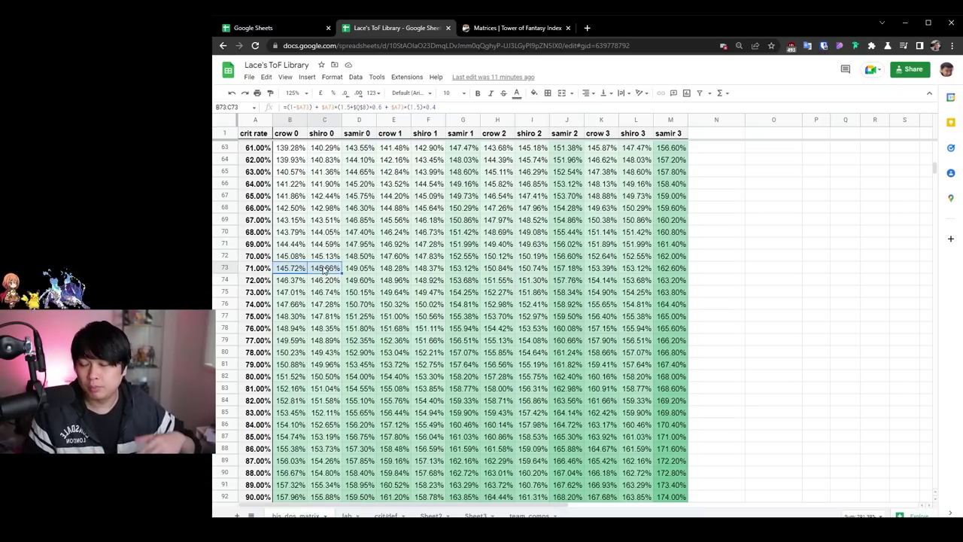
Review the crow 0 vs shiro 0 line equations and where the two lines cross in the chart
scroll(420, 294, right, 5)
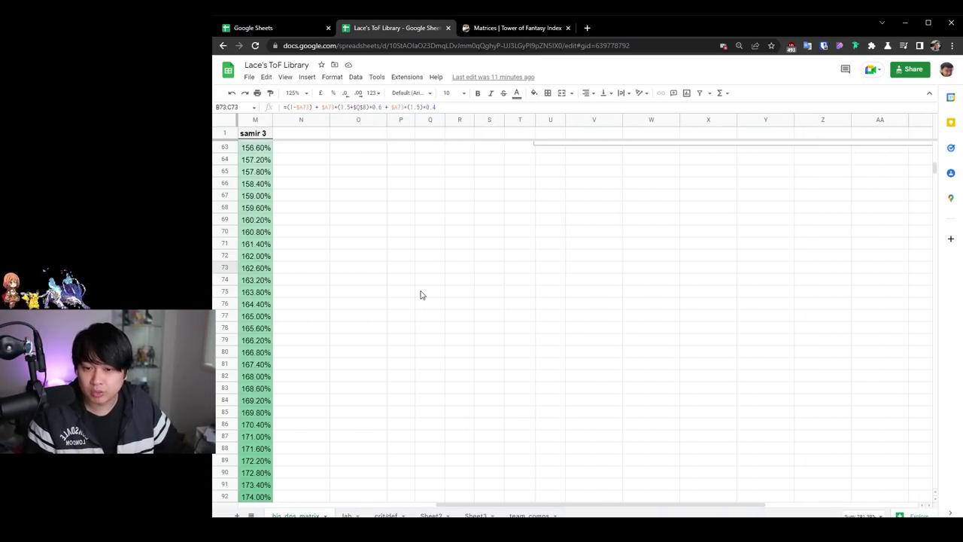
scroll(430, 291, up, 7)
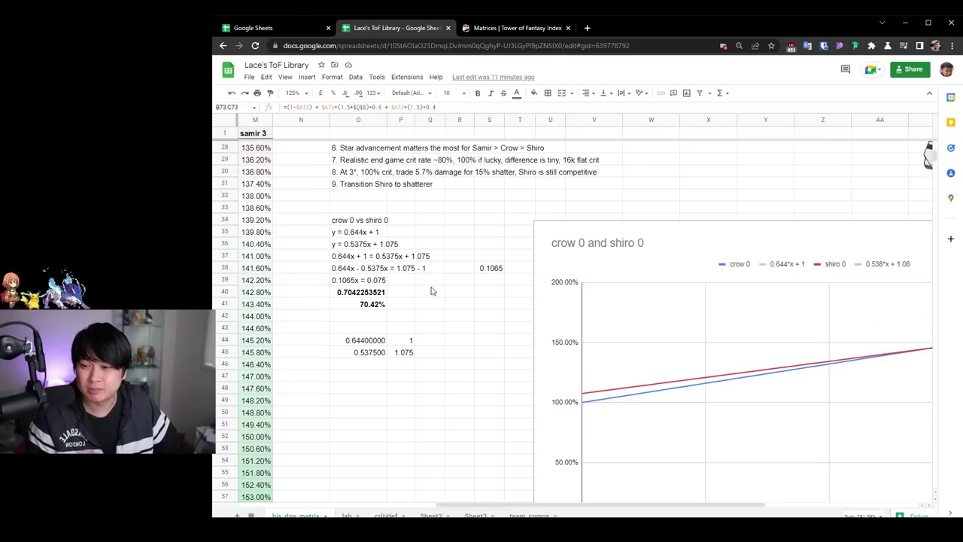
click(368, 230)
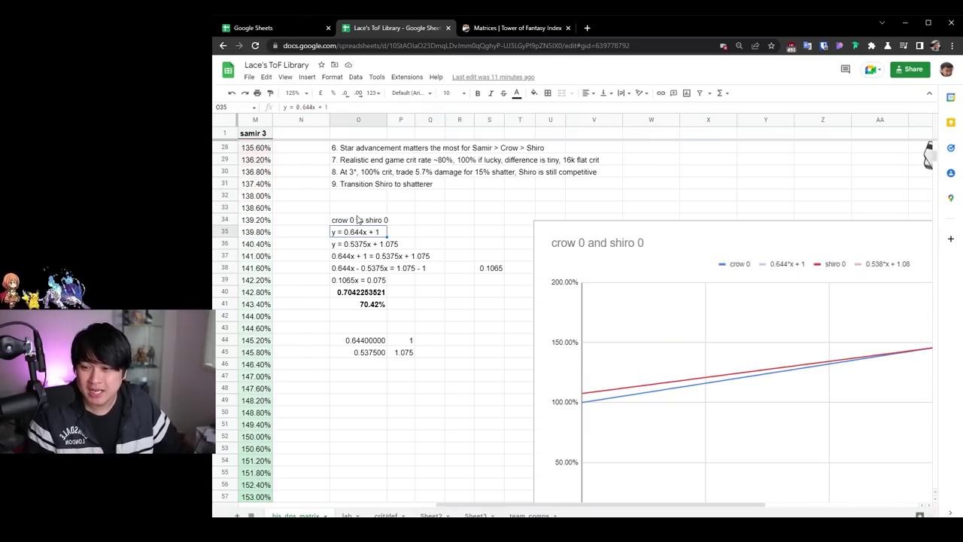
scroll(613, 283, down, 2)
scroll(612, 283, right, 5)
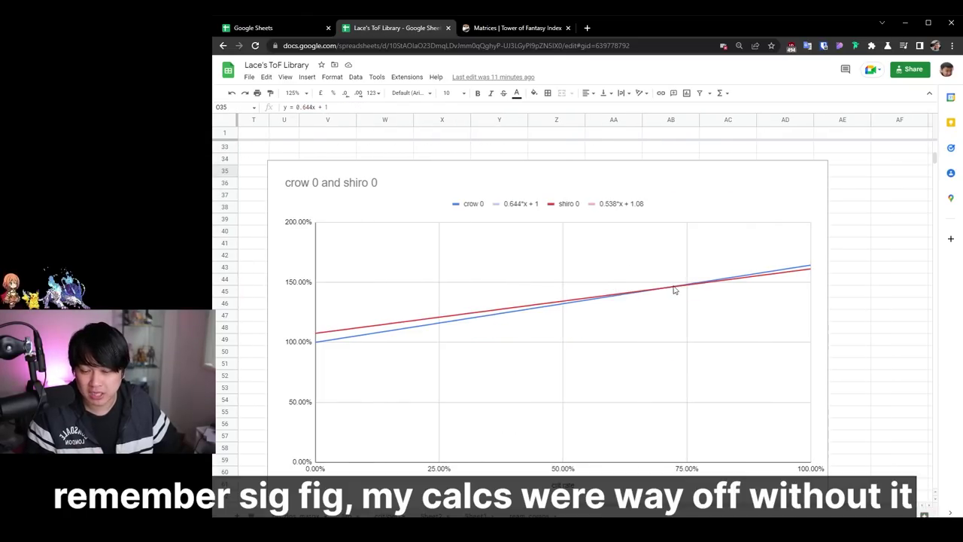
scroll(483, 293, left, 5)
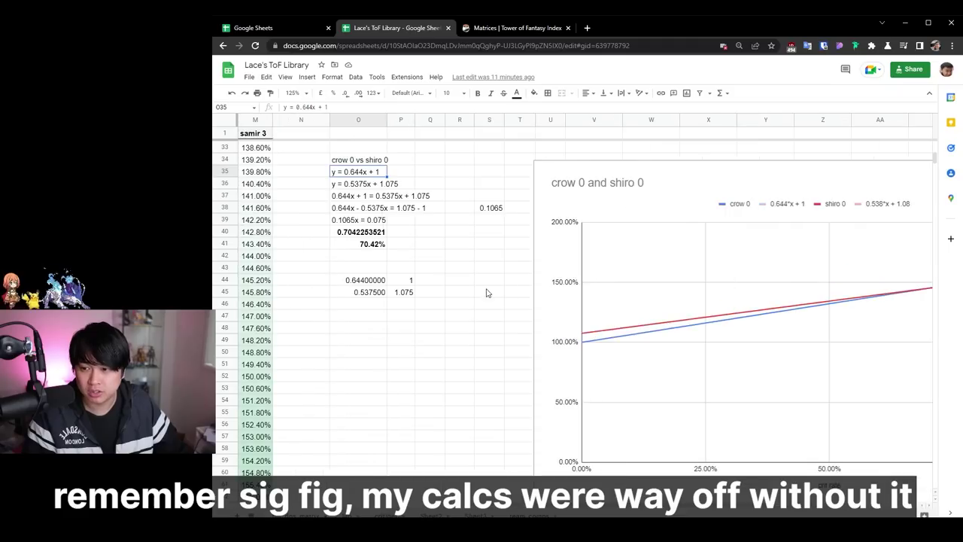
Check the crow 0 versus shiro 0 breakpoint in R15 against the worked equations in O34 to O41
scroll(484, 292, left, 3)
scroll(471, 236, up, 1)
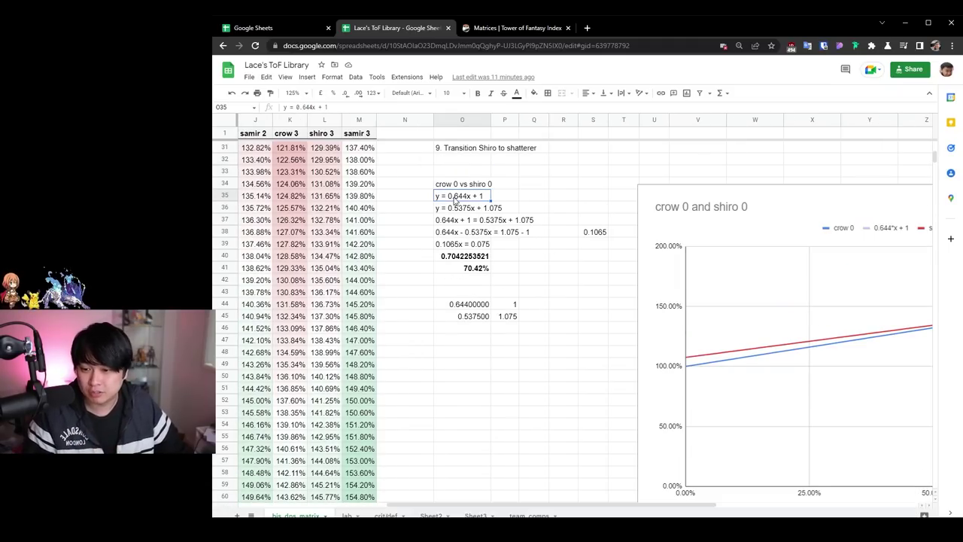
scroll(478, 275, up, 8)
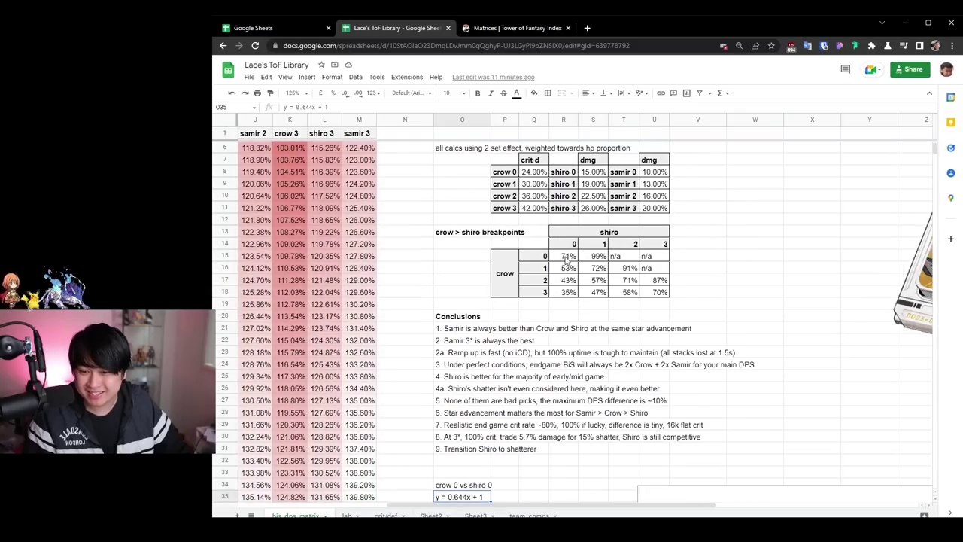
click(566, 258)
scroll(512, 316, down, 6)
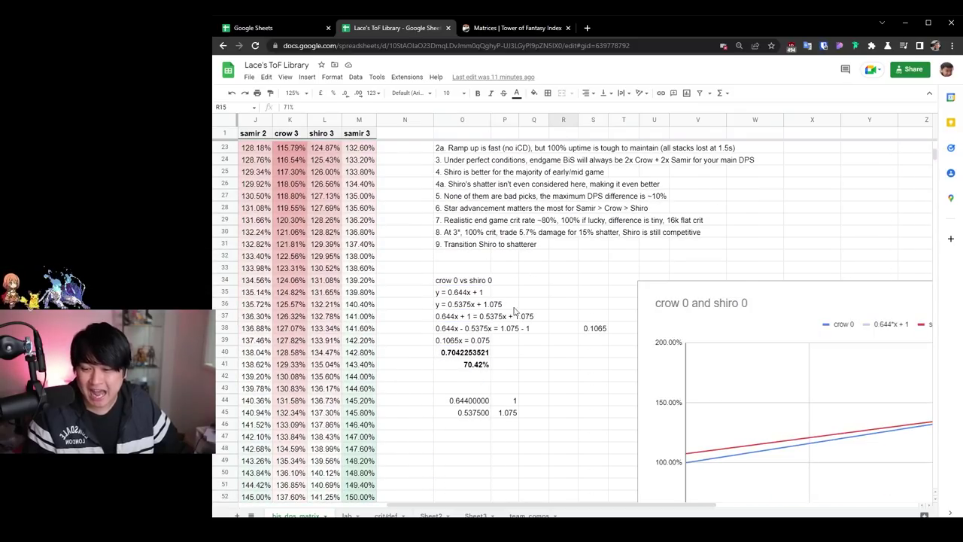
scroll(485, 367, down, 1)
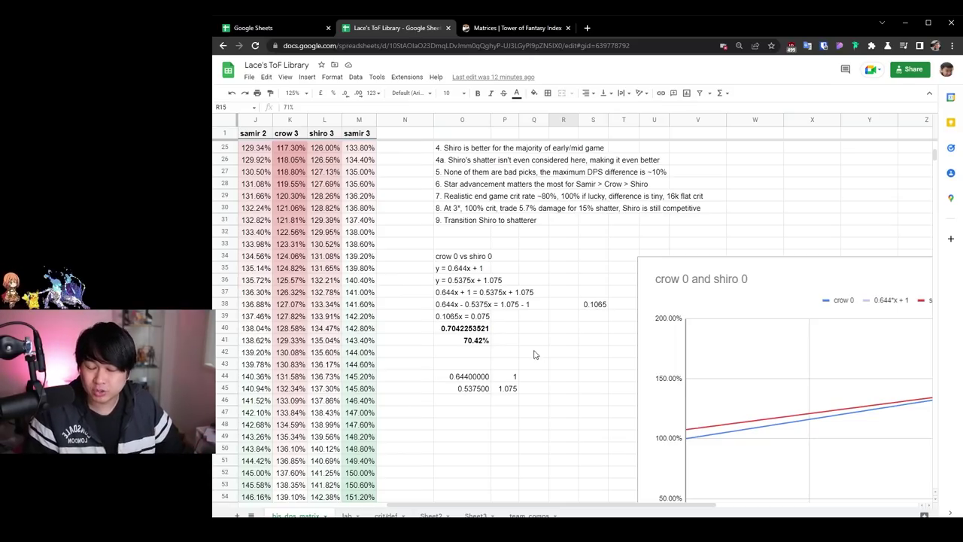
Highlight the Conclusions list in O21:O31, and select the first conclusion about Samir
scroll(533, 301, up, 4)
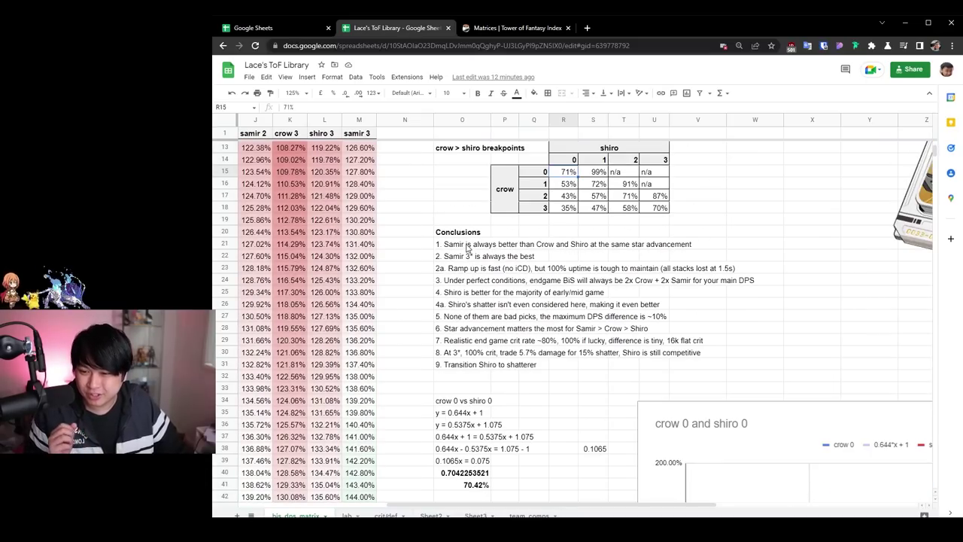
drag(467, 245, 452, 366)
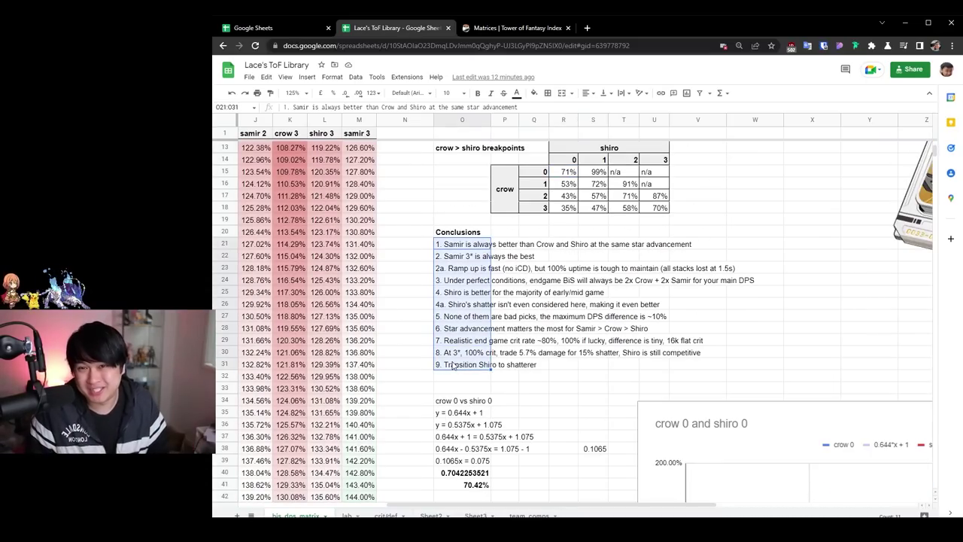
click(459, 245)
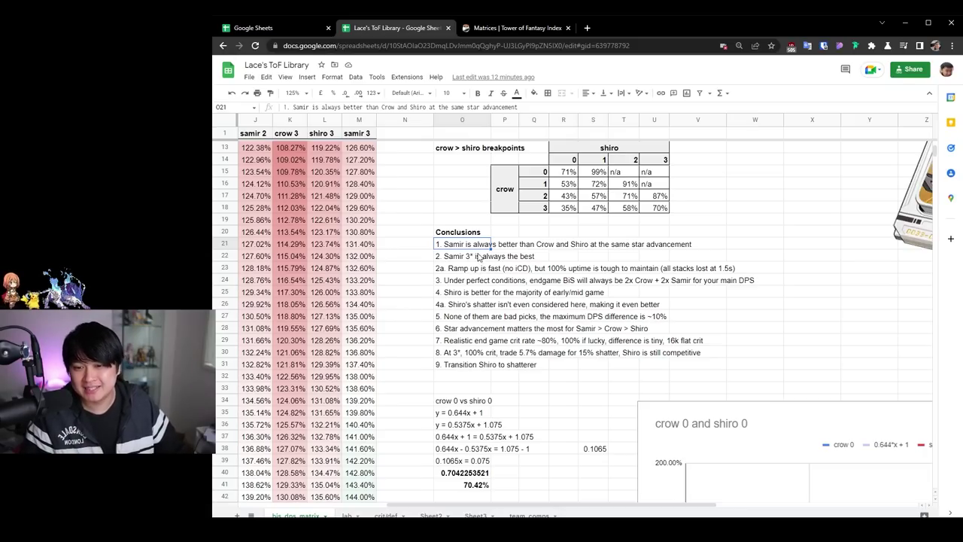
Switch to the Tower of Fantasy Index matrices page, open the Samir matrix and read its 2-piece set's duration and stacking text
click(515, 27)
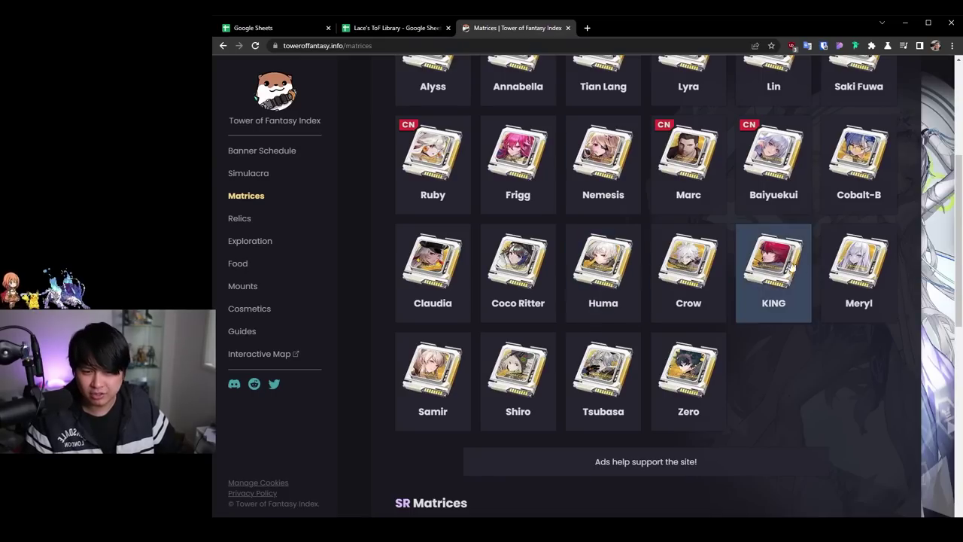
click(454, 397)
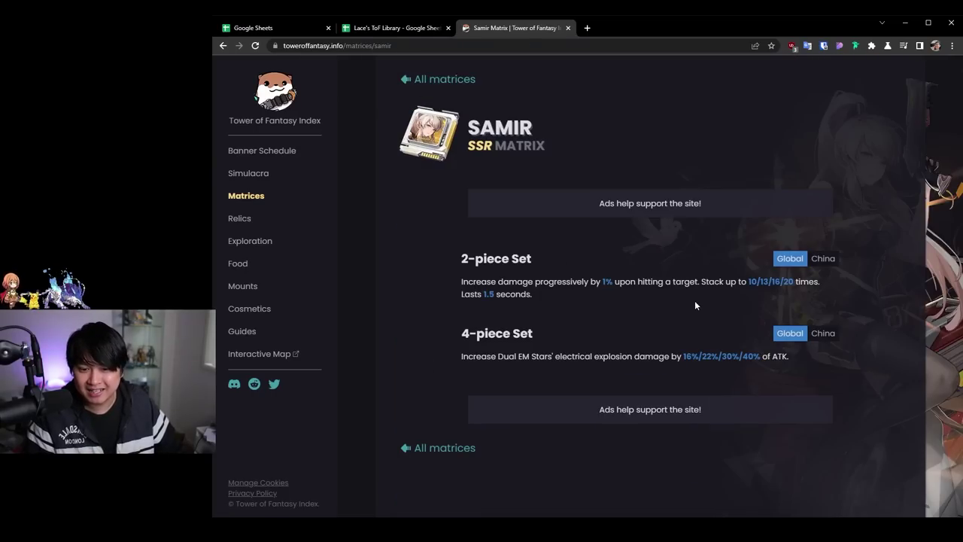
drag(535, 299, 457, 296)
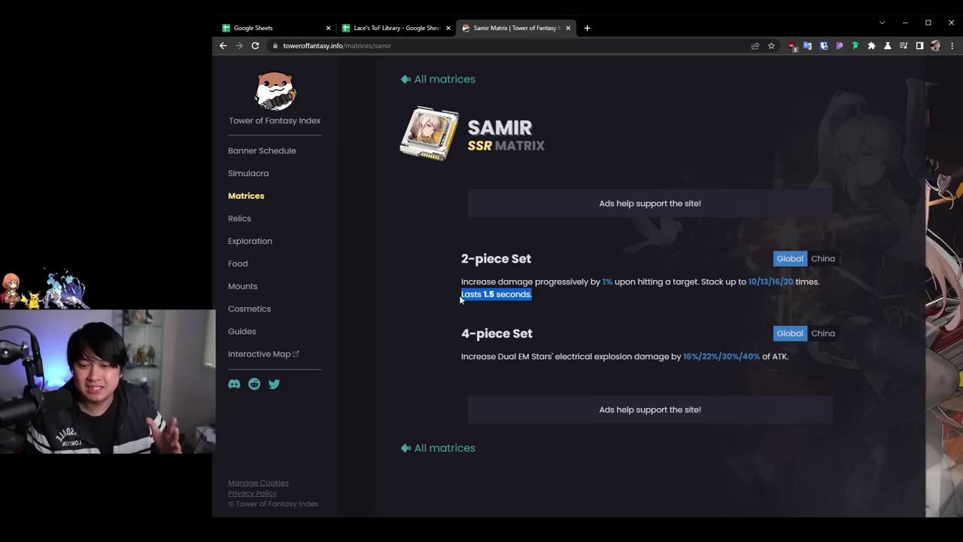
click(526, 286)
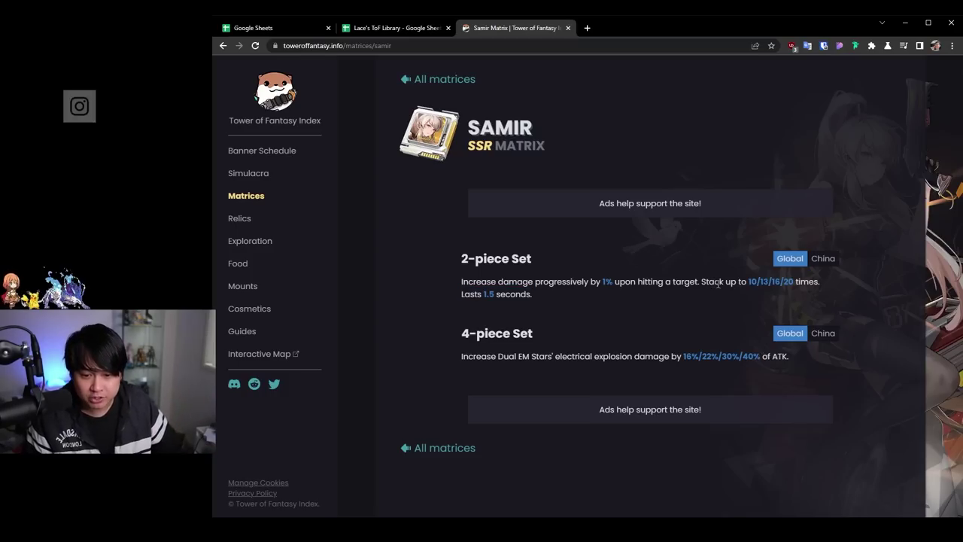
drag(756, 281, 464, 281)
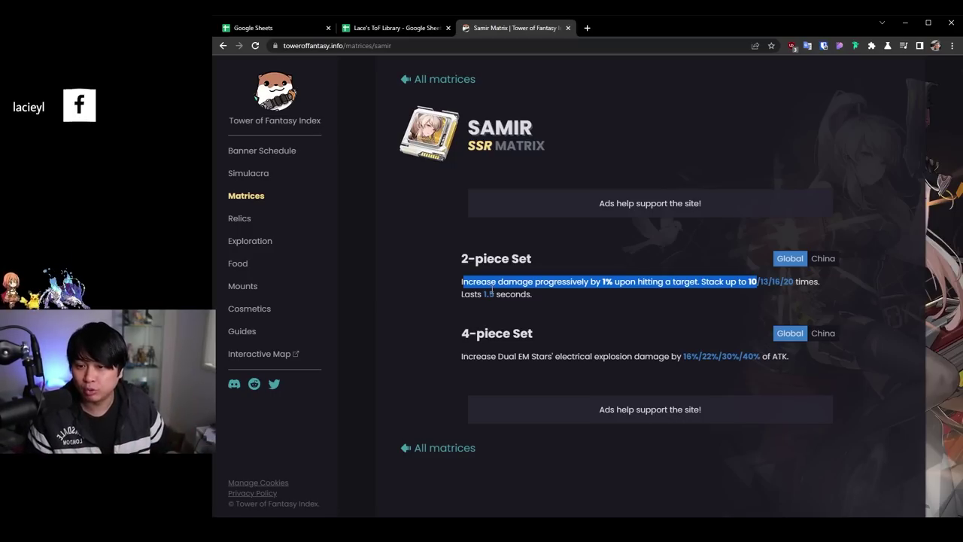
click(545, 322)
Enlarge the Samir matrix page and highlight the 2-piece set's per-hit damage increase, duration and stack limits in turn
scroll(545, 322, up, 2)
scroll(501, 337, down, 1)
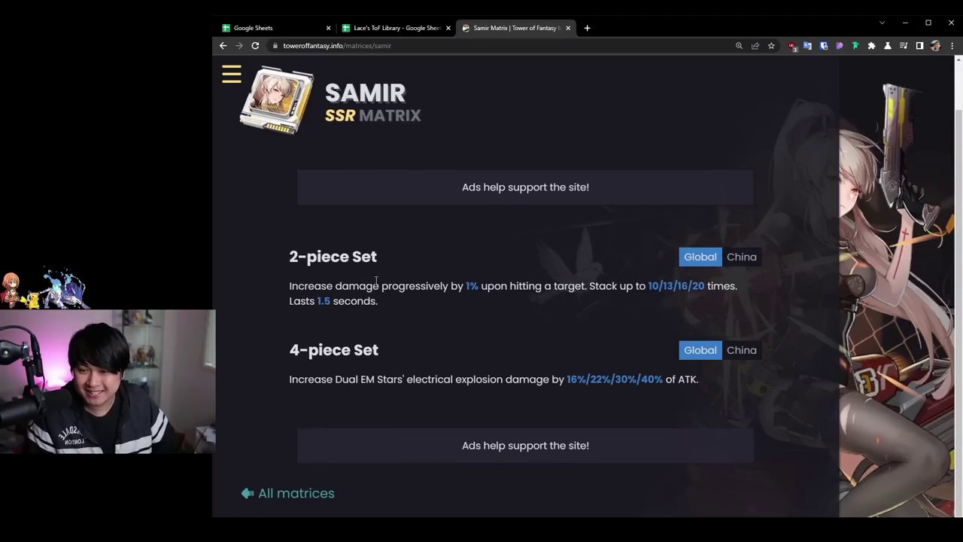
drag(360, 286, 493, 286)
click(511, 288)
drag(379, 301, 292, 301)
click(396, 304)
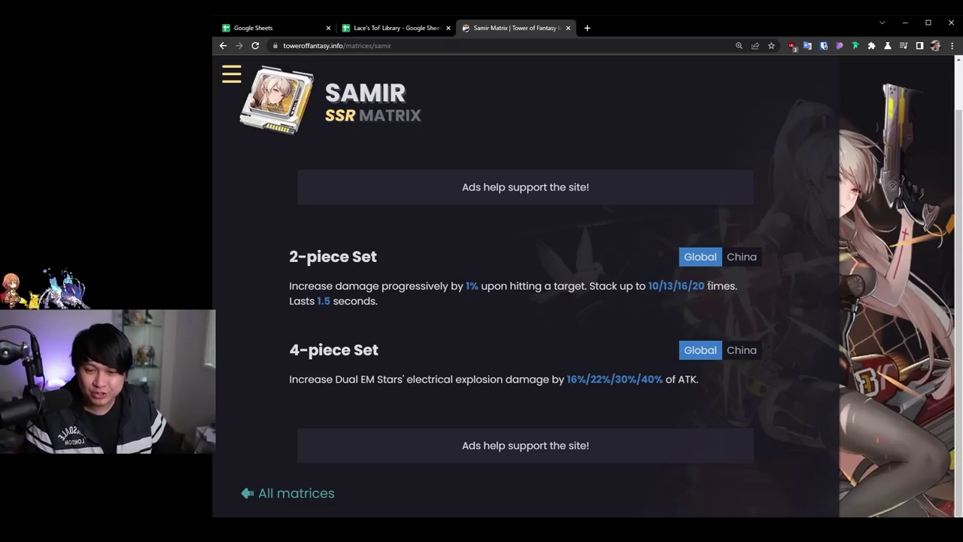
drag(708, 285, 646, 286)
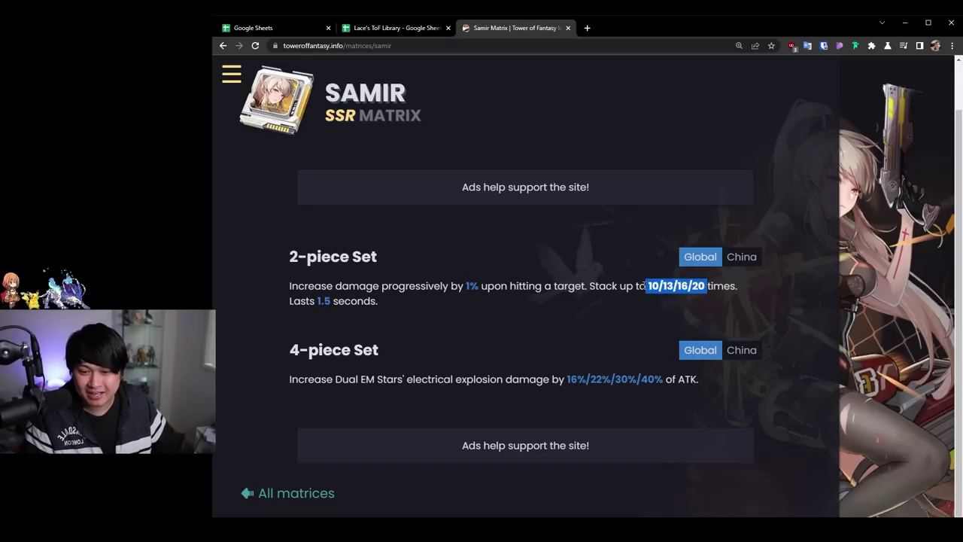
Highlight the 2-piece set's 20-stack maximum, then switch to Lace's ToF Library and compare the crow 0, shiro 0 and samir 0 values in row 102
double_click(699, 286)
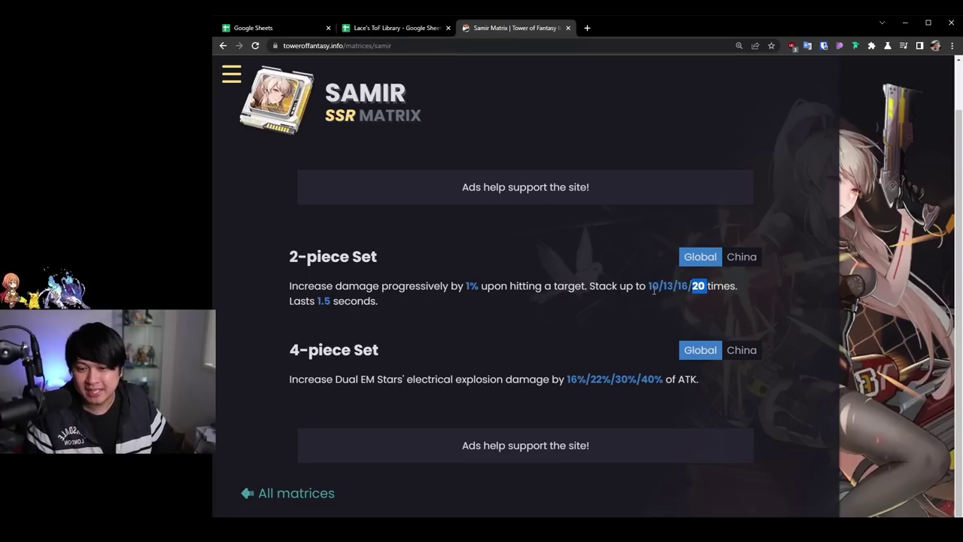
click(418, 23)
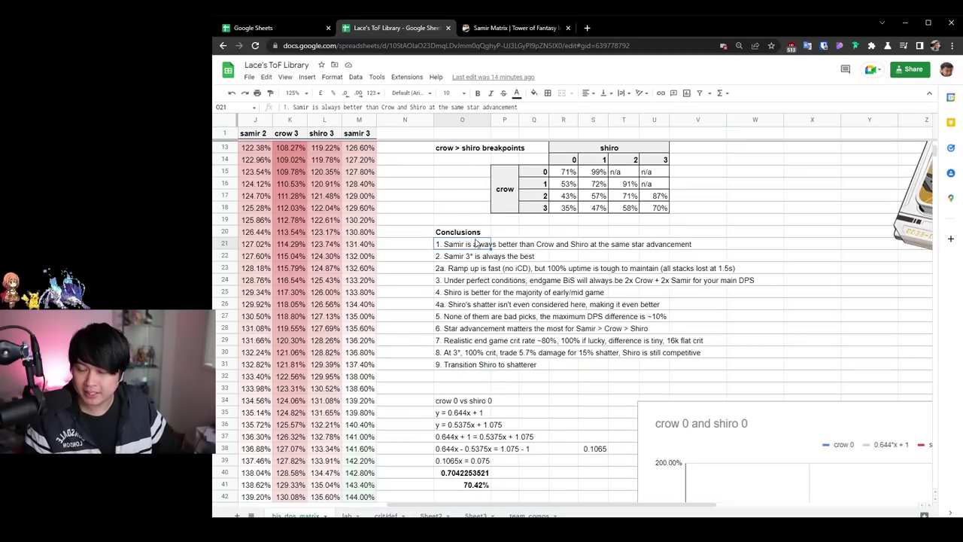
scroll(365, 166, down, 5)
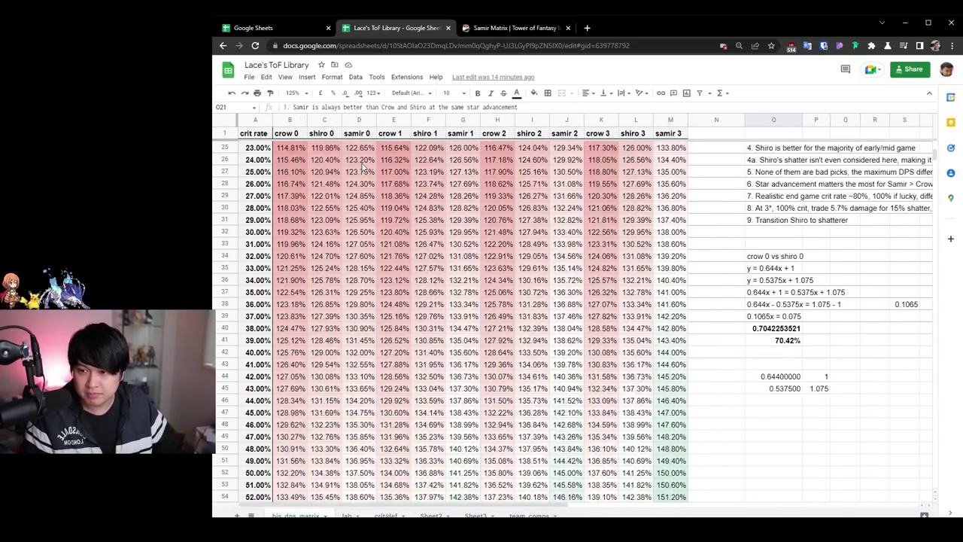
scroll(360, 260, down, 8)
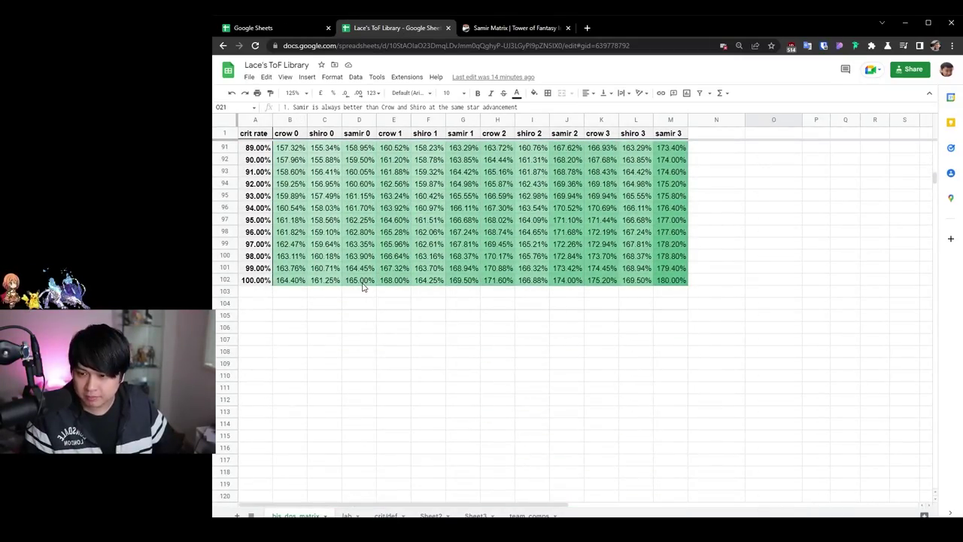
click(358, 280)
drag(283, 286, 316, 286)
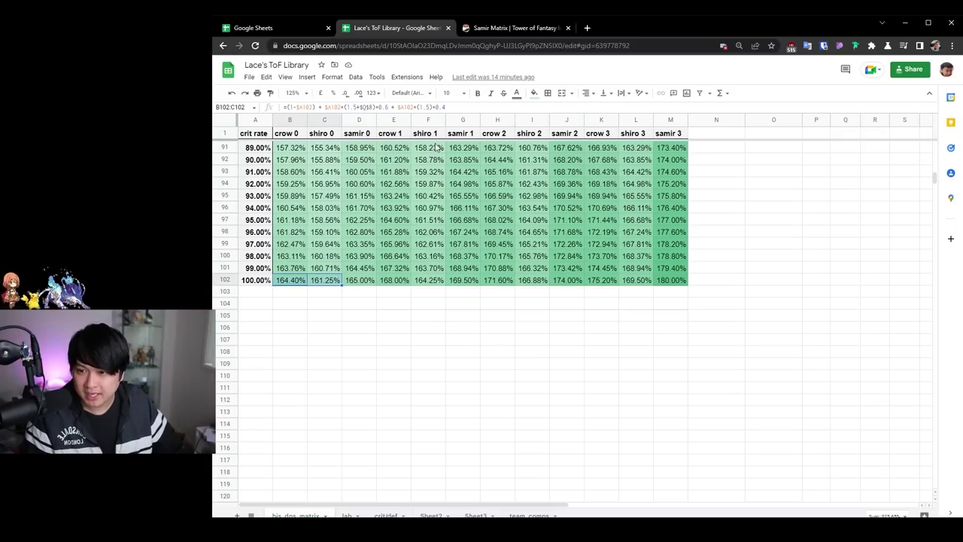
Compare the samir 1, crow 1 and shiro 1 values at 100% crit rate, and select the samir 3 value in M102
click(466, 282)
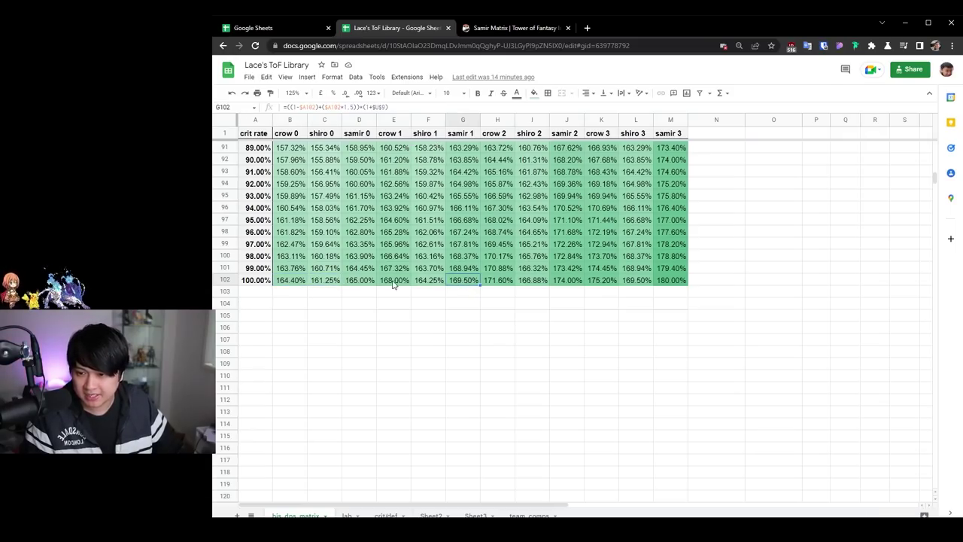
drag(394, 284, 435, 284)
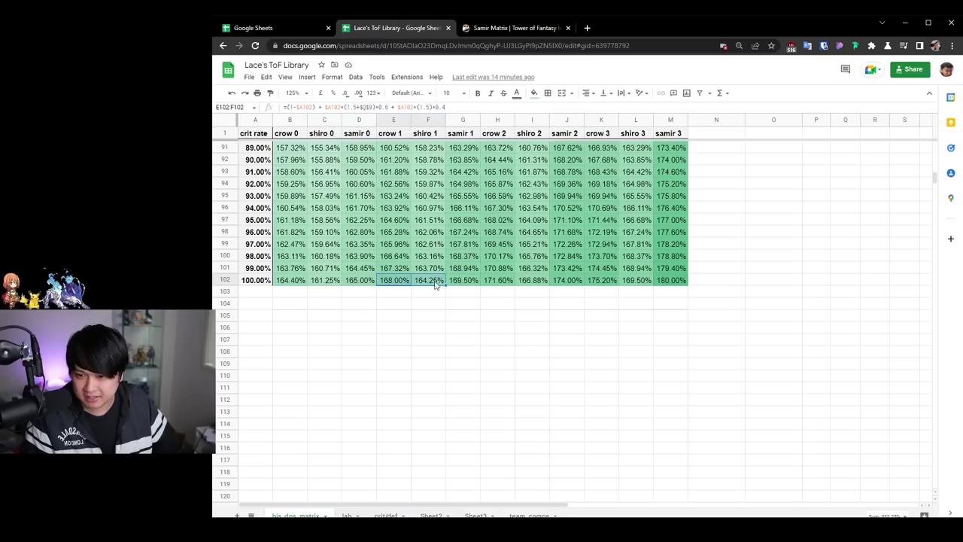
click(674, 284)
Return to the Conclusions list and select the second conclusion, about Samir 3*, in O22
scroll(670, 316, up, 2)
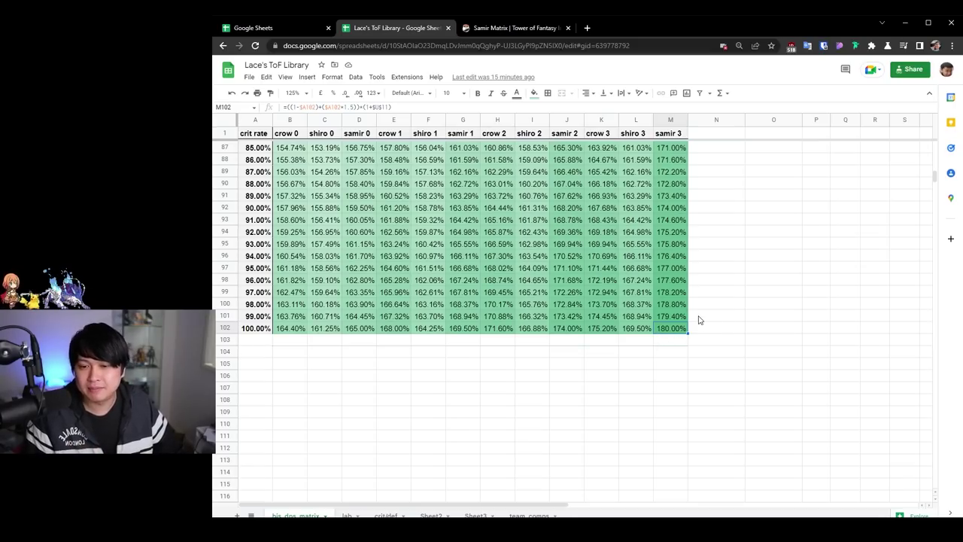
scroll(698, 319, up, 10)
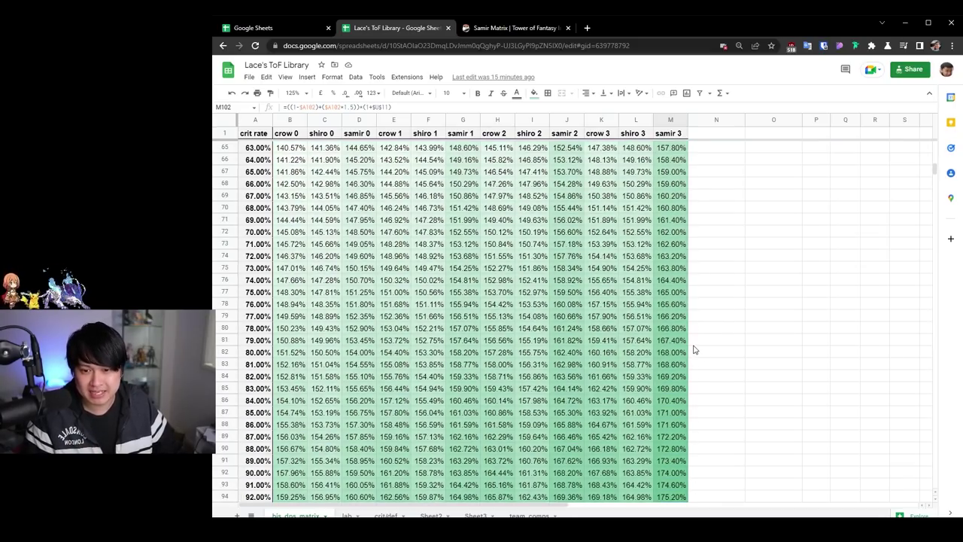
scroll(693, 350, up, 8)
scroll(685, 344, right, 5)
scroll(681, 344, up, 10)
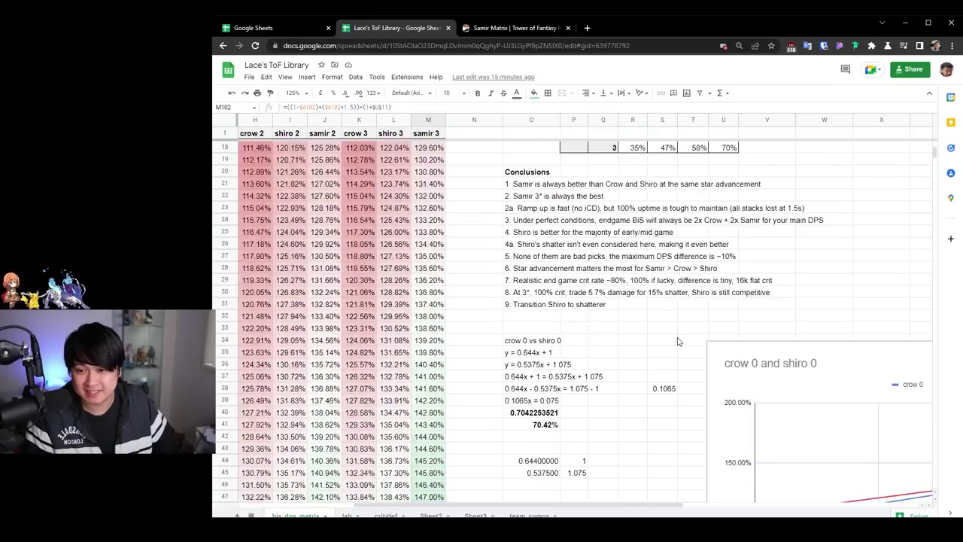
scroll(639, 335, up, 3)
click(536, 280)
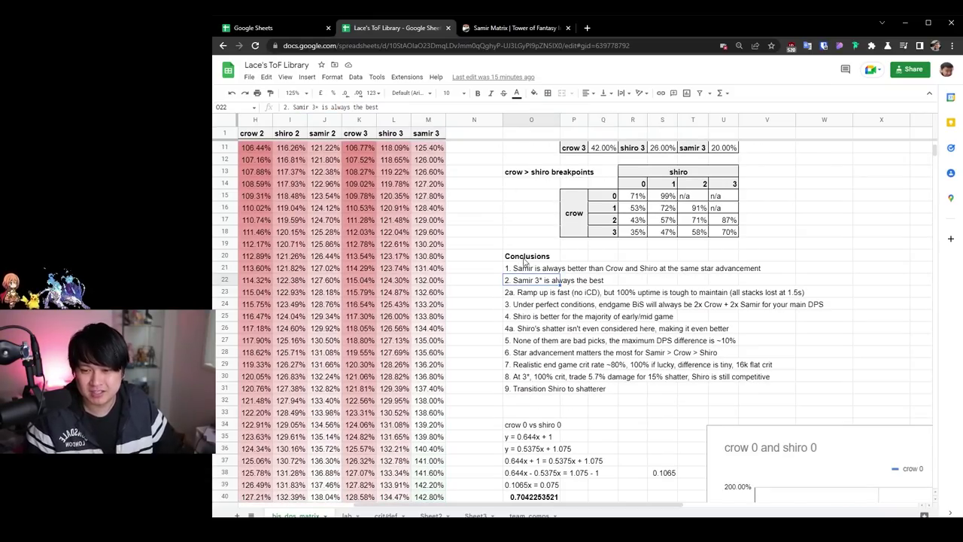
Change the Conclusions heading in O20 to "Conclusions & Observations"
click(525, 257)
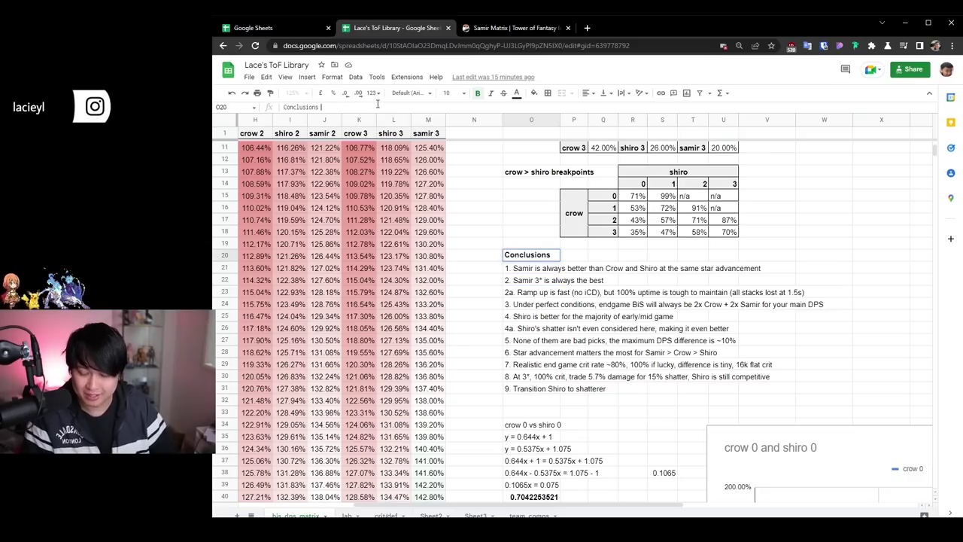
text(& Observations)
click(540, 280)
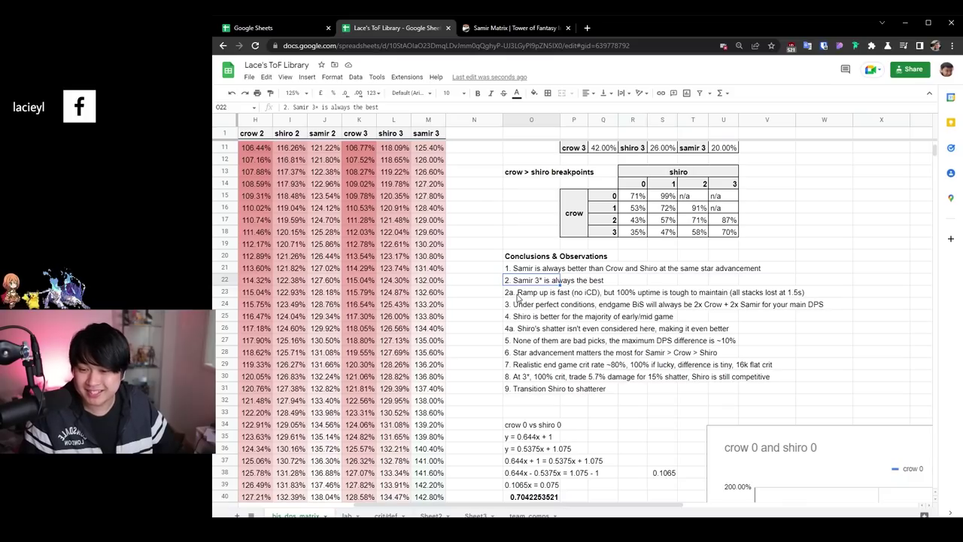
Read conclusion 2a about ramp up and uptime, then conclusion 3 about the endgame Crow and Samir combination
click(510, 295)
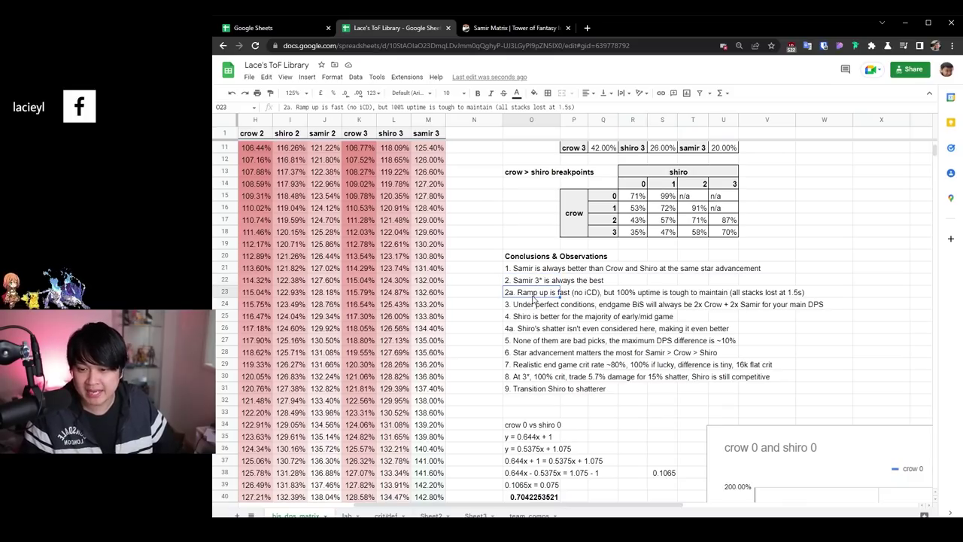
click(613, 283)
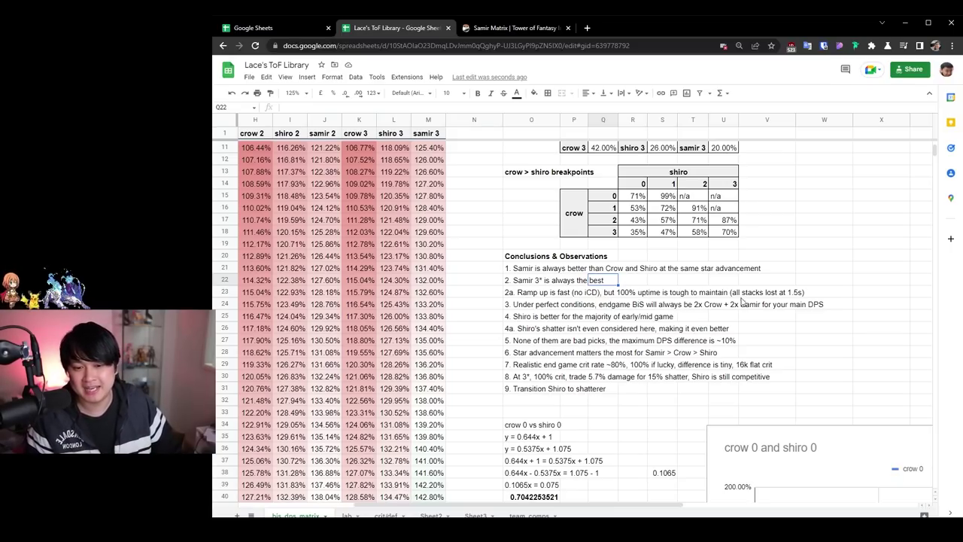
click(517, 307)
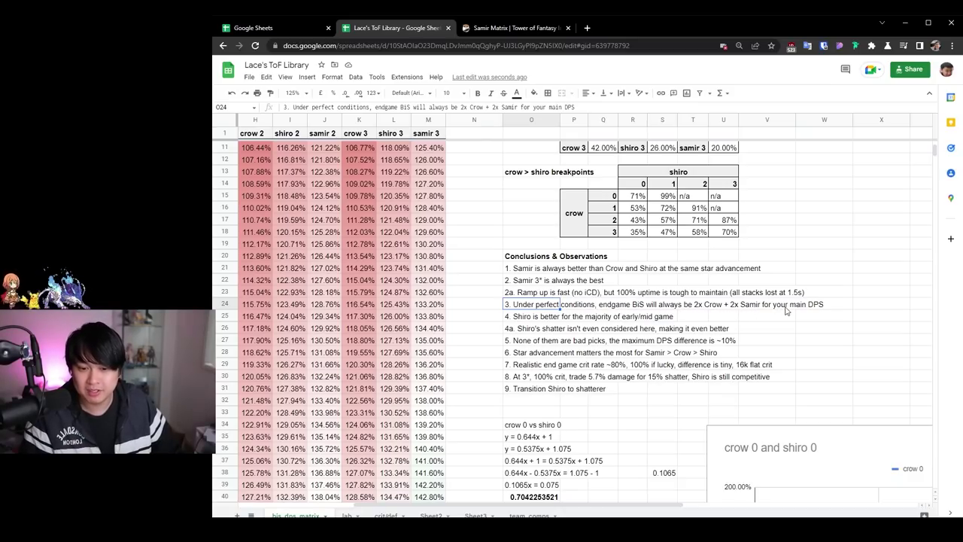
Highlight B102:D102 to compare crow 0, shiro 0 and samir 0 at 100% crit rate
scroll(457, 306, down, 12)
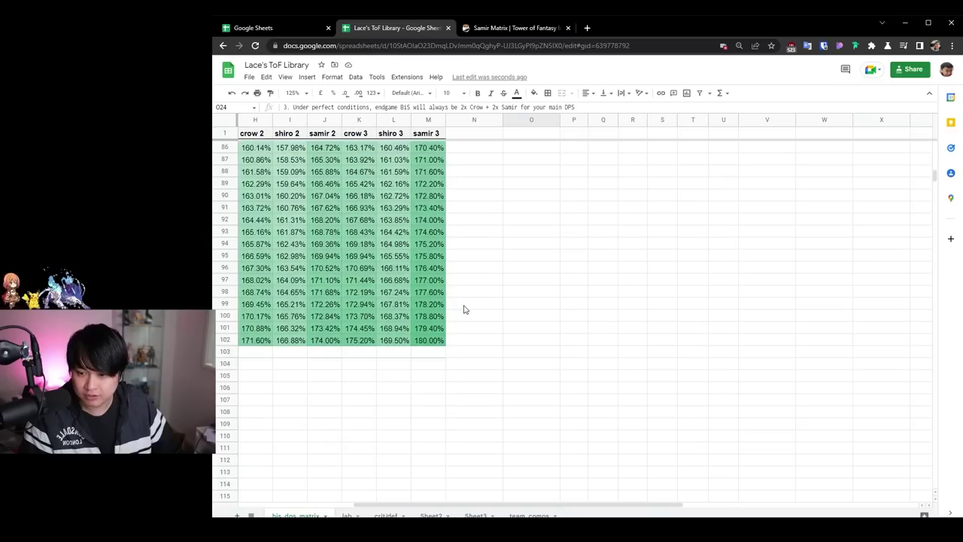
scroll(467, 309, left, 2)
scroll(481, 312, left, 3)
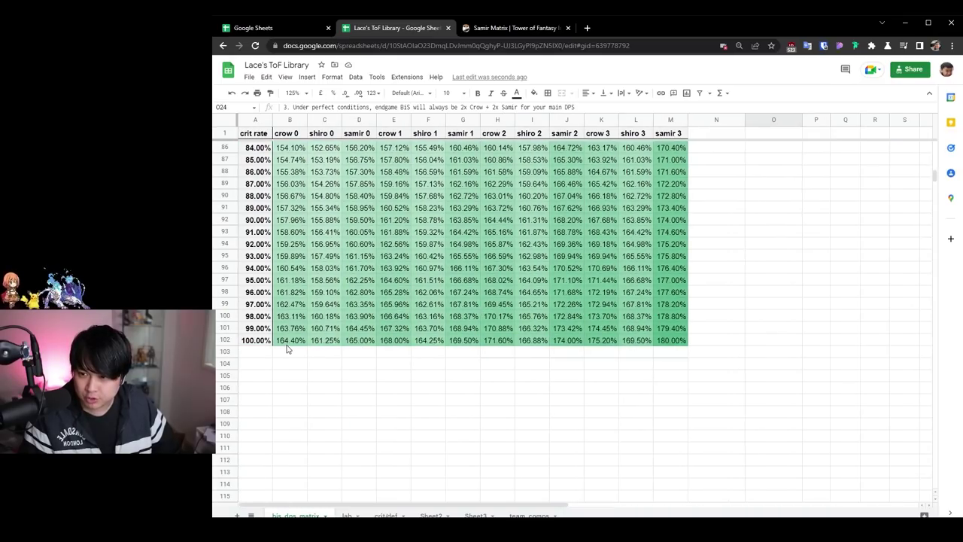
drag(286, 344, 356, 341)
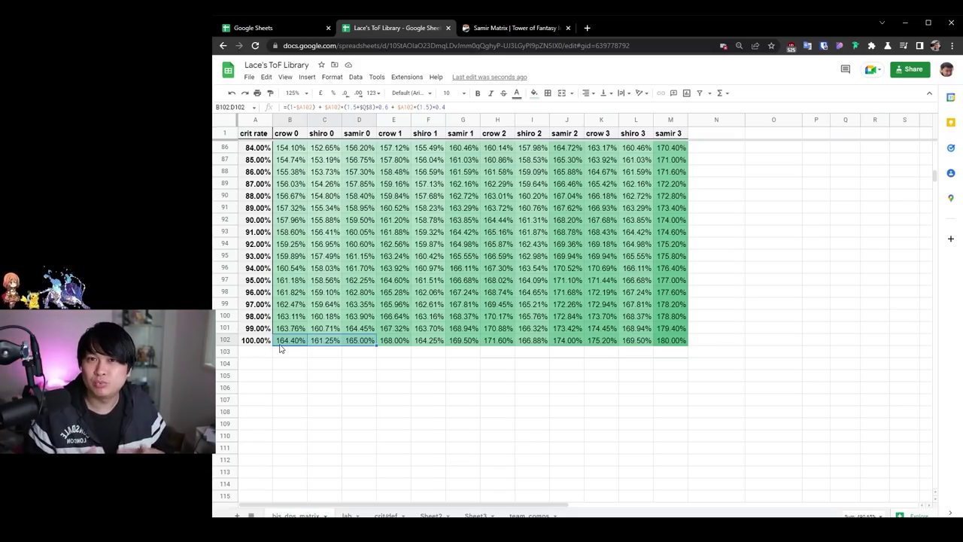
Highlight the 80% crit rate row and the 100% crit rate row in turn
scroll(279, 348, up, 2)
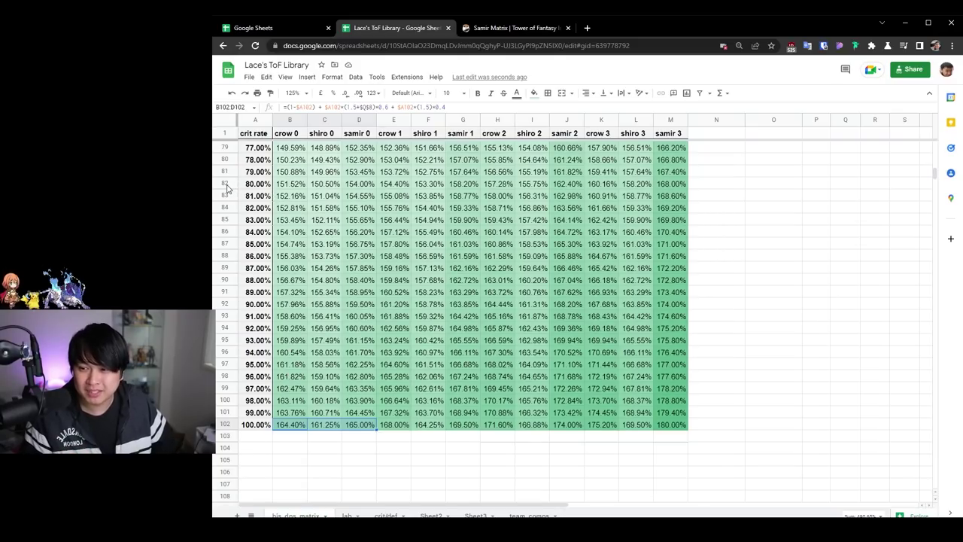
click(226, 184)
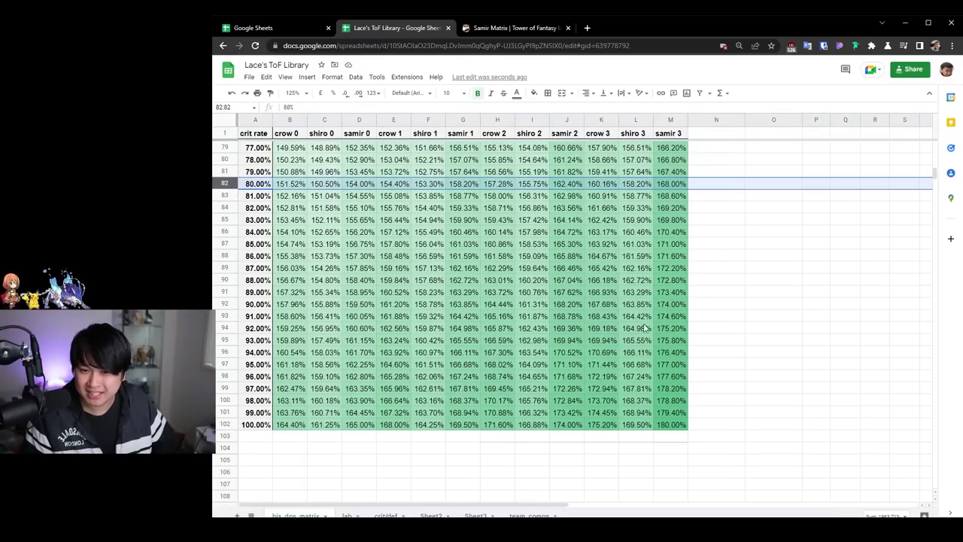
scroll(393, 351, down, 3)
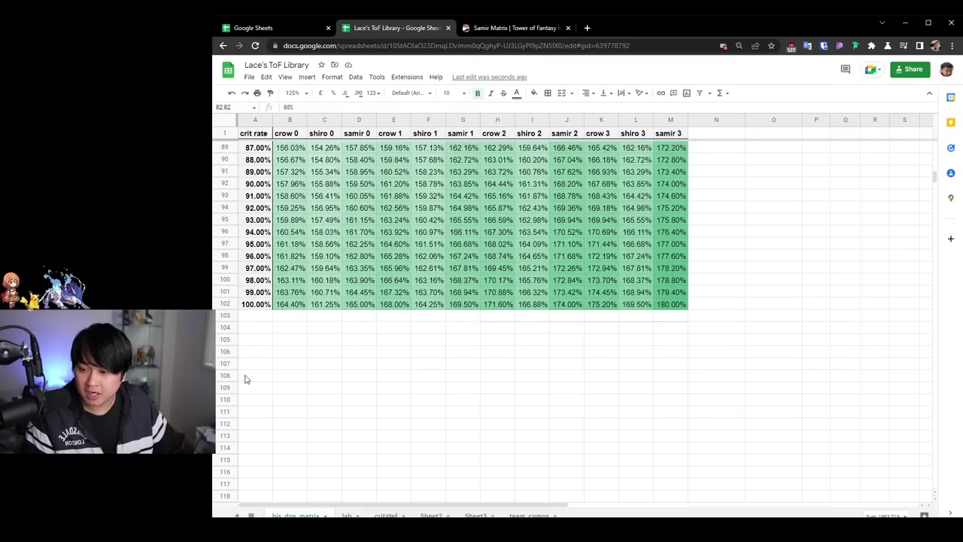
click(226, 304)
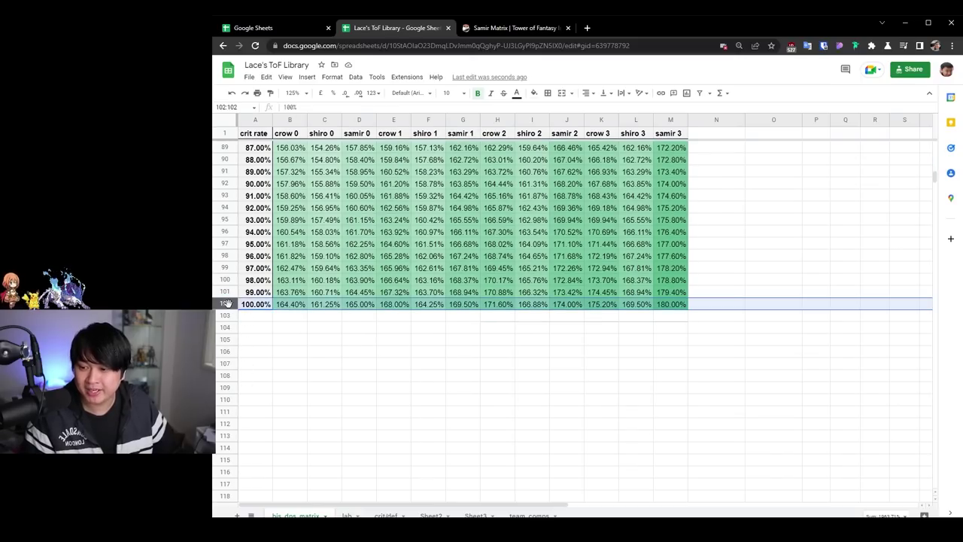
Select the crow 0, samir 0 and shiro 0 cells of row 102 one by one to compare them
click(293, 307)
click(362, 306)
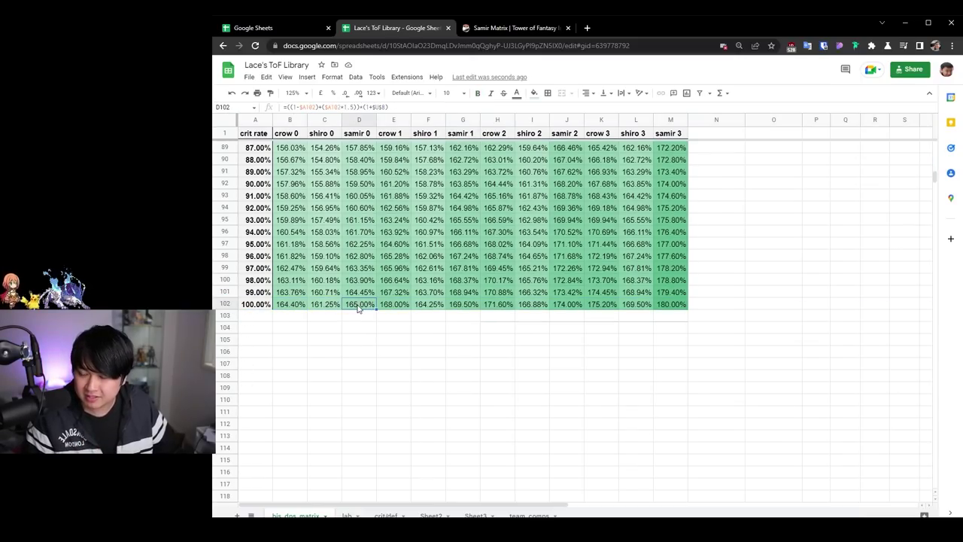
click(322, 307)
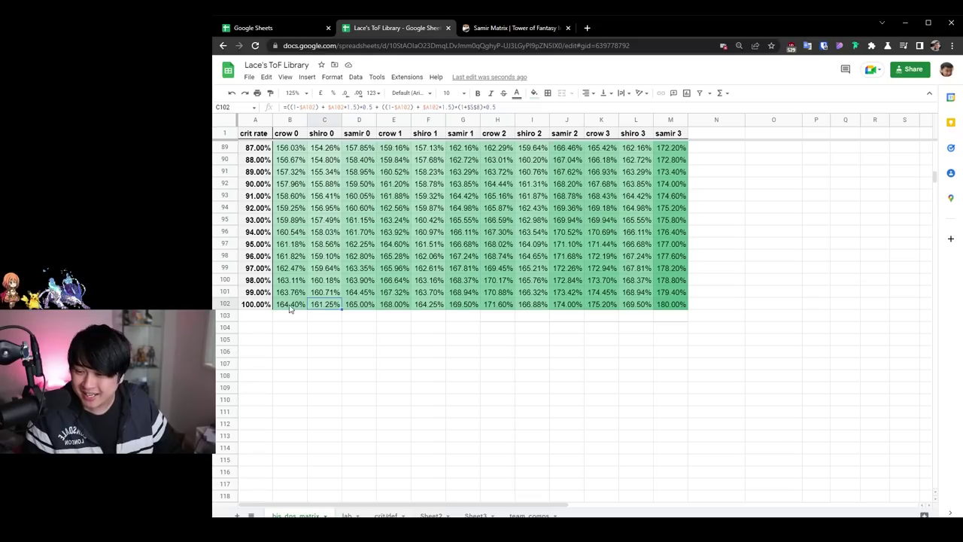
Compare the samir 3, crow 3 and shiro 3 values at 100% crit rate, ending with K102:L102 highlighted
click(668, 308)
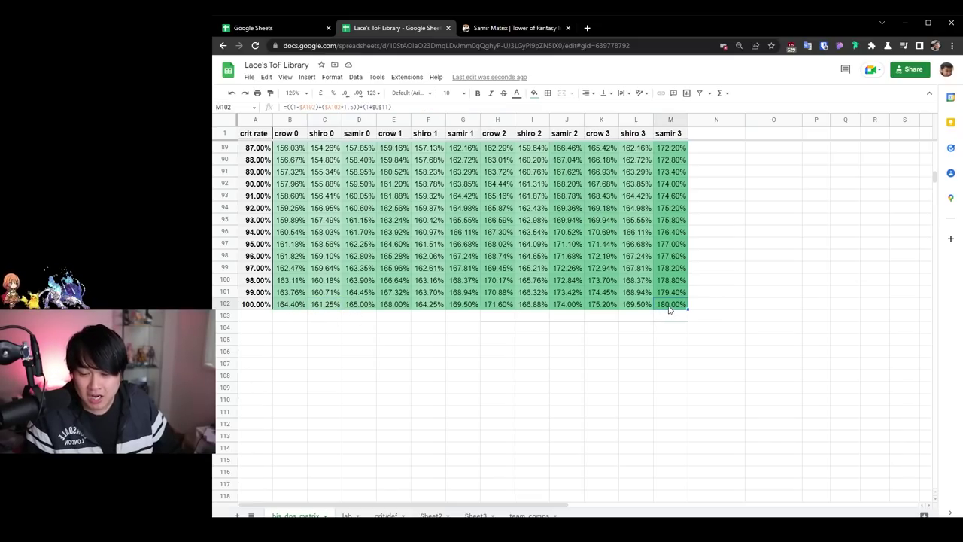
click(595, 310)
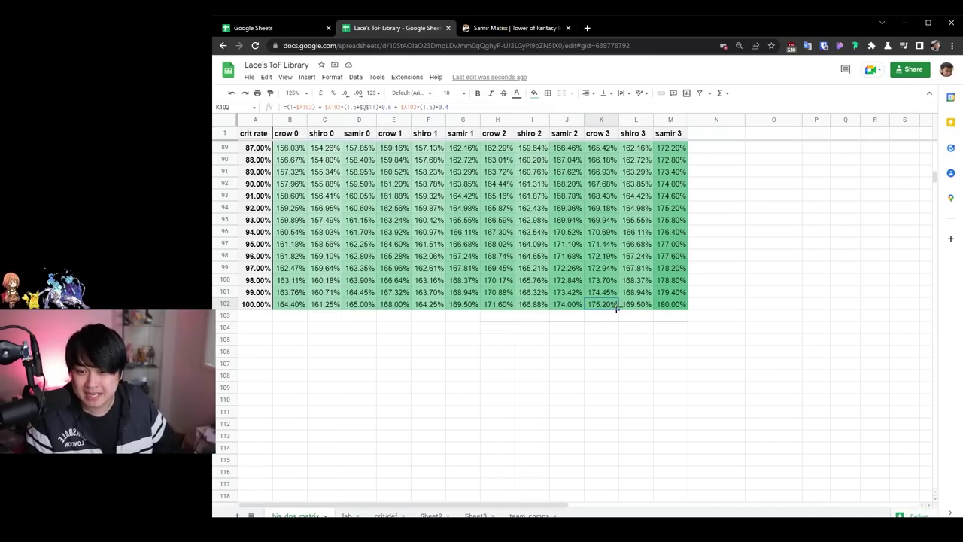
click(632, 308)
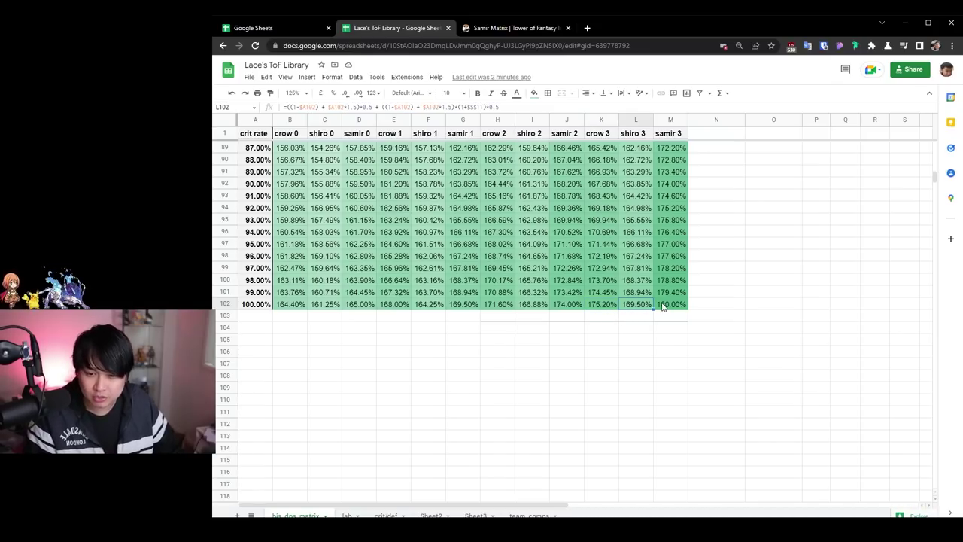
click(667, 304)
click(632, 308)
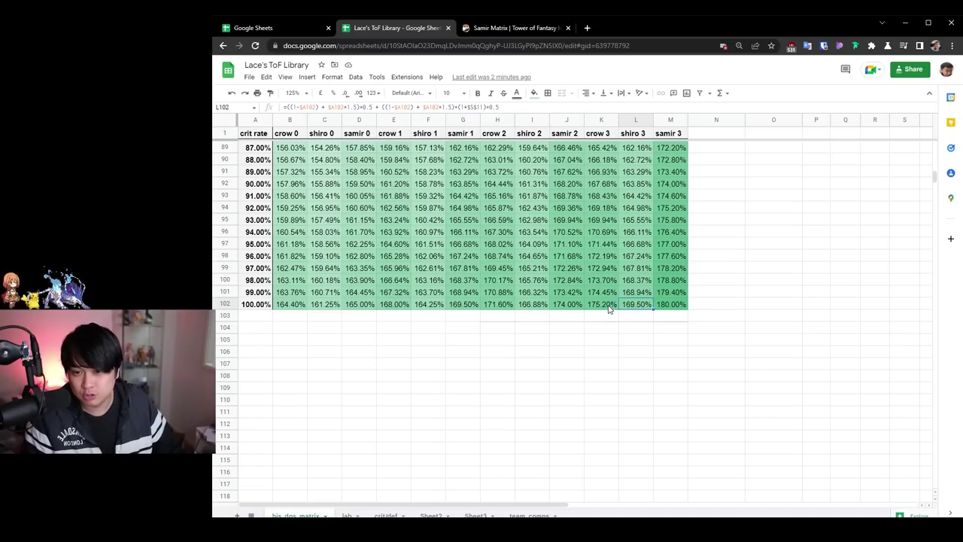
click(613, 305)
shift+click(632, 307)
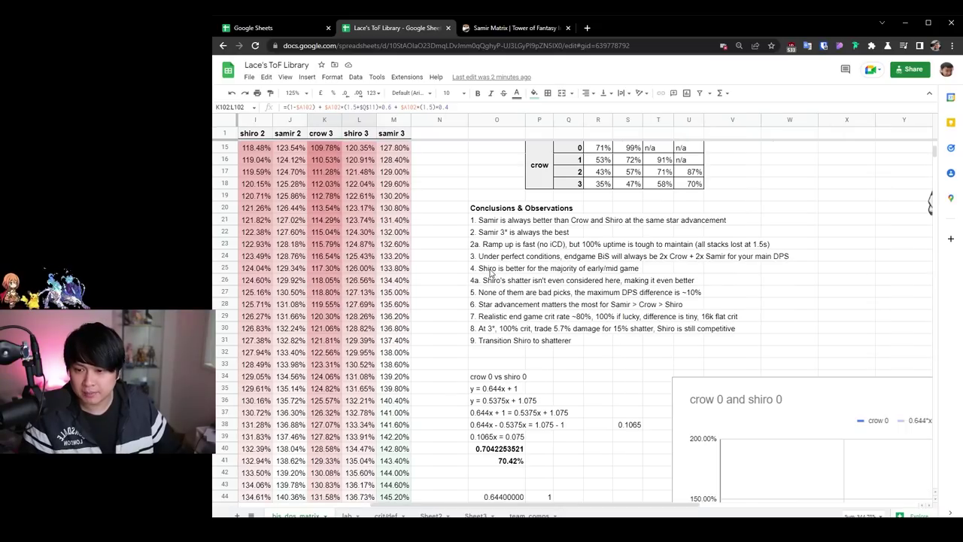
Select conclusion 4 about Shiro in early and mid game, and check it against the crow 0 versus shiro 0 breakpoint in R15
click(481, 271)
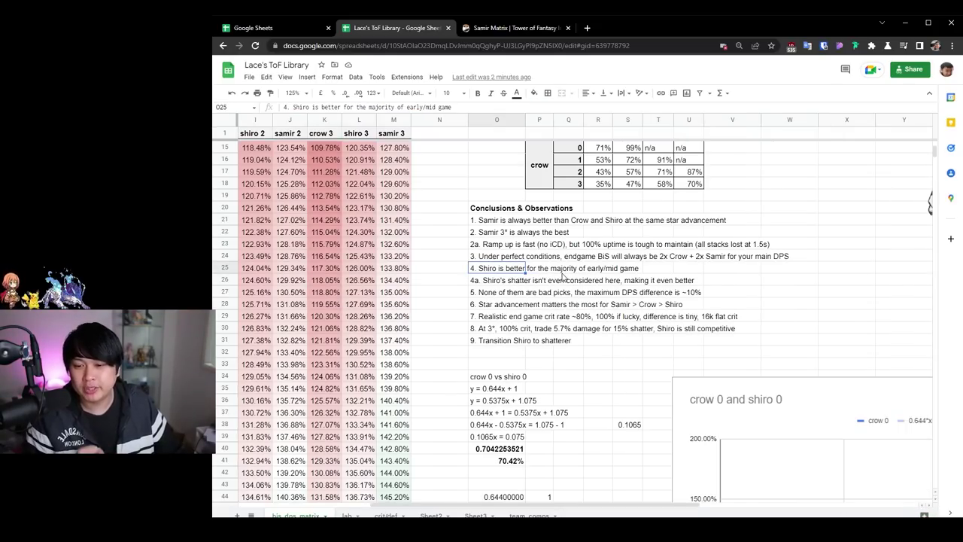
scroll(501, 279, up, 1)
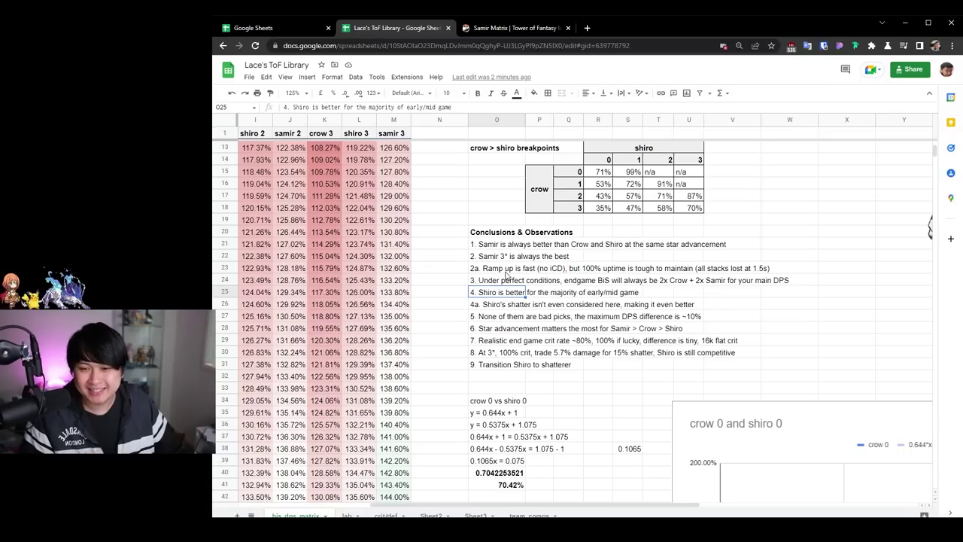
click(601, 173)
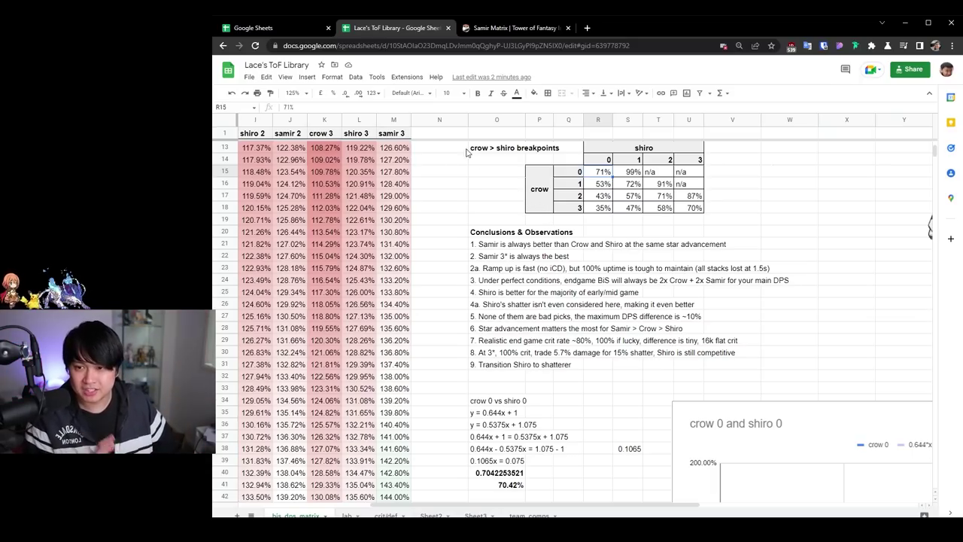
Switch to the Tower of Fantasy Index site, return to its matrices list and open the Shiro matrix
click(516, 28)
click(222, 45)
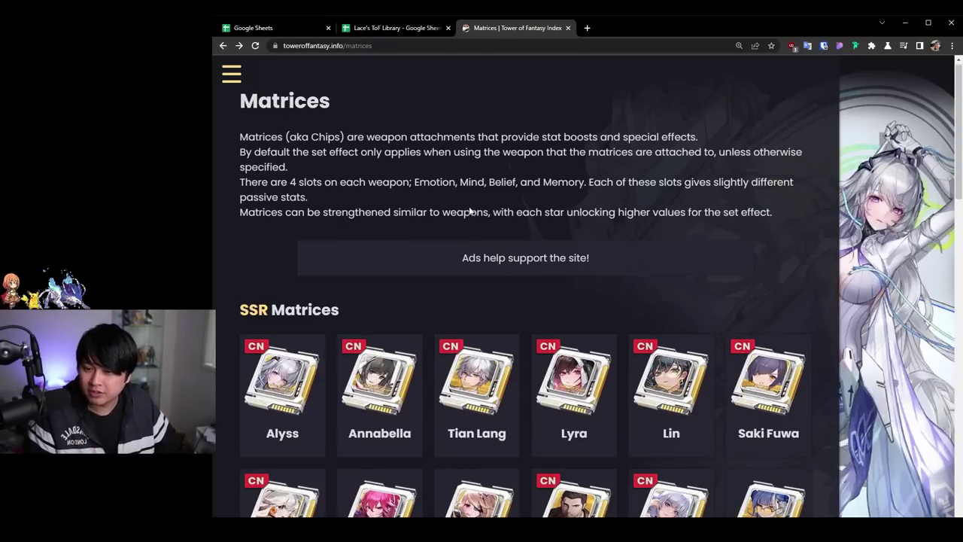
scroll(468, 206, down, 5)
scroll(436, 348, down, 1)
click(380, 406)
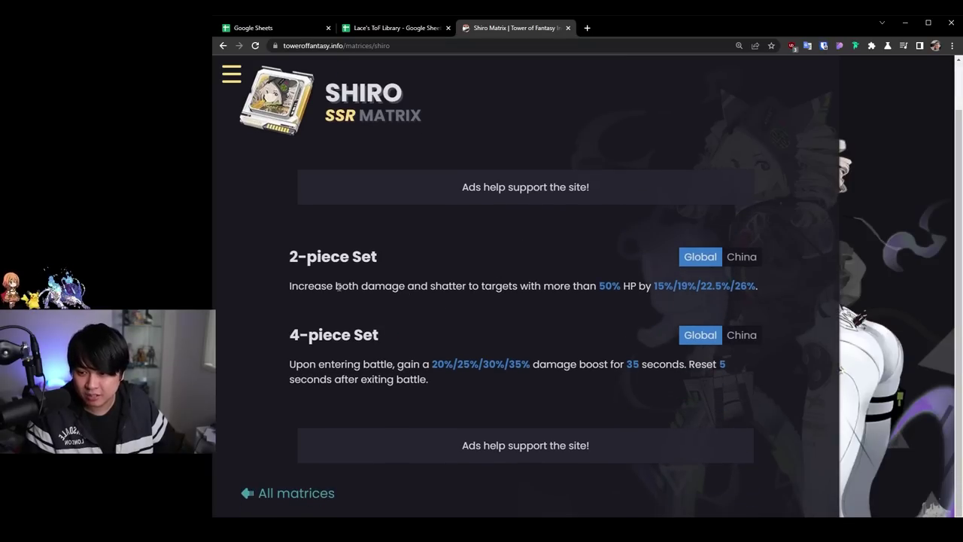
Highlight the Shiro matrix's 2-piece set description, ending on its star-level percentages
drag(290, 286, 674, 286)
click(728, 285)
drag(741, 286, 763, 288)
click(756, 286)
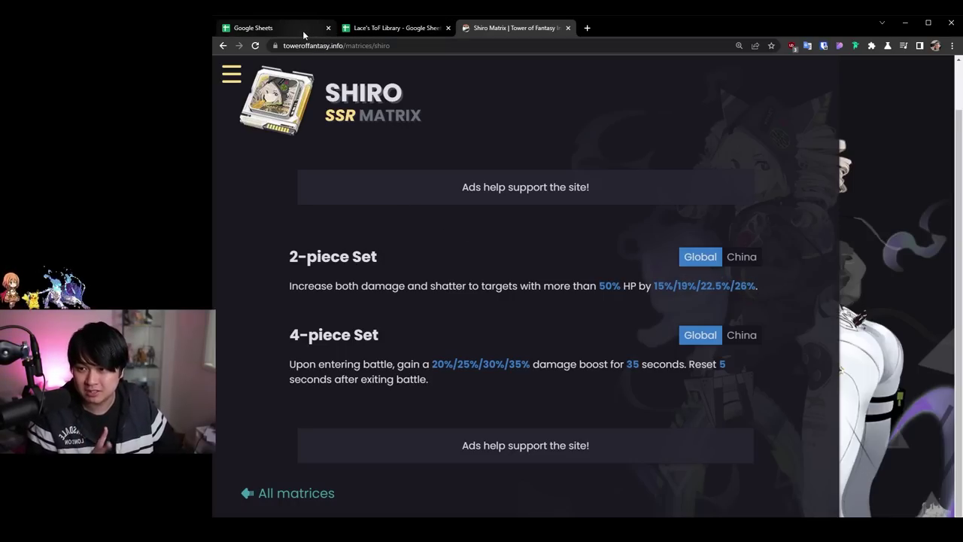
Switch back to the Lace's ToF Library spreadsheet and select conclusion 9 about transitioning Shiro to shatterer
click(303, 30)
click(347, 30)
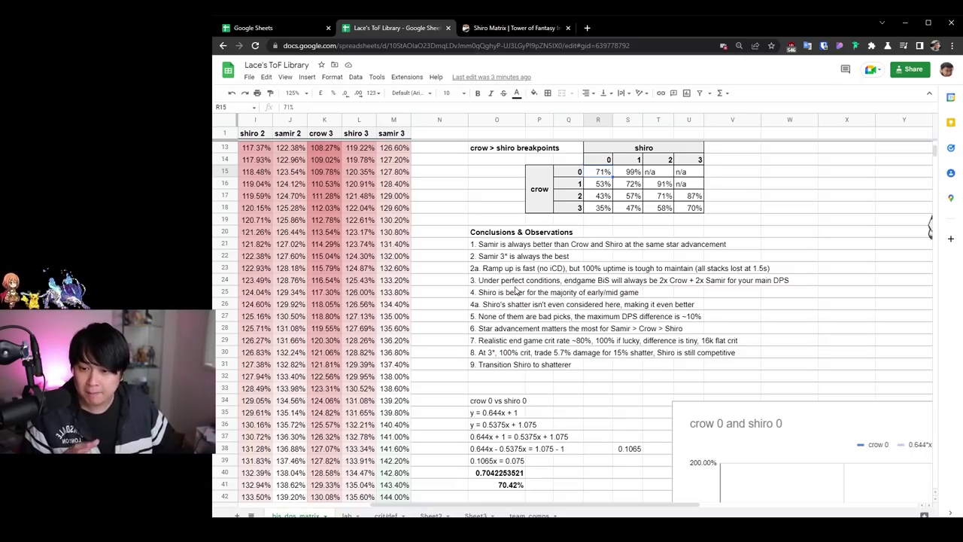
click(482, 367)
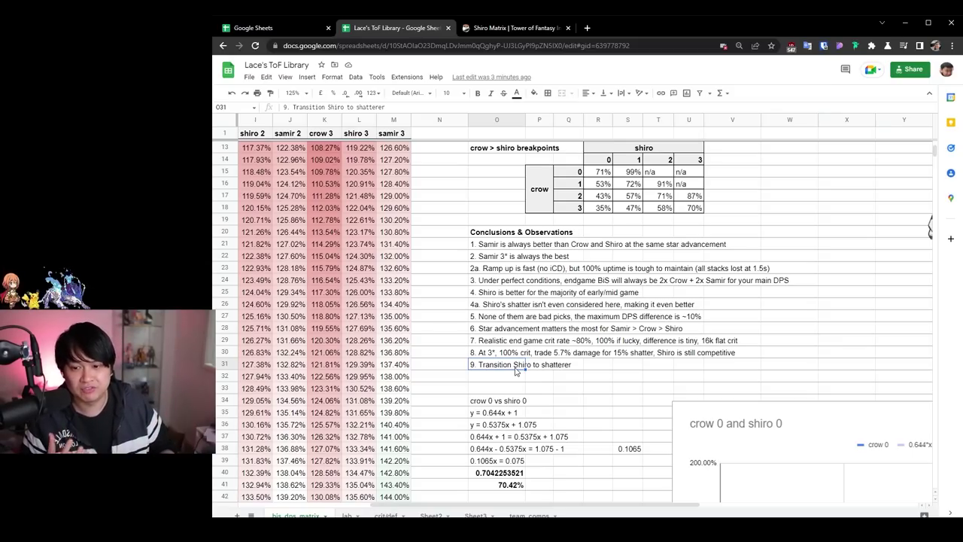
Highlight K102:M102 to compare crow 3, shiro 3 and samir 3, and return to the conclusion 9 cell
scroll(388, 328, down, 20)
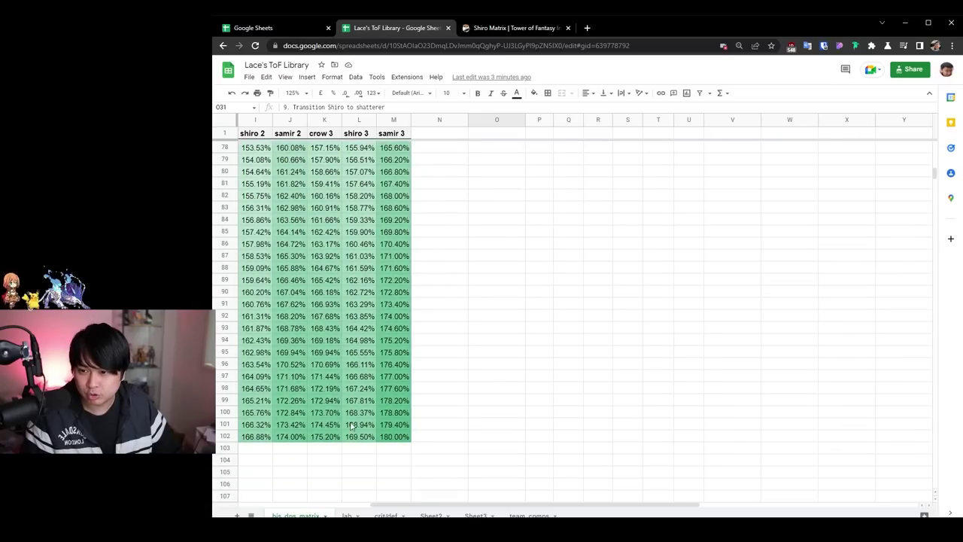
drag(325, 437, 406, 437)
scroll(412, 366, up, 20)
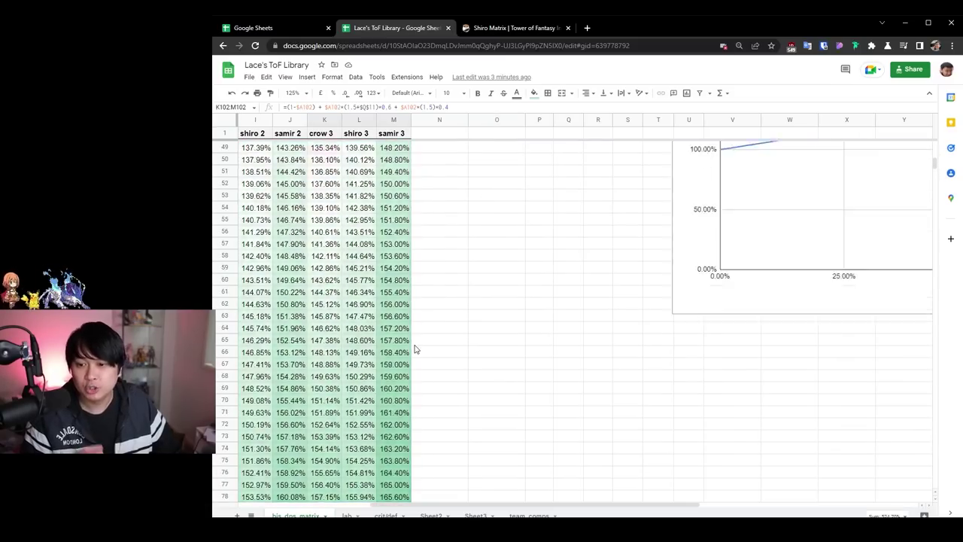
click(481, 354)
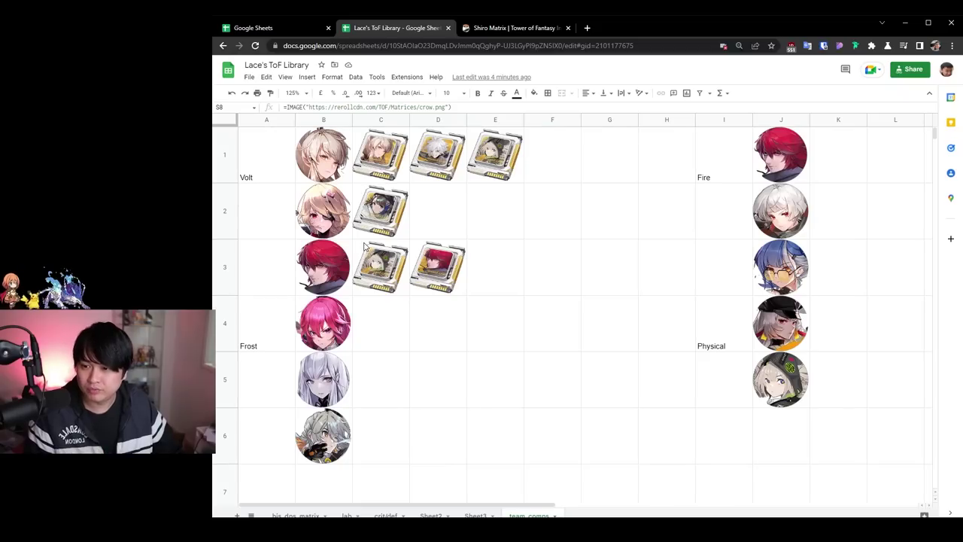
On the team_comps sheet, select portraits B1:B6, and inspect the row 3 King portrait and the Shiro matrix beside it
drag(329, 164, 324, 436)
click(337, 284)
click(384, 275)
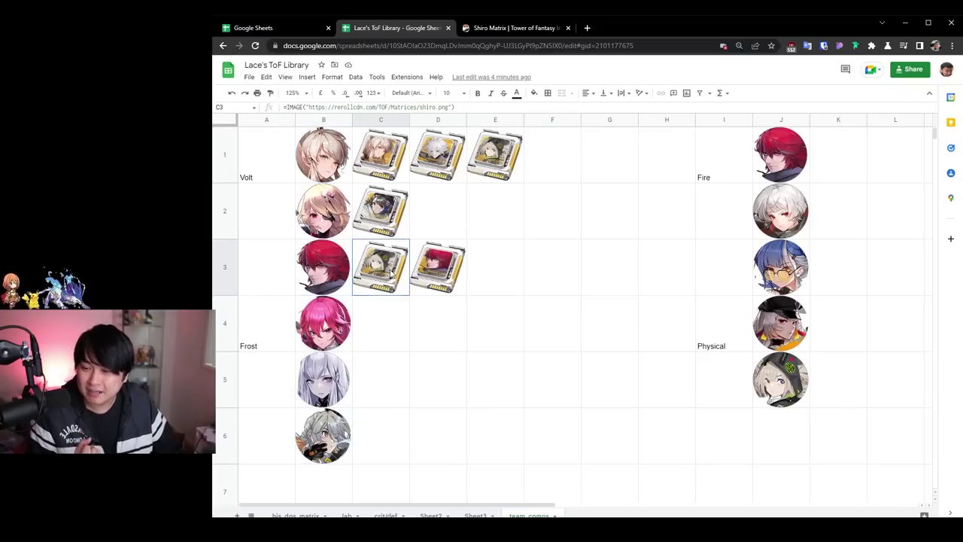
click(324, 277)
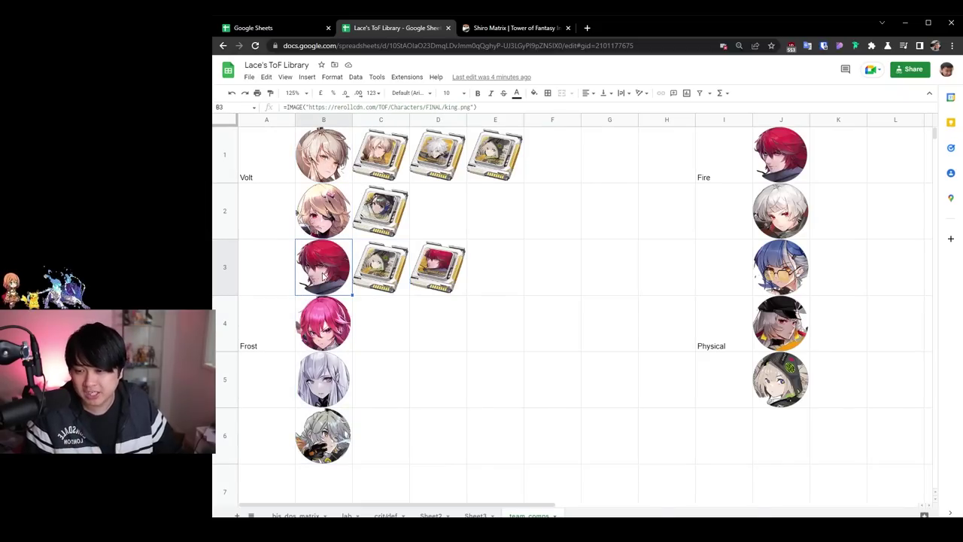
Move the Shiro matrix image from C3 to C5, beside the second Frost character
click(383, 275)
key(ctrl+c)
click(378, 389)
key(ctrl+v)
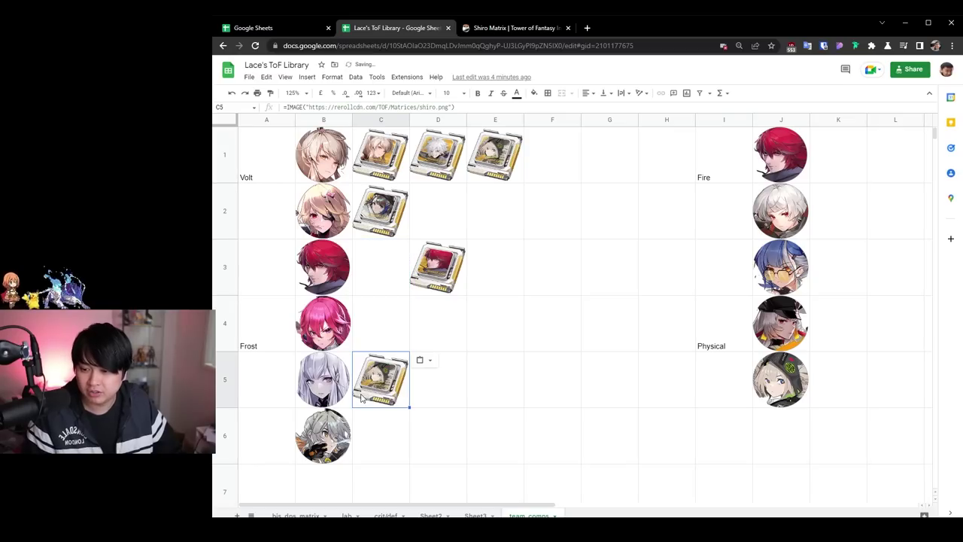
Return to the bis_dps_matrix sheet and select conclusion 5 on maximum DPS difference, followed by 2a on Samir's ramp-up
key(ctrl+shift+Page_Down)
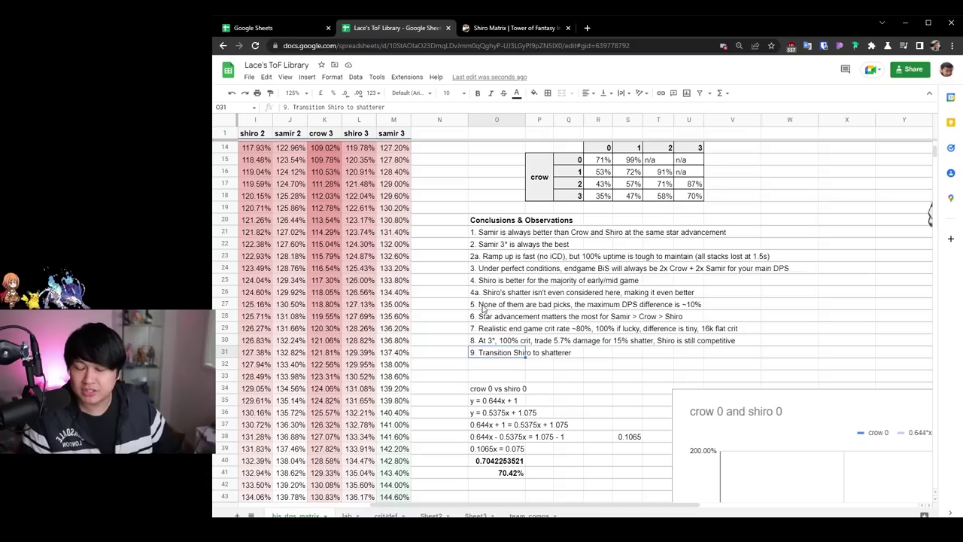
click(494, 308)
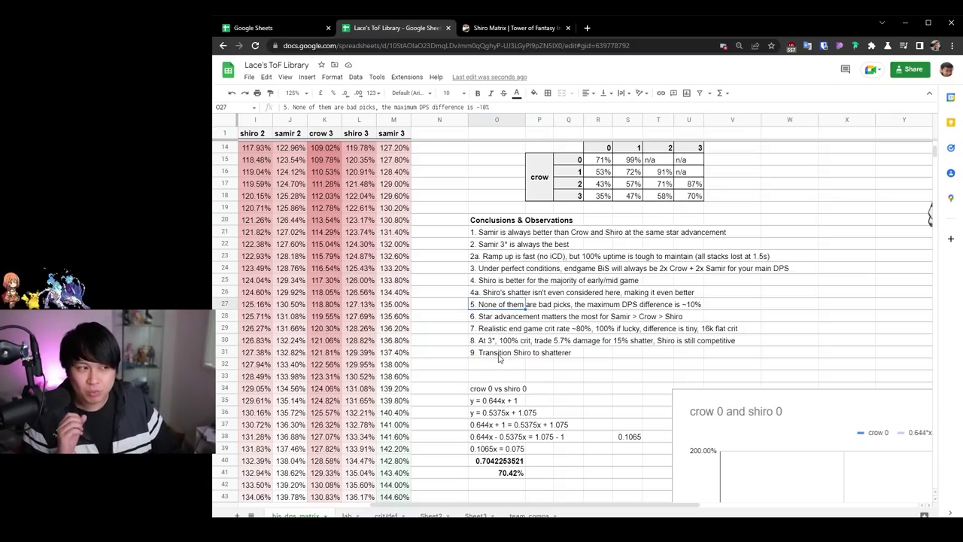
click(487, 257)
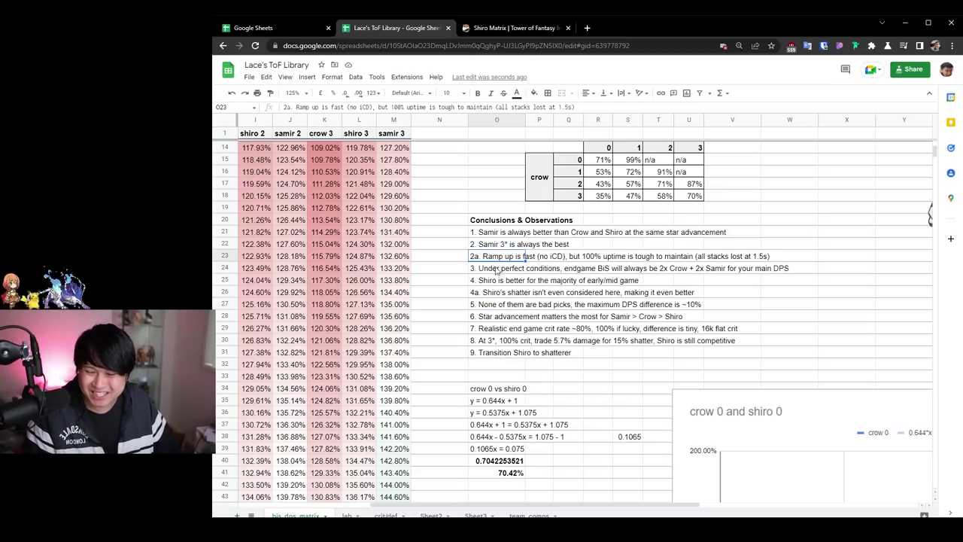
Highlight B102:D102 and go through the crow 0, shiro 0 and samir 0 cells at 100% crit rate
scroll(461, 279, down, 4)
scroll(460, 280, down, 20)
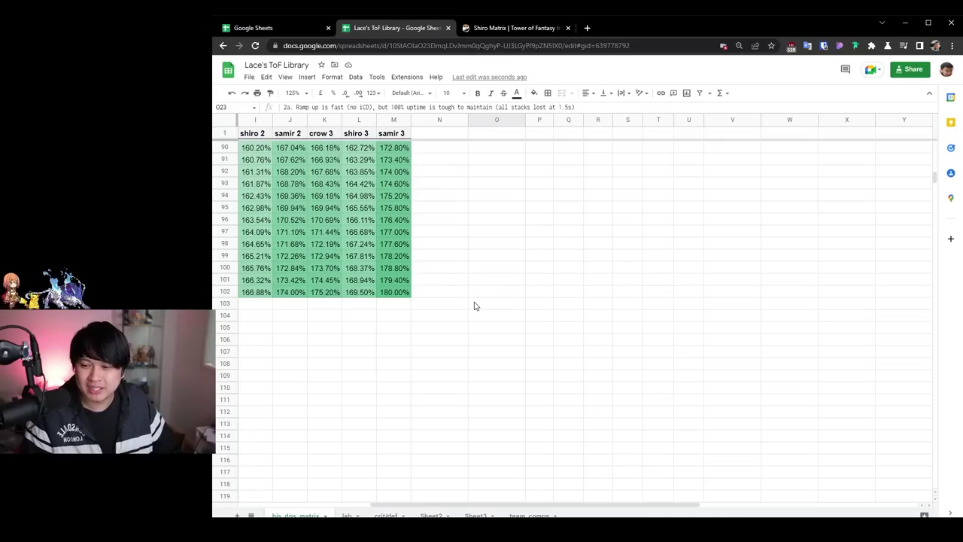
scroll(469, 308, left, 2)
scroll(469, 308, left, 3)
drag(291, 295, 359, 293)
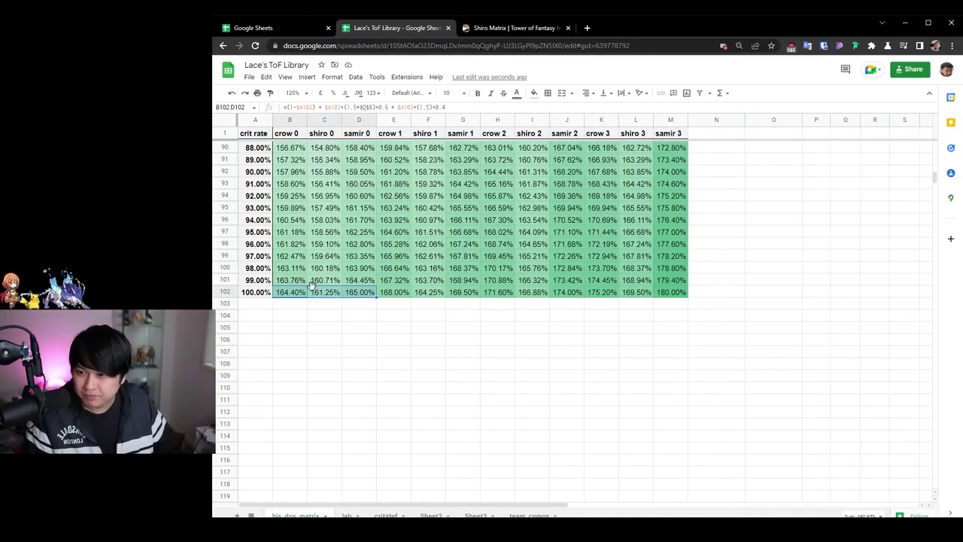
click(294, 297)
key(Right)
key(Right)
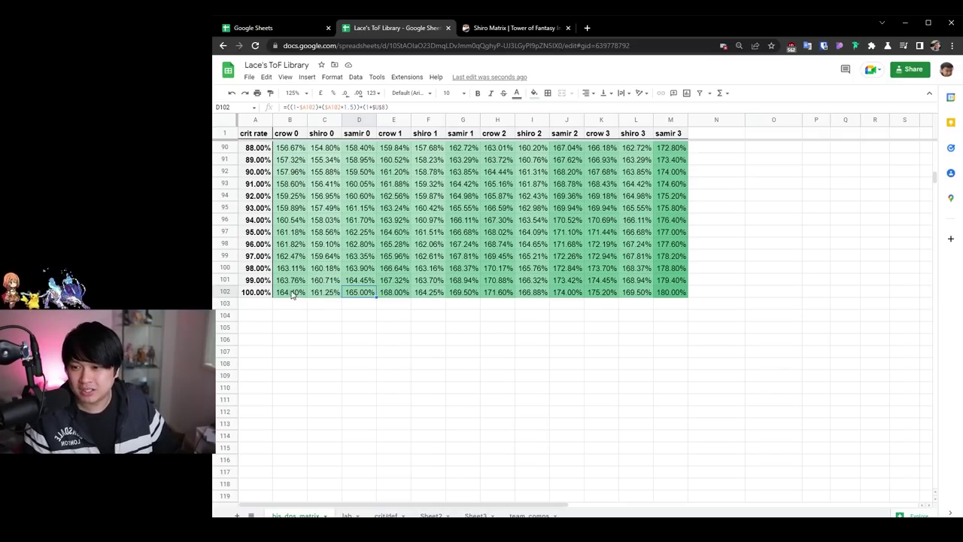
Compare crow 0 with samir 0 in row 102, and shiro 0 with samir 0 by highlighting C102:D102
click(289, 296)
click(367, 293)
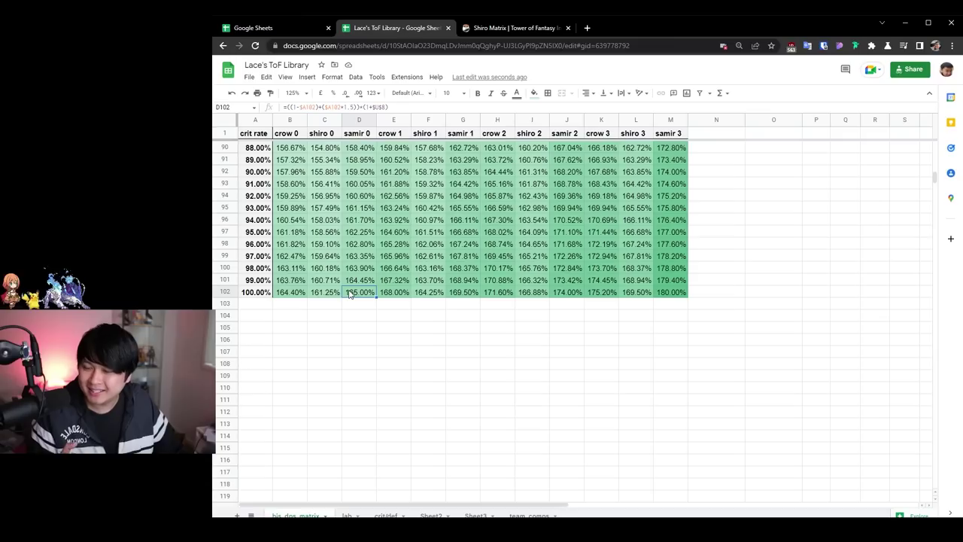
click(299, 298)
drag(318, 298, 360, 297)
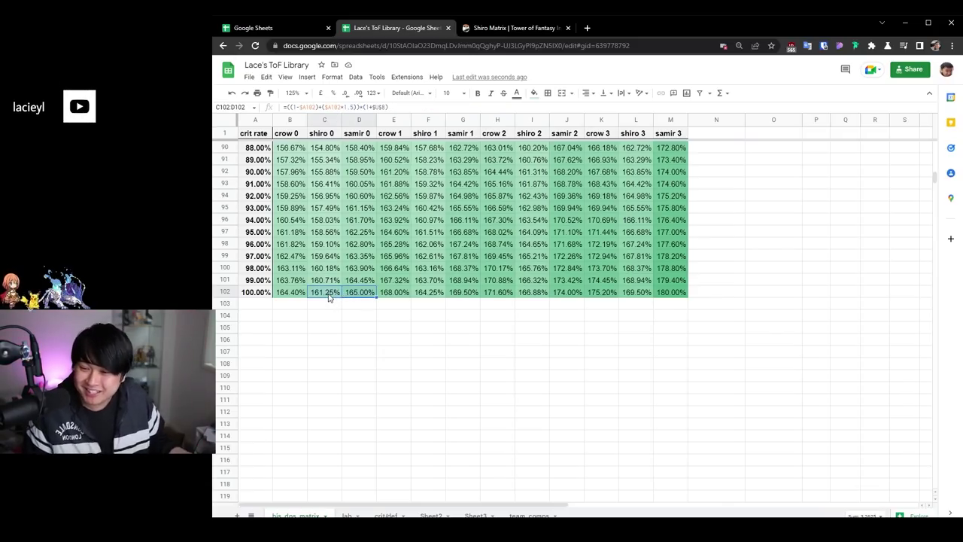
click(354, 295)
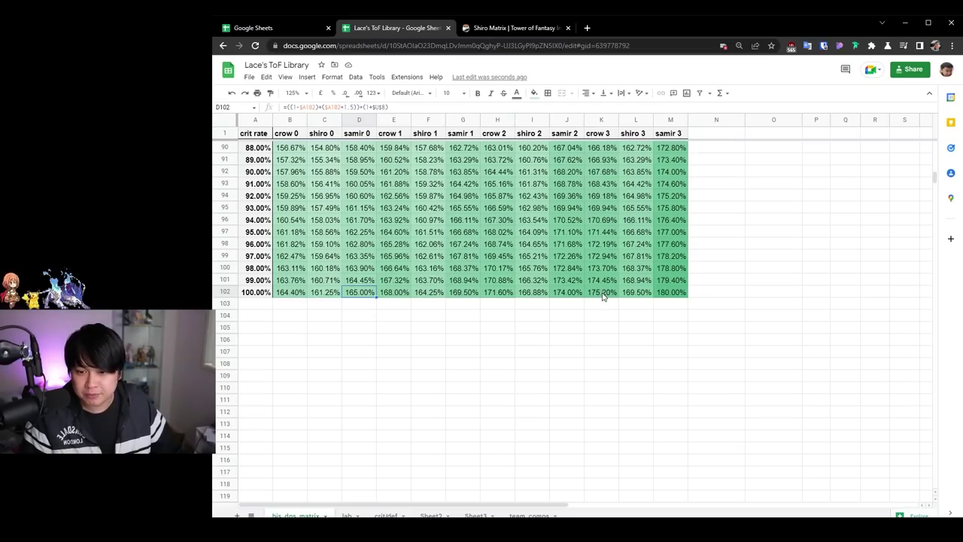
Compare crow 3, shiro 3 and samir 3 at 100% crit rate, ending with L102:M102 highlighted
drag(602, 296, 677, 293)
click(652, 293)
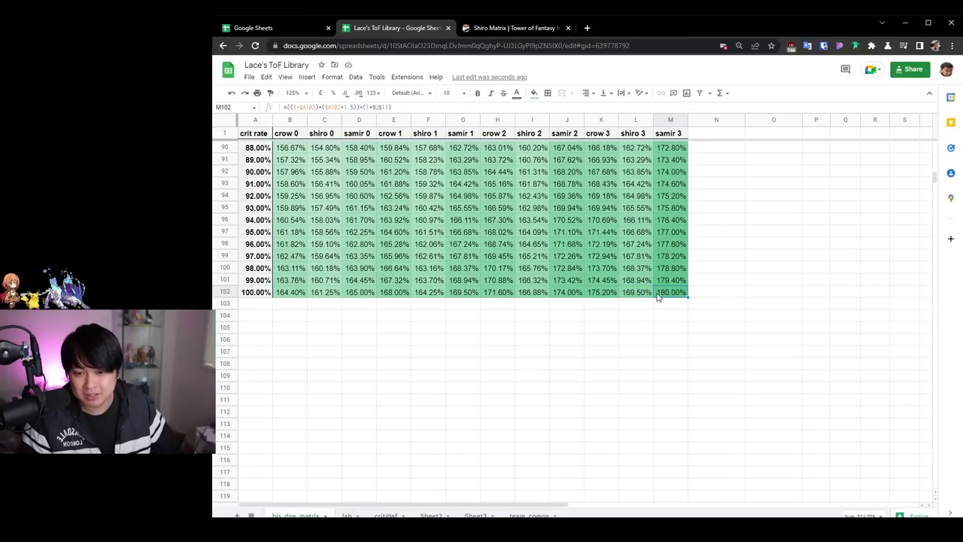
click(597, 298)
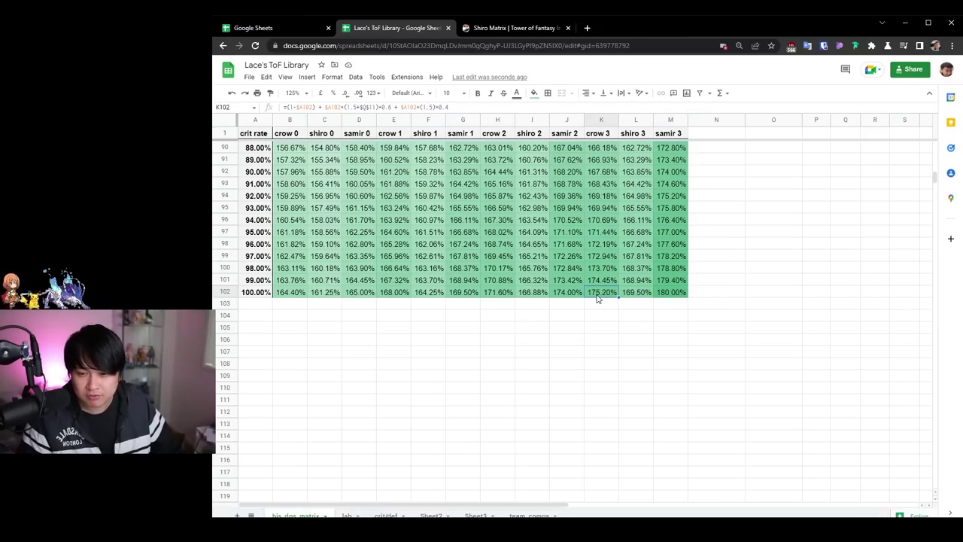
click(669, 297)
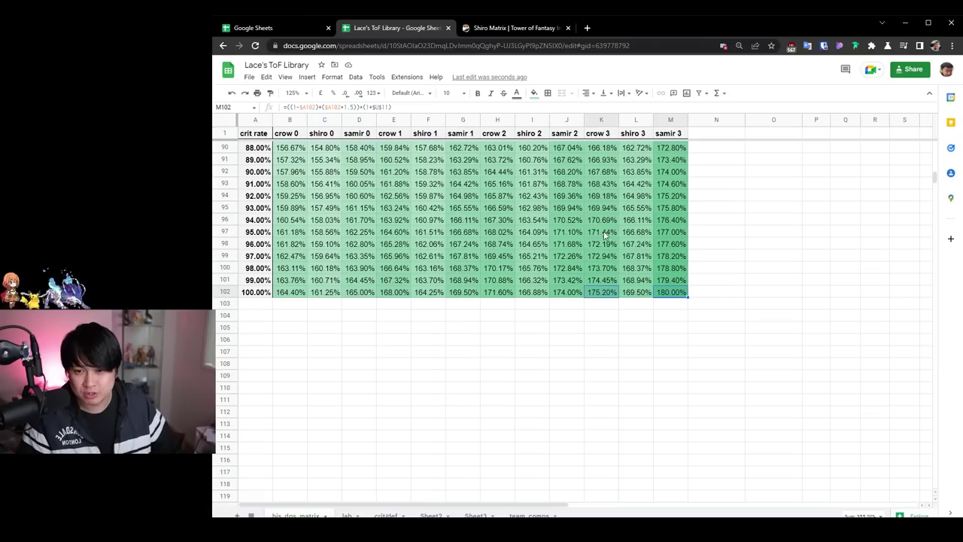
click(636, 295)
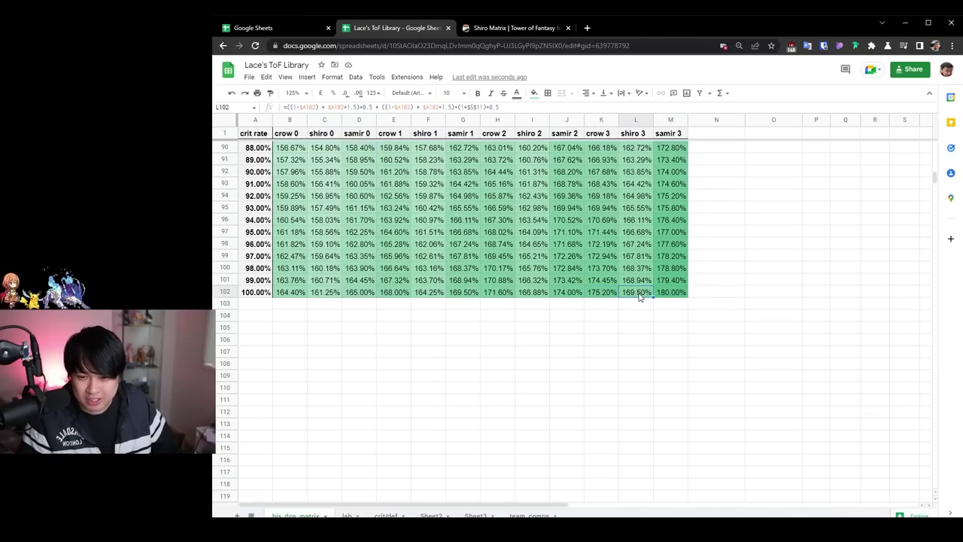
drag(648, 297, 674, 296)
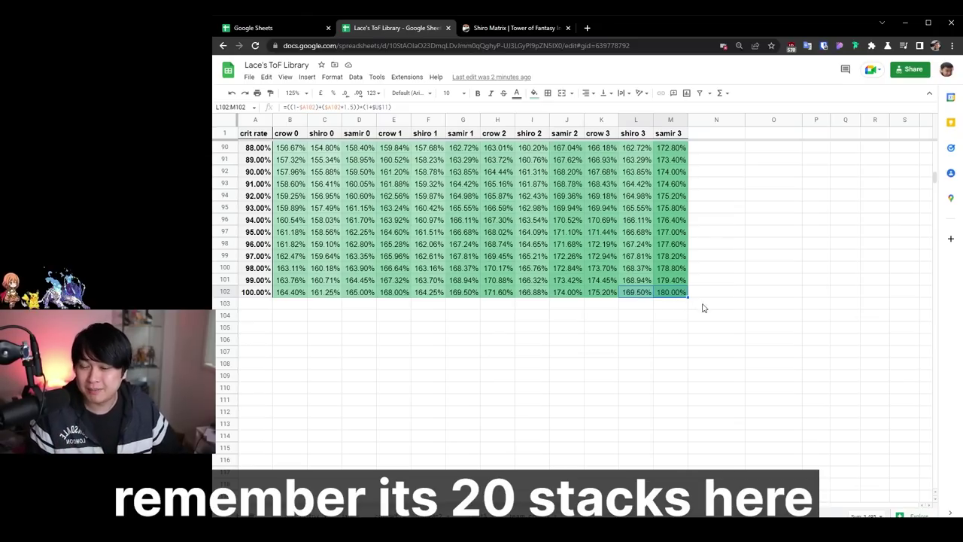
Select conclusion 5 about none of the matrices being bad picks, and view the three matrix images beside the conclusions
scroll(727, 329, up, 5)
scroll(717, 325, up, 8)
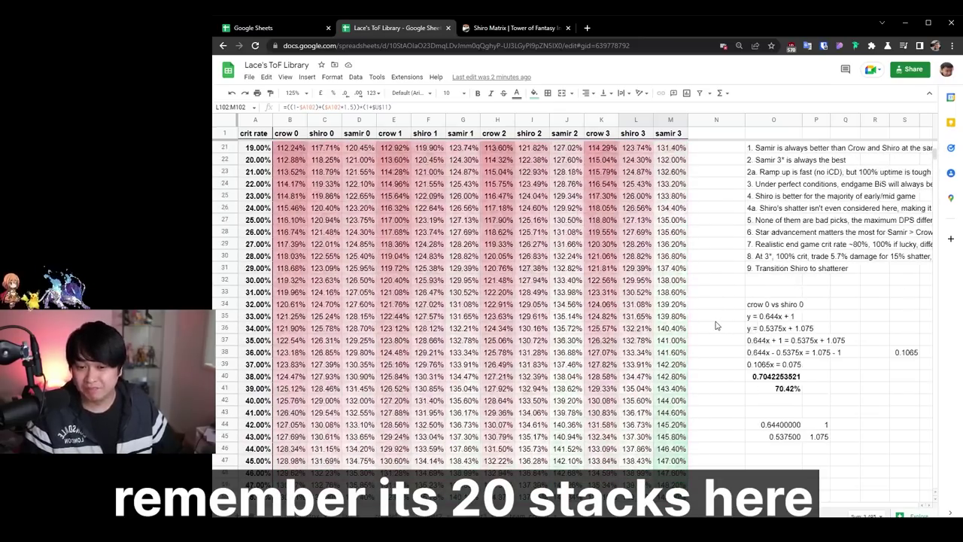
scroll(718, 327, right, 3)
click(529, 282)
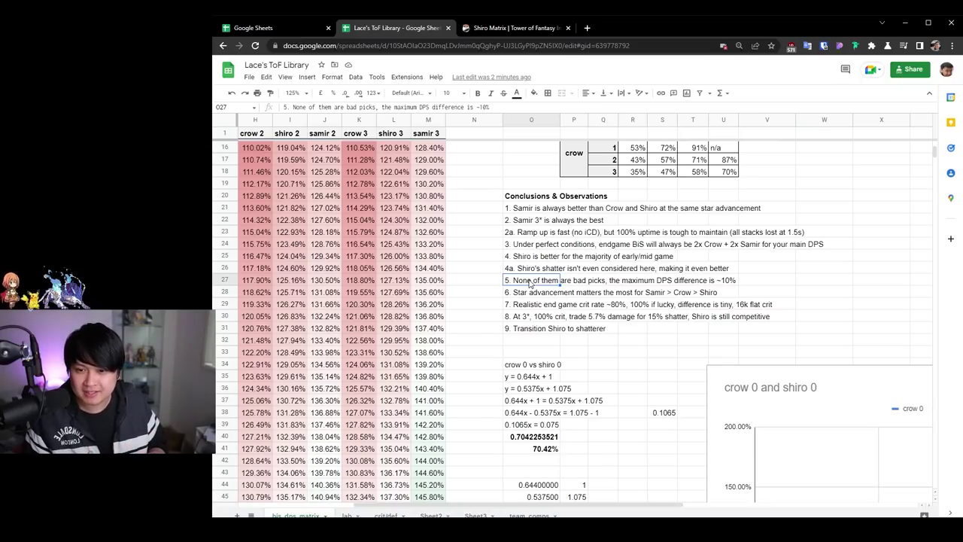
scroll(534, 283, right, 5)
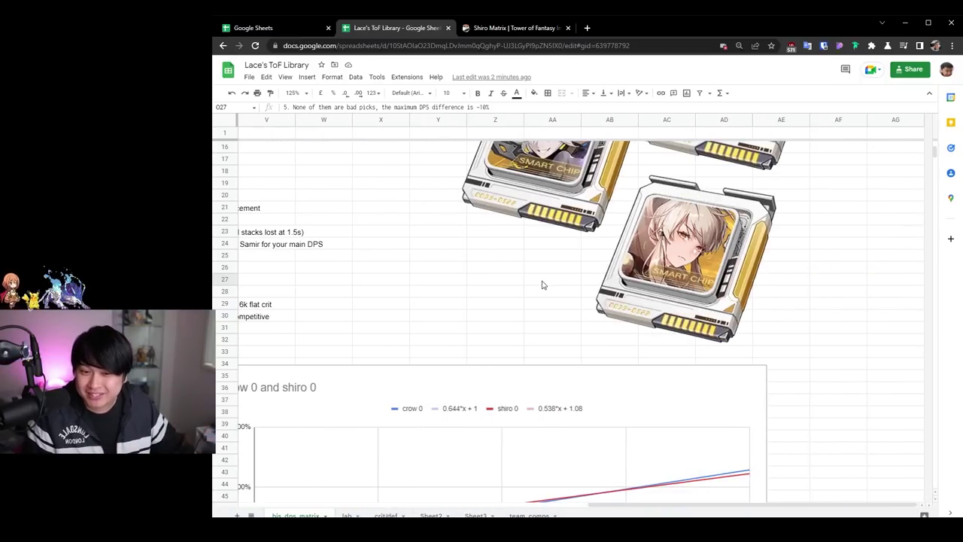
scroll(542, 284, up, 4)
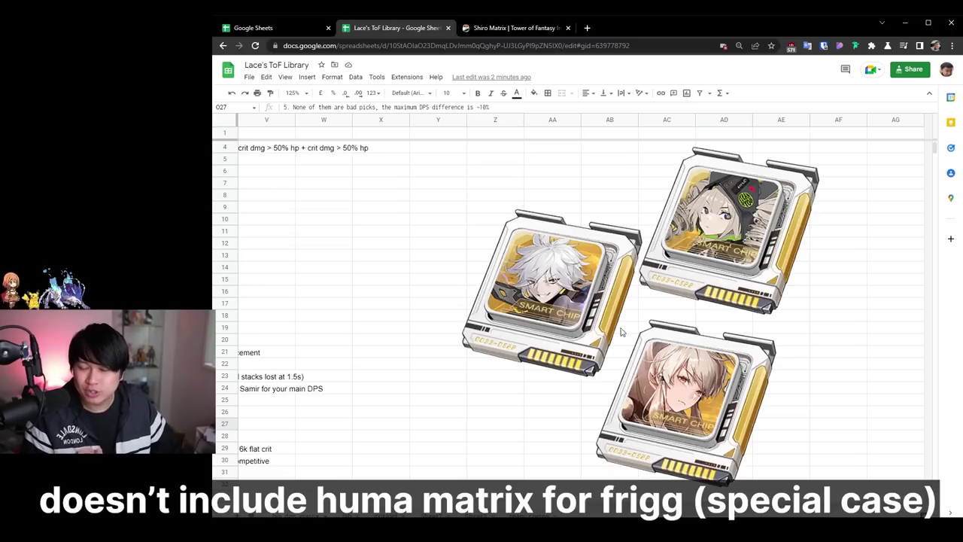
scroll(613, 336, left, 5)
scroll(451, 301, down, 4)
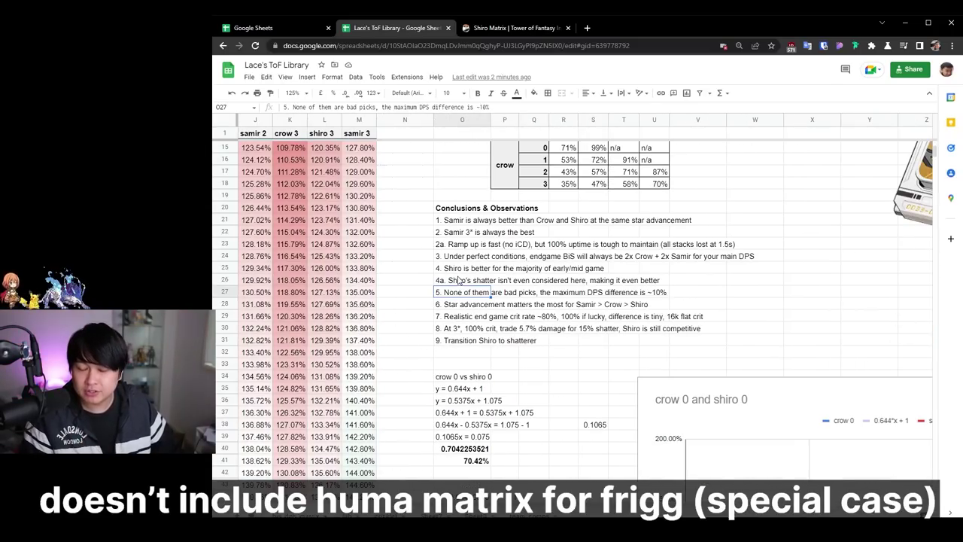
Select conclusion 6 on star advancement, and check it by highlighting crow 0, crow 1 and crow 2 together in row 102
click(440, 286)
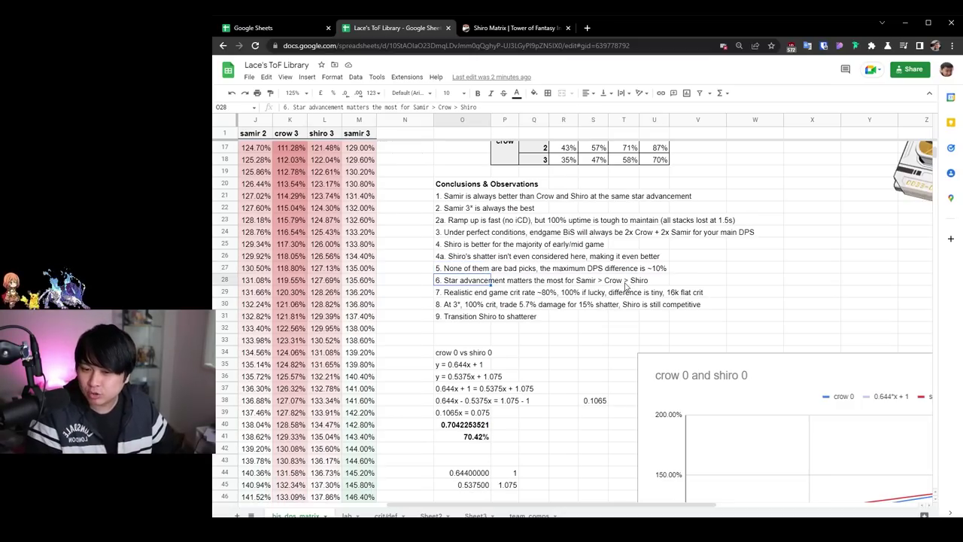
scroll(423, 326, down, 2)
scroll(423, 326, down, 10)
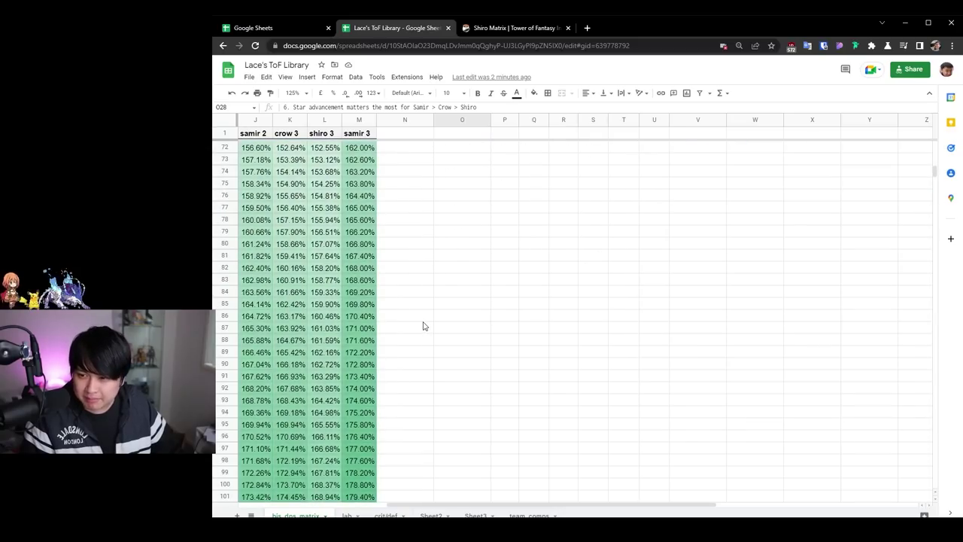
scroll(423, 324, left, 5)
scroll(425, 326, up, 1)
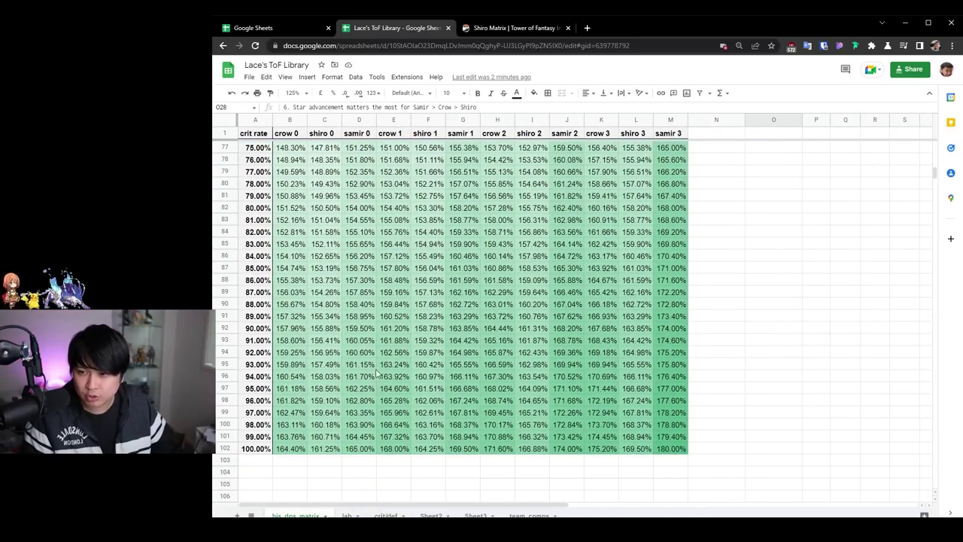
click(292, 447)
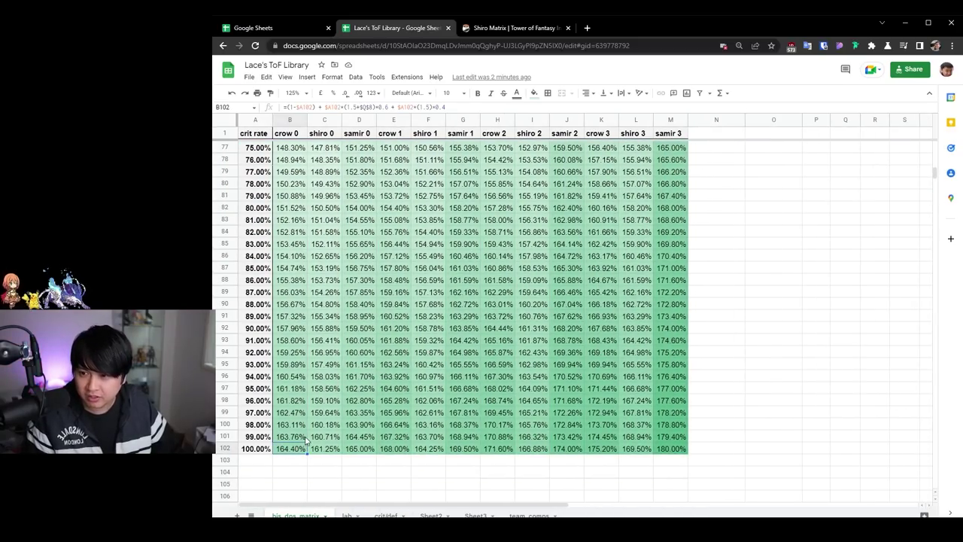
scroll(297, 406, down, 3)
ctrl+click(394, 366)
ctrl+click(498, 365)
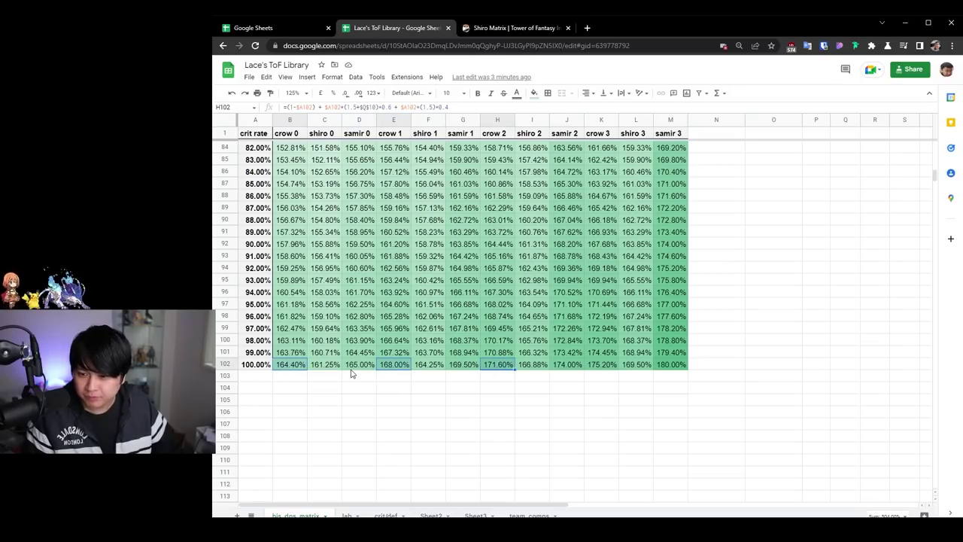
Highlight the samir 0, samir 1, samir 2 and samir 3 cells together at 100% crit rate
click(359, 369)
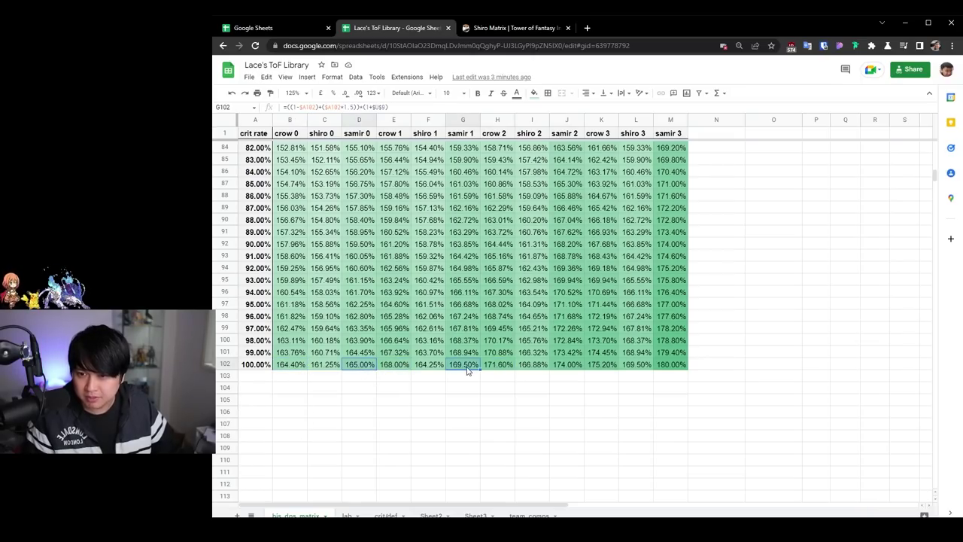
ctrl+click(573, 367)
ctrl+click(680, 366)
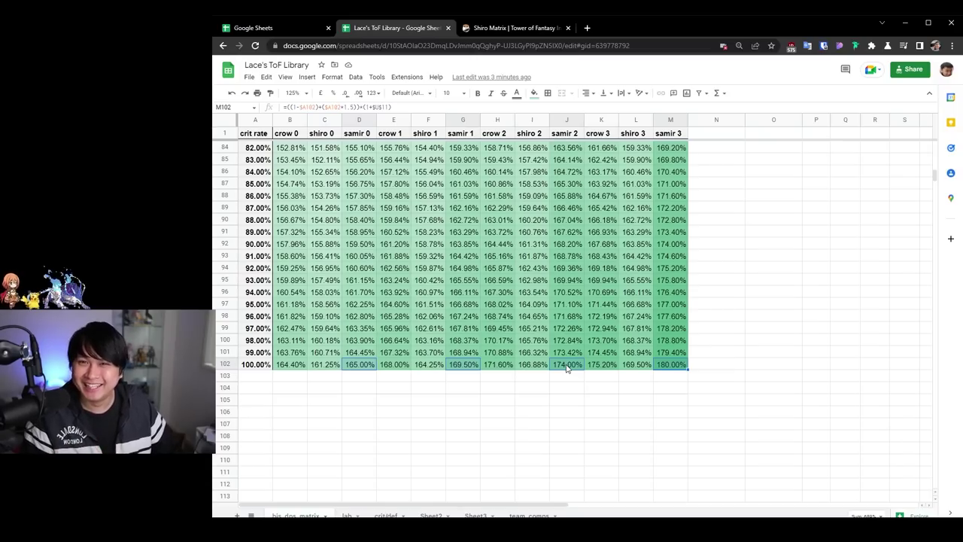
Highlight crow 3 together with crow 2, and shiro 2 together with shiro 3, in the 100% crit rate row
click(598, 366)
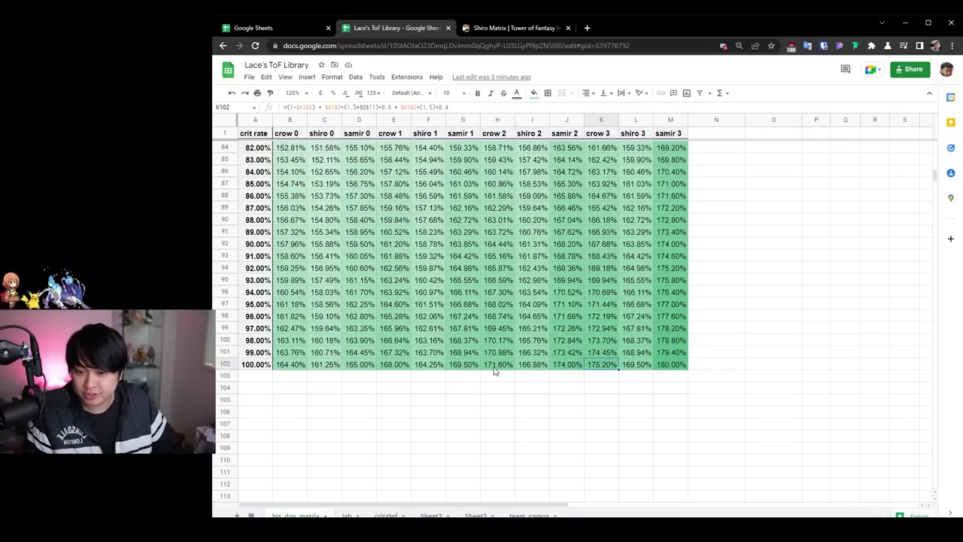
ctrl+click(494, 366)
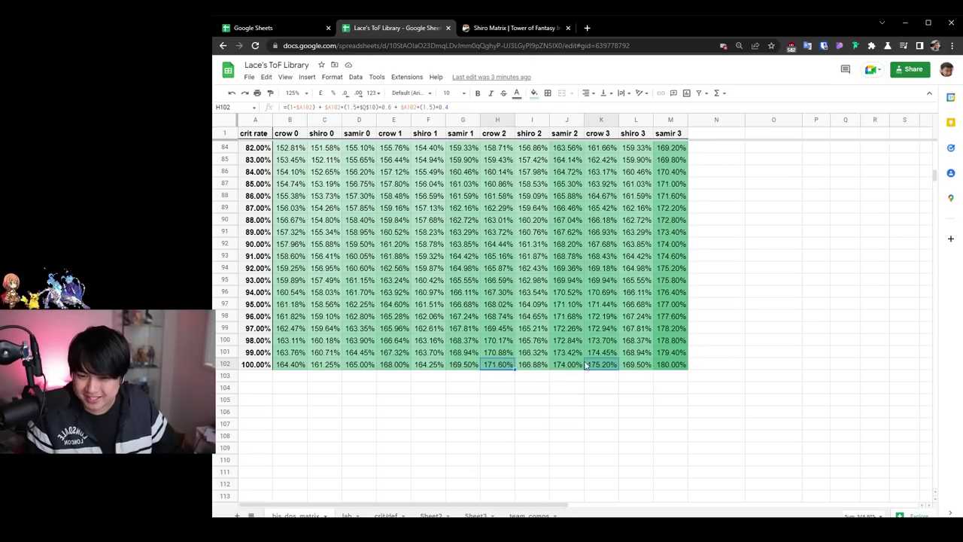
click(533, 367)
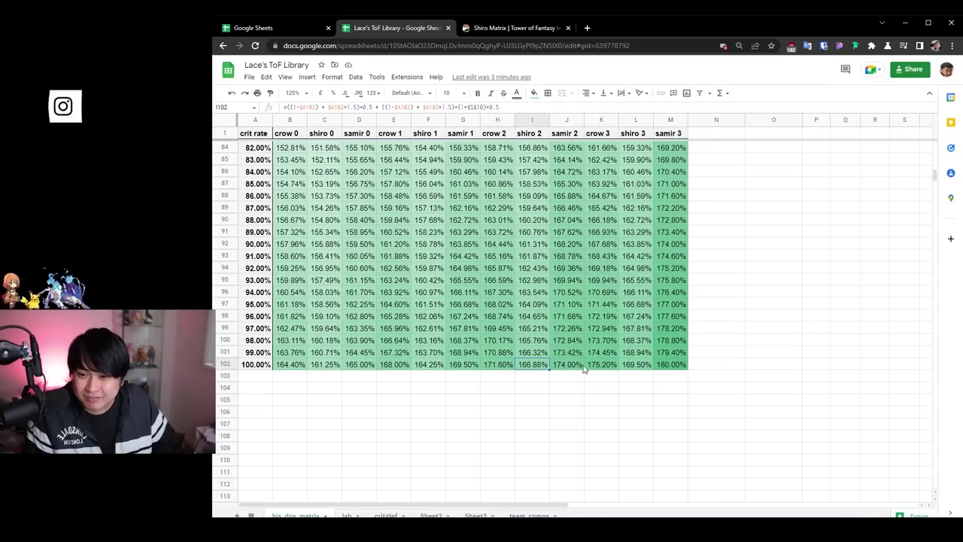
ctrl+click(634, 366)
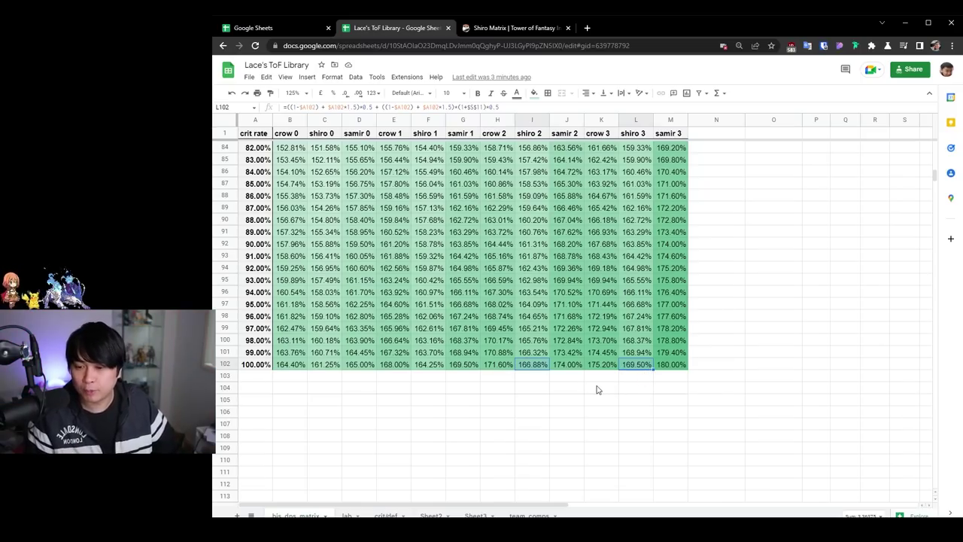
Check the samir 3, crow 3 and shiro 3 cells one by one at 100% crit rate, ending on samir 3
click(670, 364)
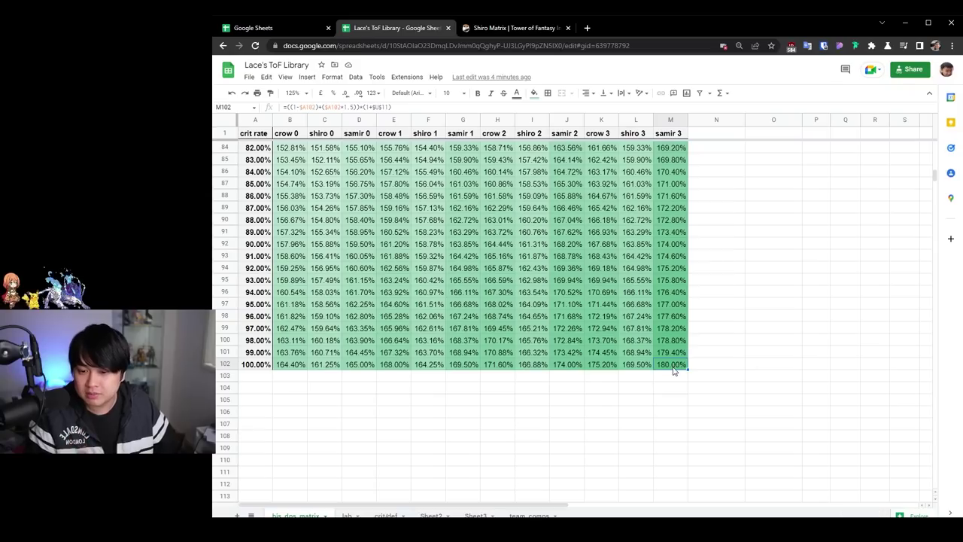
click(598, 366)
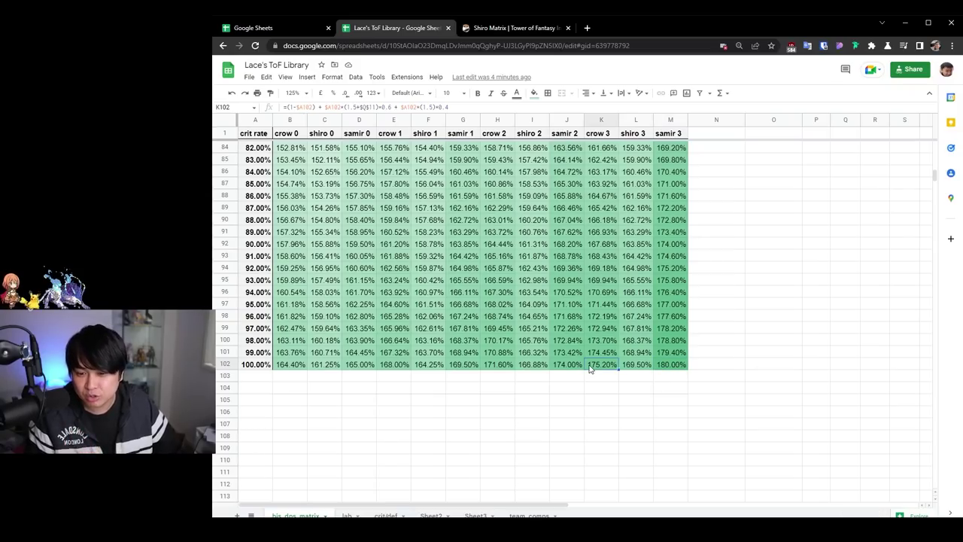
click(638, 366)
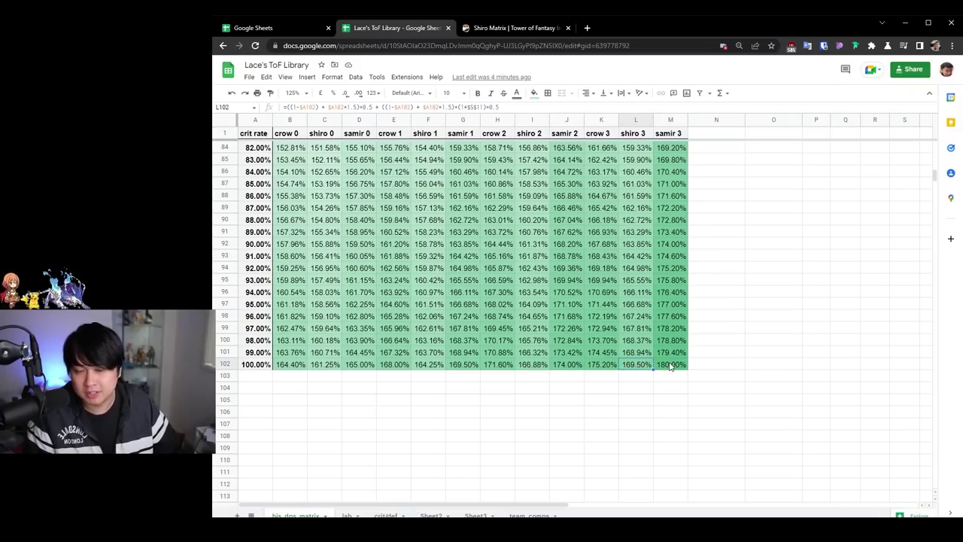
click(669, 366)
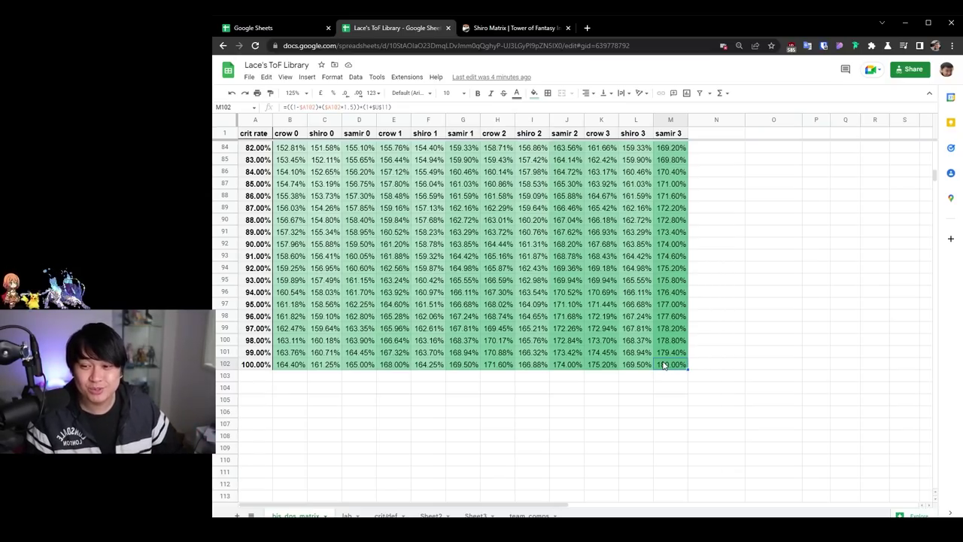
Return to Conclusions & Observations and select conclusion 7 on the realistic end game crit rate
scroll(664, 365, up, 8)
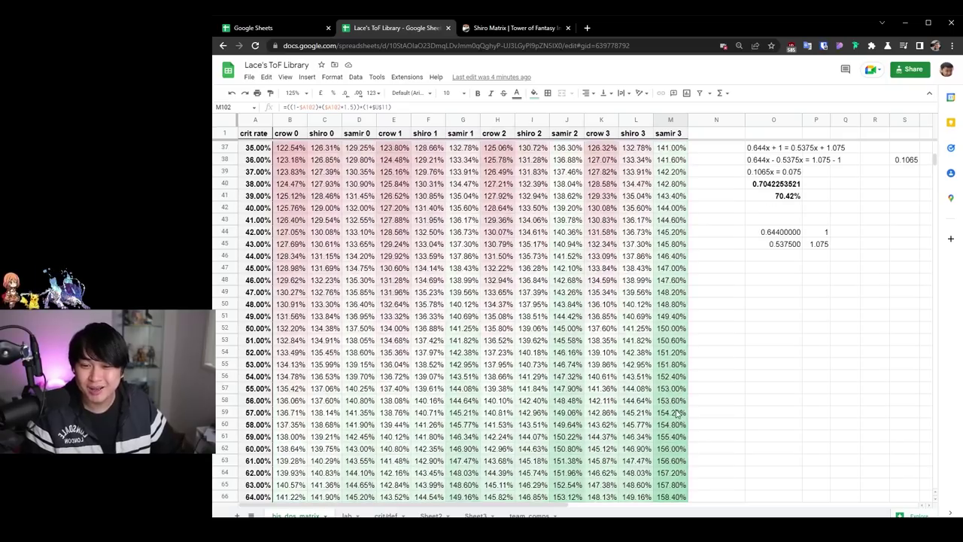
scroll(676, 412, up, 5)
scroll(716, 372, right, 5)
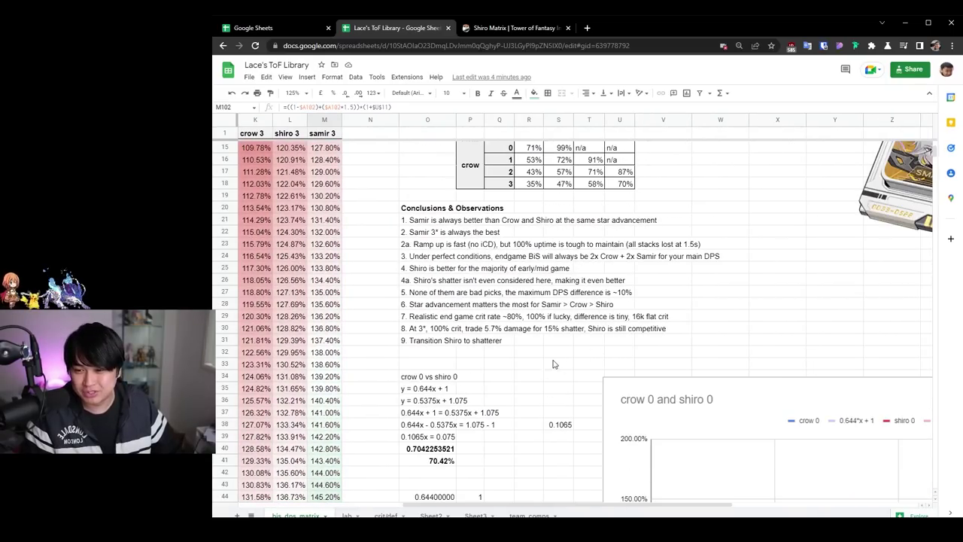
scroll(551, 364, up, 1)
scroll(552, 364, left, 3)
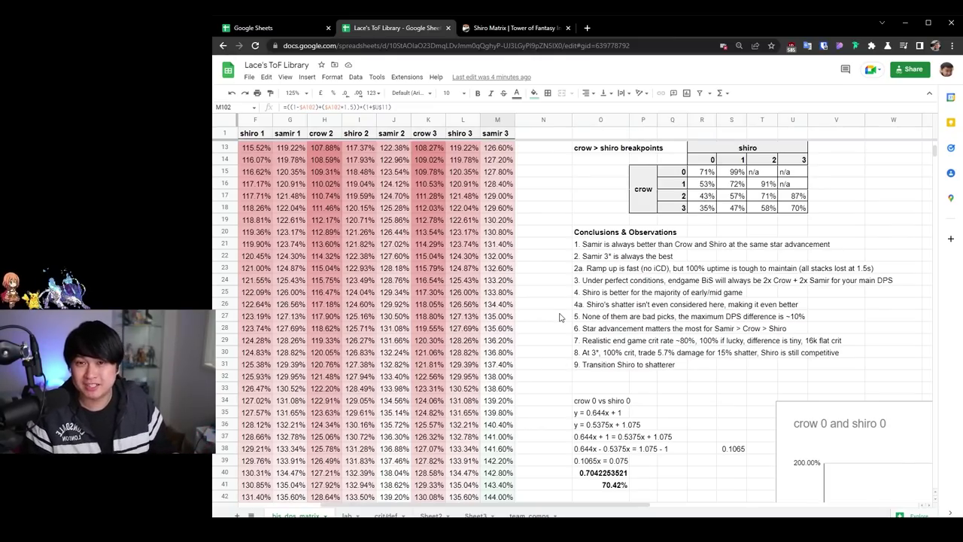
scroll(559, 317, down, 1)
click(604, 305)
click(586, 318)
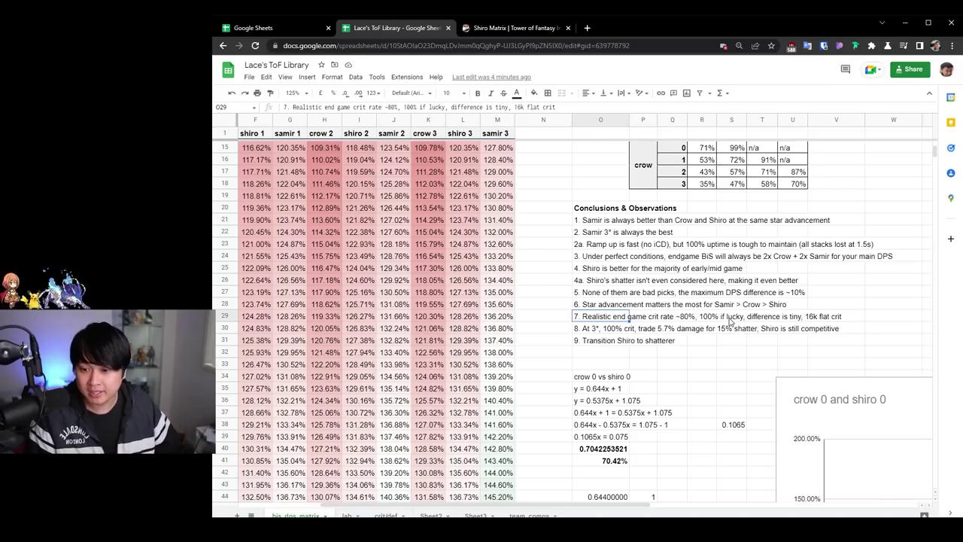
Highlight all rows of the damage table from 80% to 100% crit rate, rows 82 to 102
scroll(728, 322, down, 20)
scroll(466, 346, left, 5)
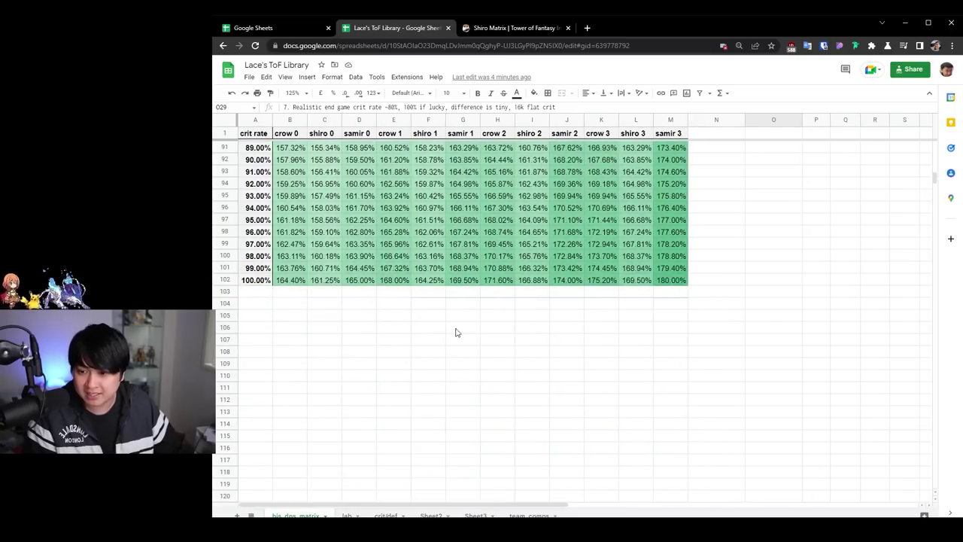
click(255, 281)
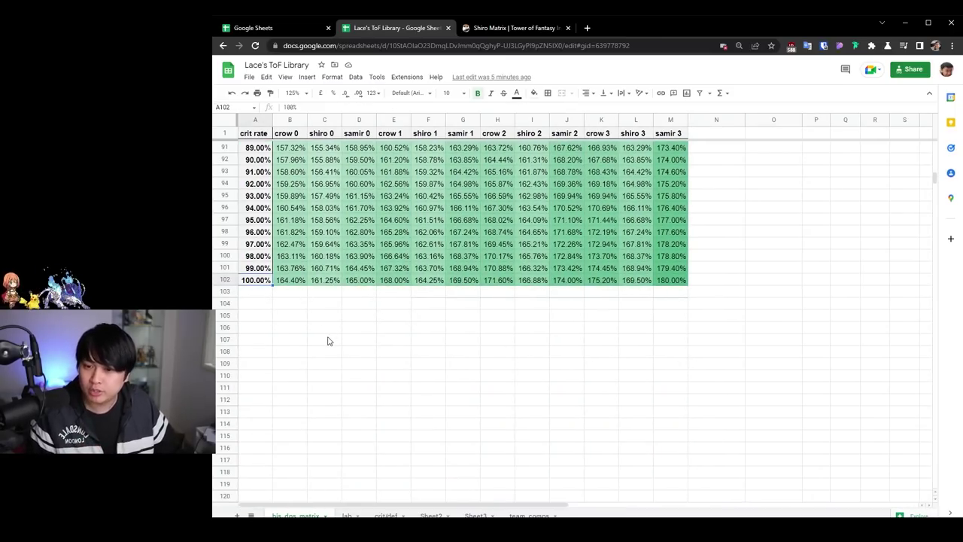
scroll(324, 335, up, 4)
scroll(316, 331, up, 1)
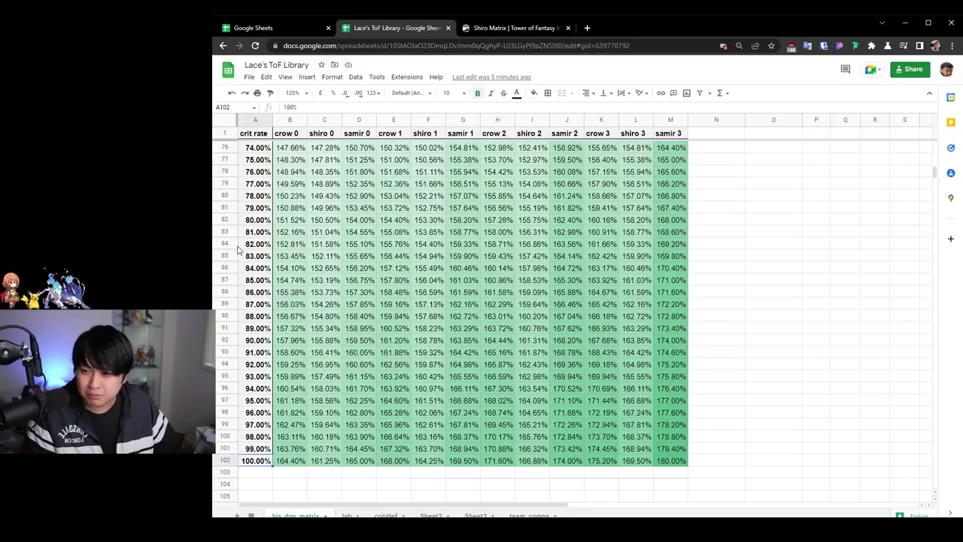
shift+click(229, 219)
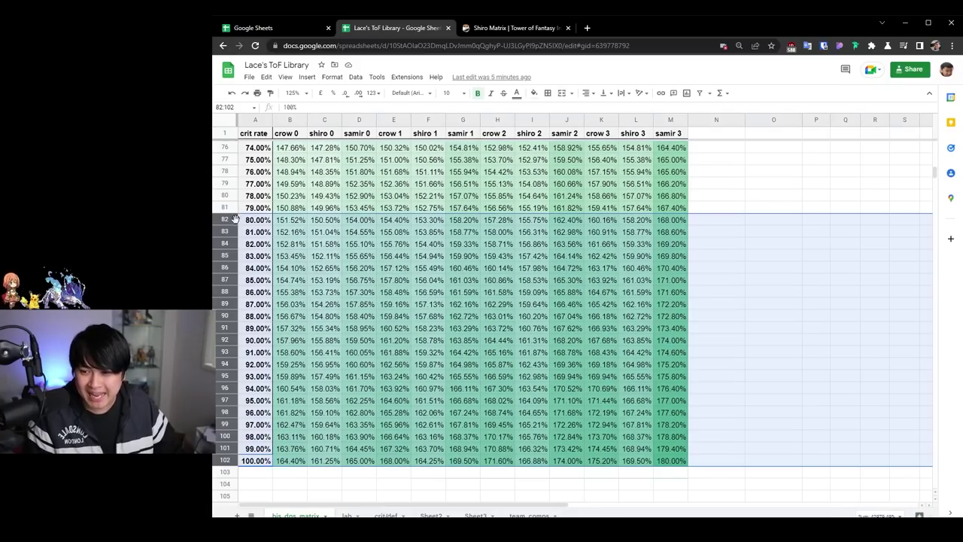
Highlight crow 0 to samir 0 at 80% crit rate, and compare crow 0 between 80% and 100% crit rate
click(292, 224)
drag(319, 225, 361, 226)
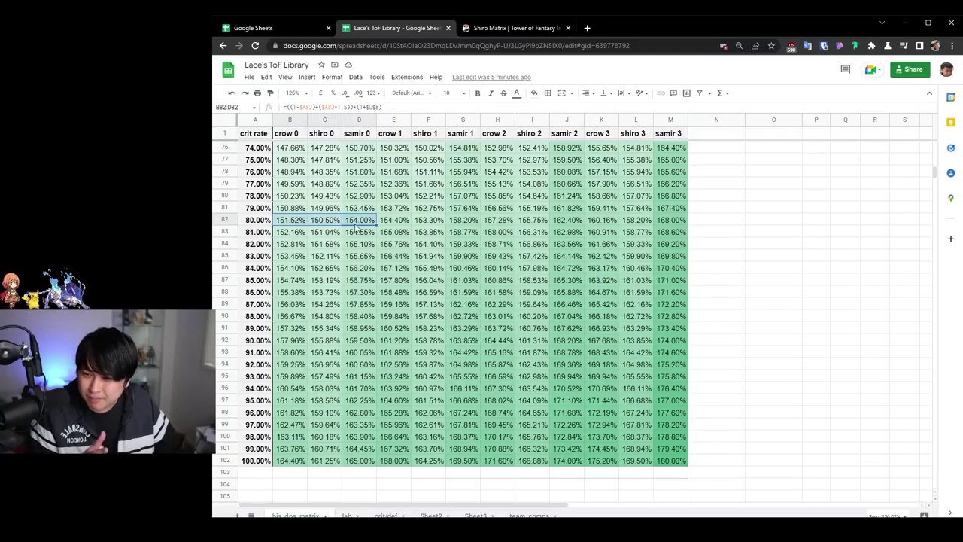
click(288, 224)
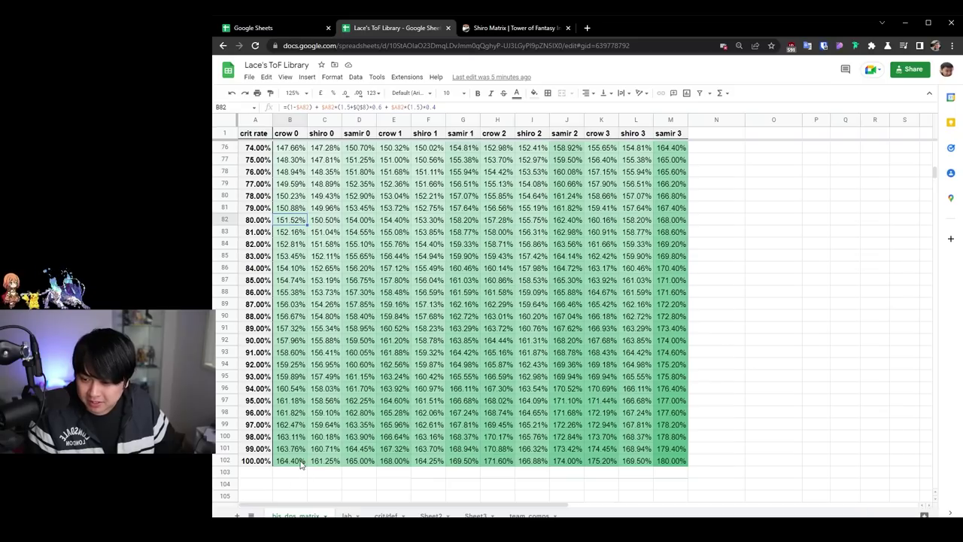
ctrl+click(303, 462)
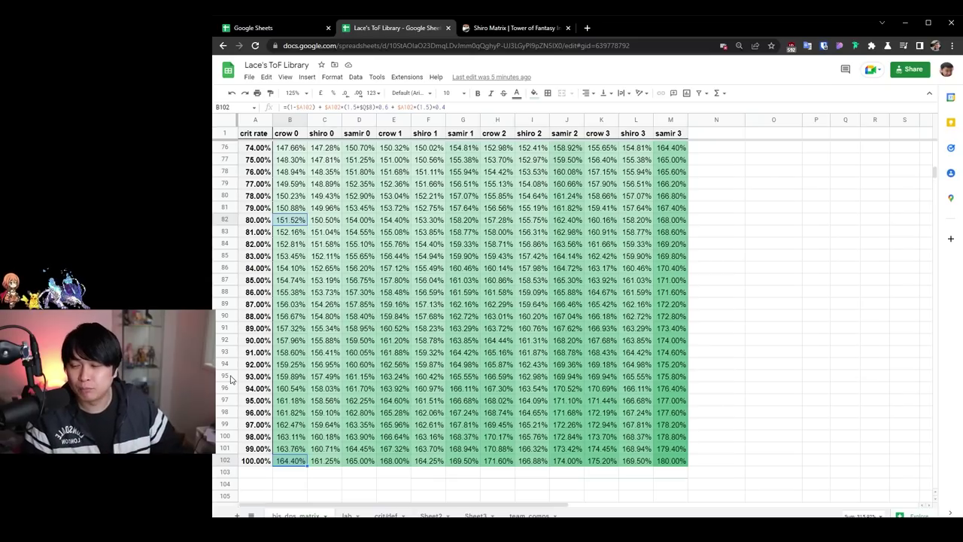
Inspect the 1.5 and $Q$8 terms in crow 0's formula at 100% crit rate, and highlight the whole 80% crit rate row
drag(347, 106, 360, 106)
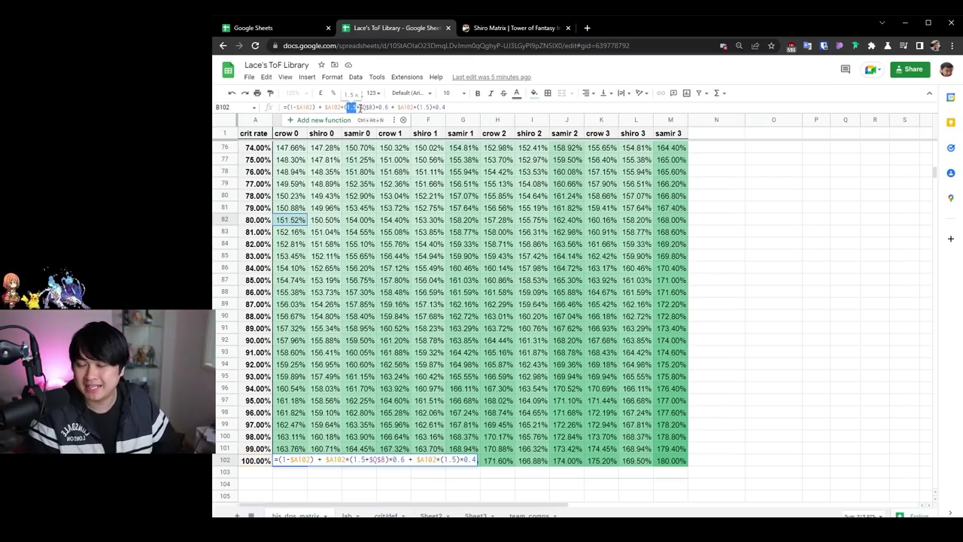
double_click(366, 107)
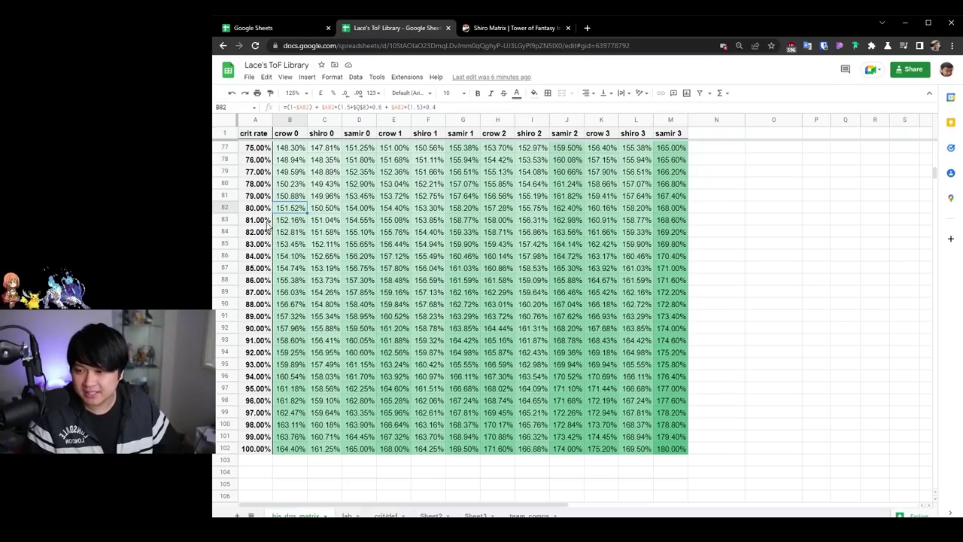
click(224, 207)
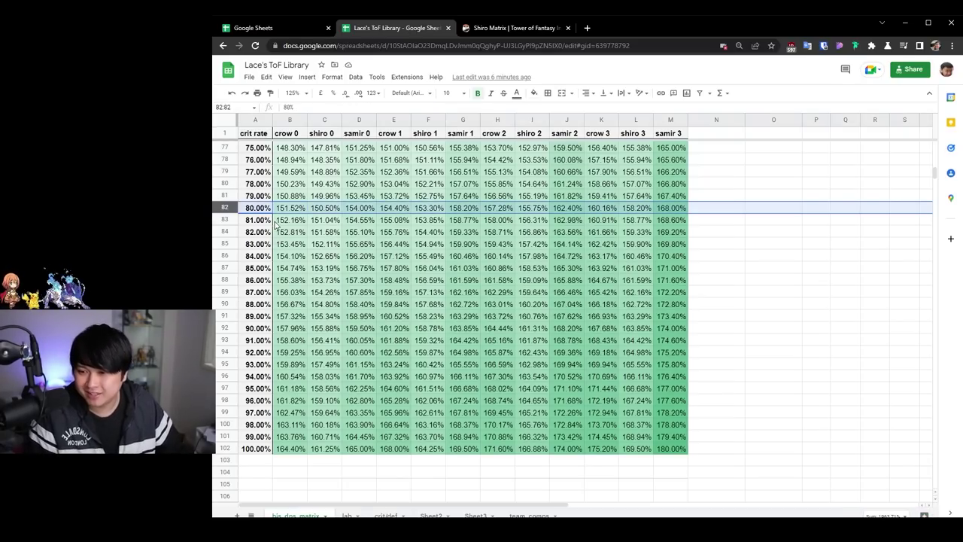
scroll(228, 253, up, 1)
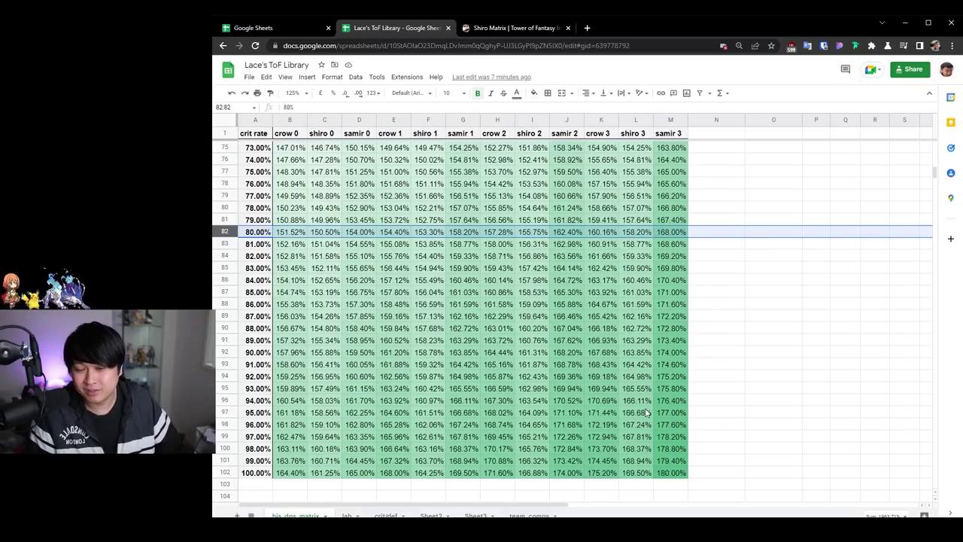
View the three matrix images beside the conclusions, selecting the uppermost image and finally the leftmost one
scroll(645, 412, up, 12)
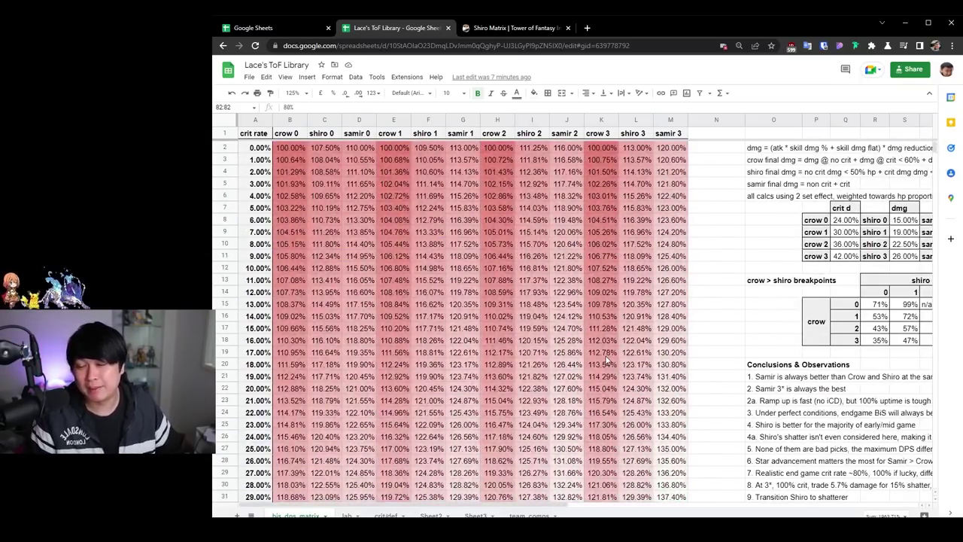
scroll(624, 358, right, 10)
scroll(639, 355, down, 1)
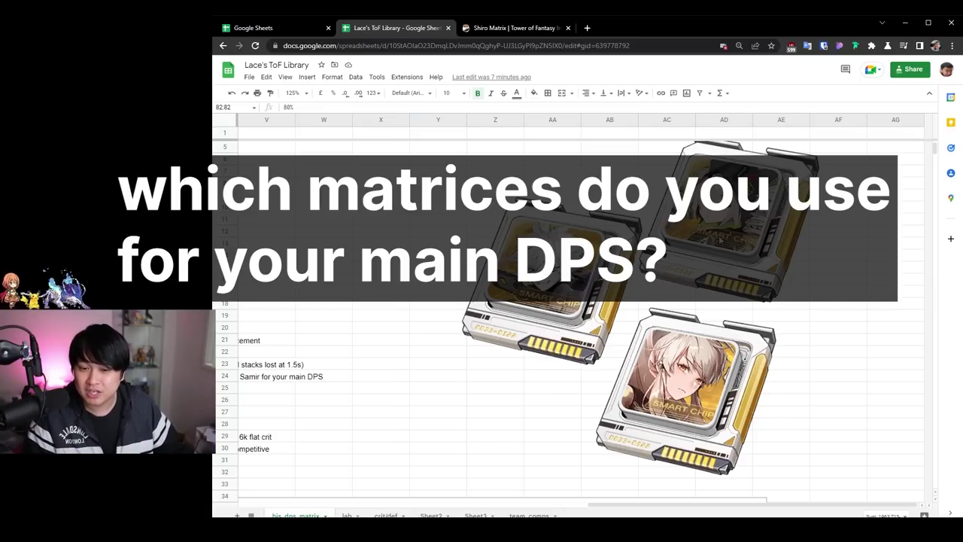
click(692, 361)
click(568, 304)
click(703, 365)
click(726, 226)
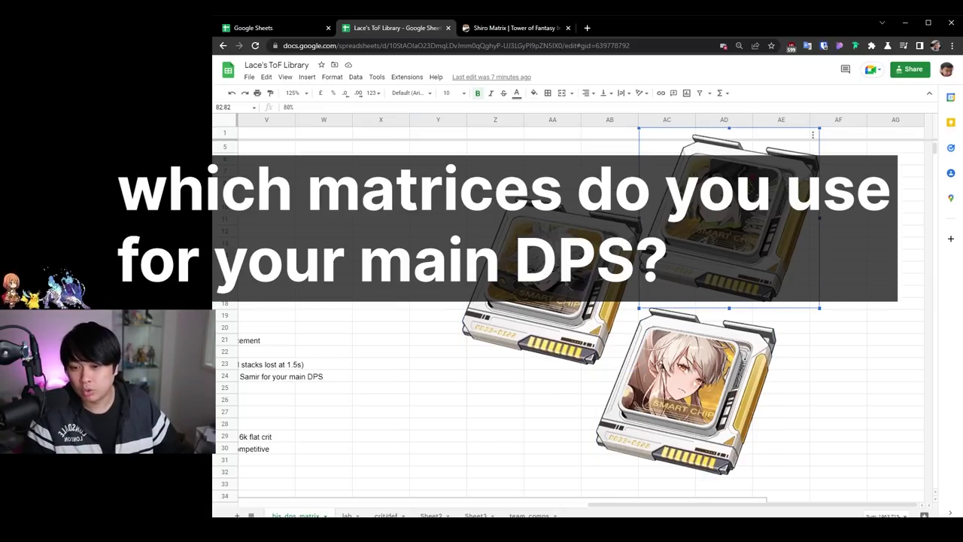
click(718, 325)
click(722, 305)
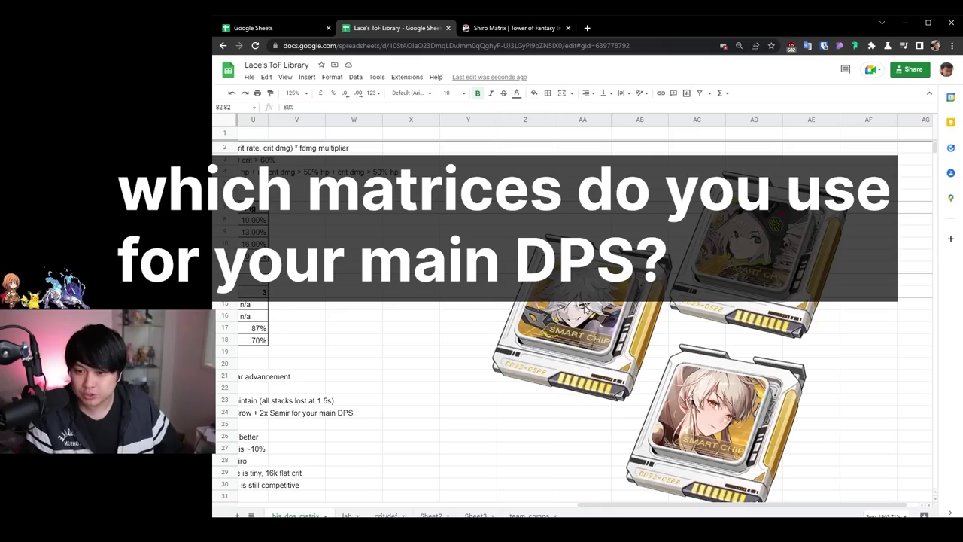
click(582, 304)
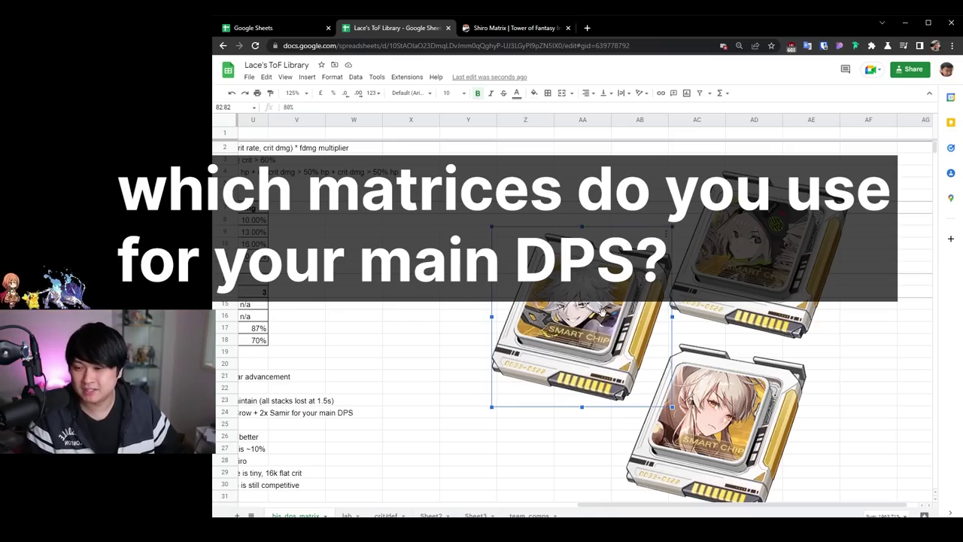
Review the conclusions, the breakpoints table and the start of the damage table once more, ending back at the matrix images
scroll(659, 342, down, 1)
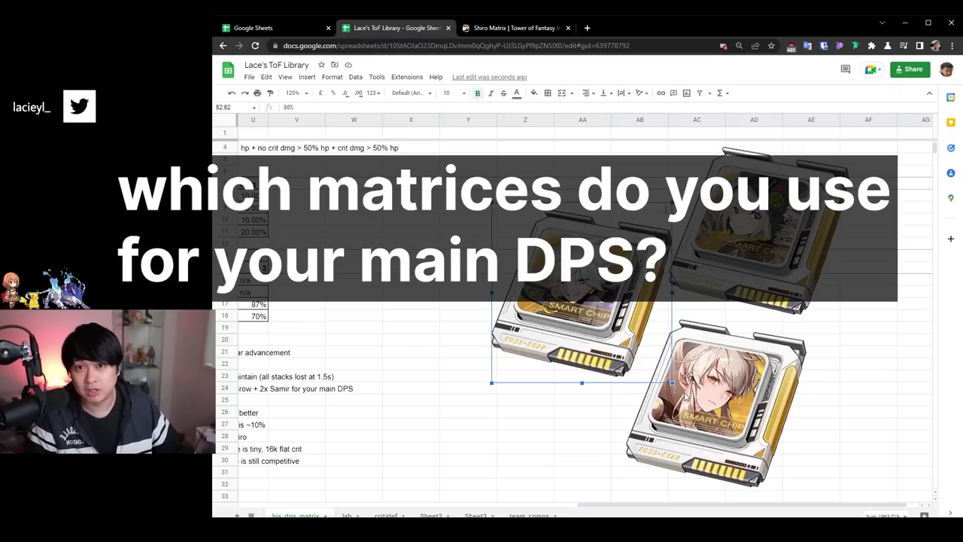
scroll(644, 329, left, 15)
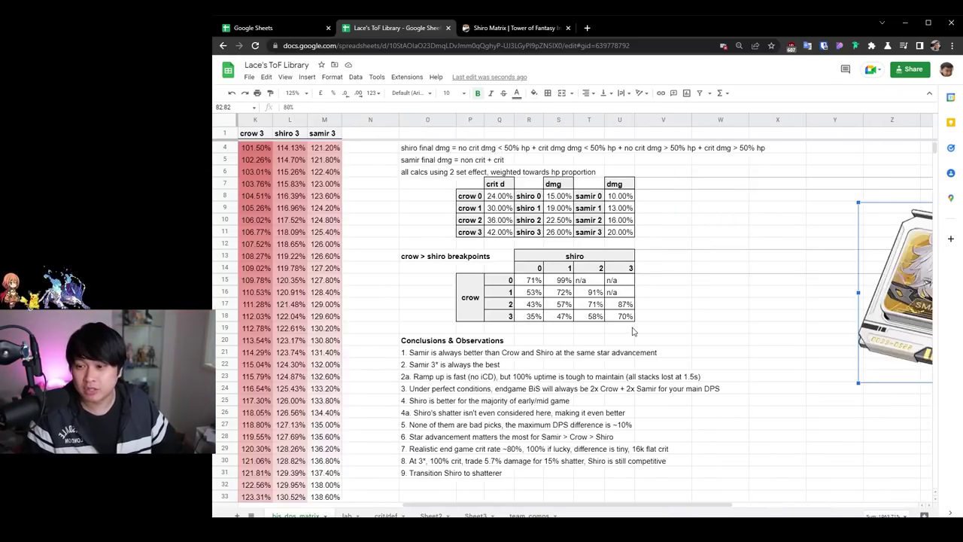
scroll(473, 293, up, 1)
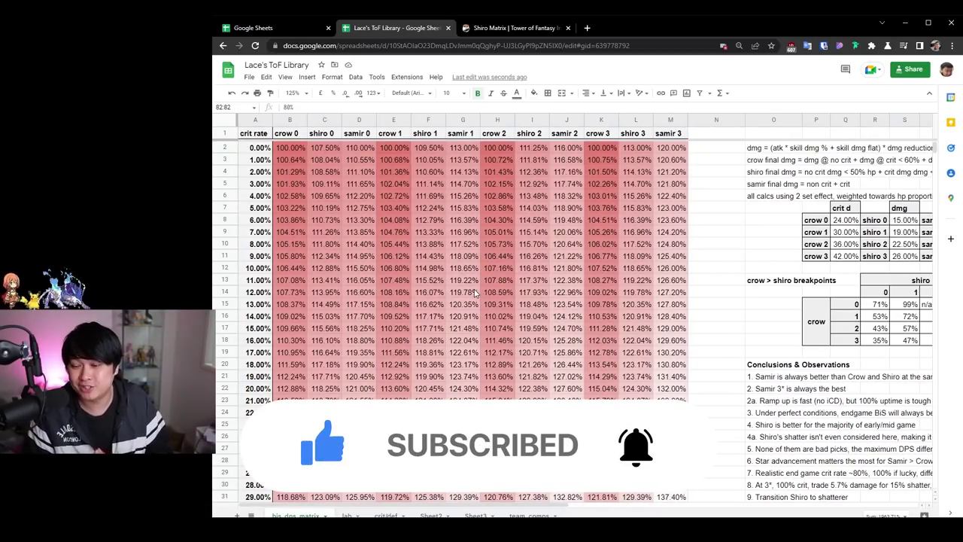
scroll(481, 292, right, 15)
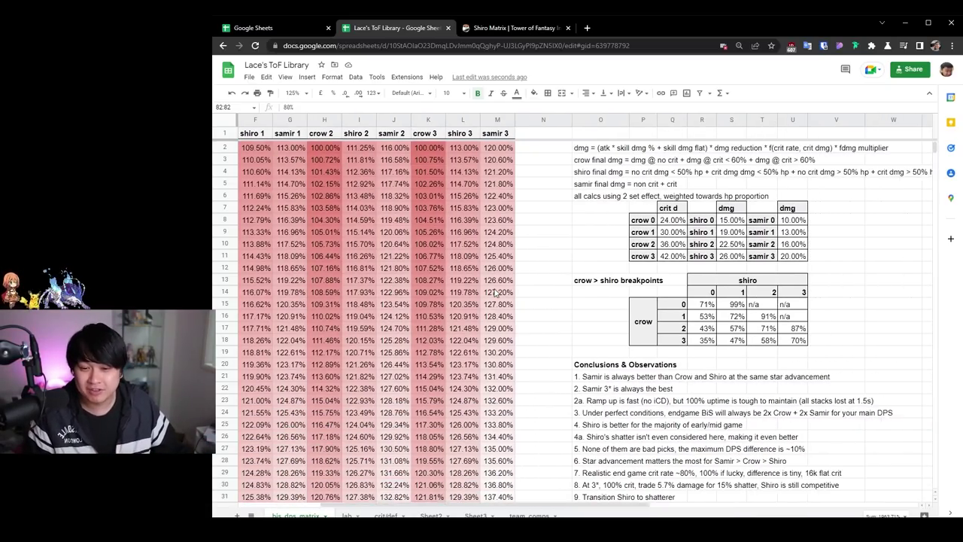
scroll(526, 278, down, 2)
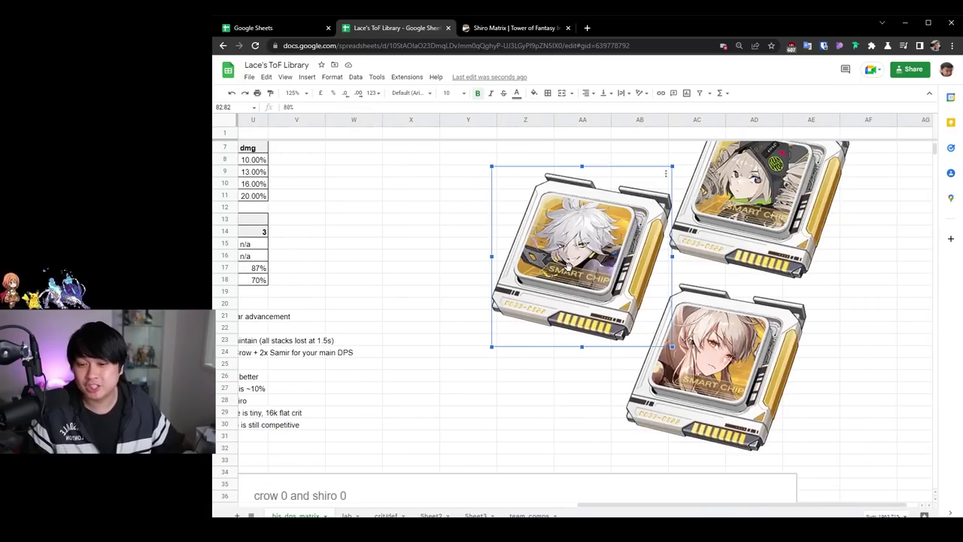